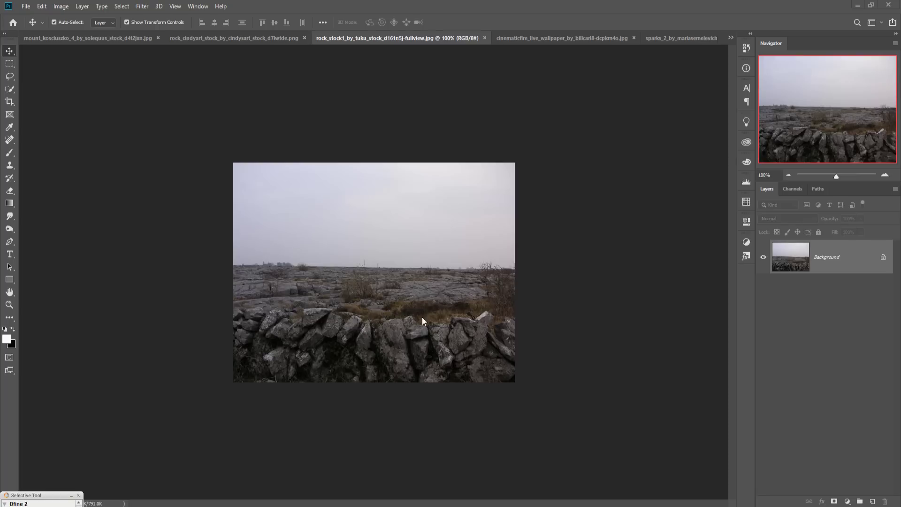
- Create a 1920 x 1080 pixel document at 300 pixels/inch in RGB Color with a white background
left_click(26, 7)
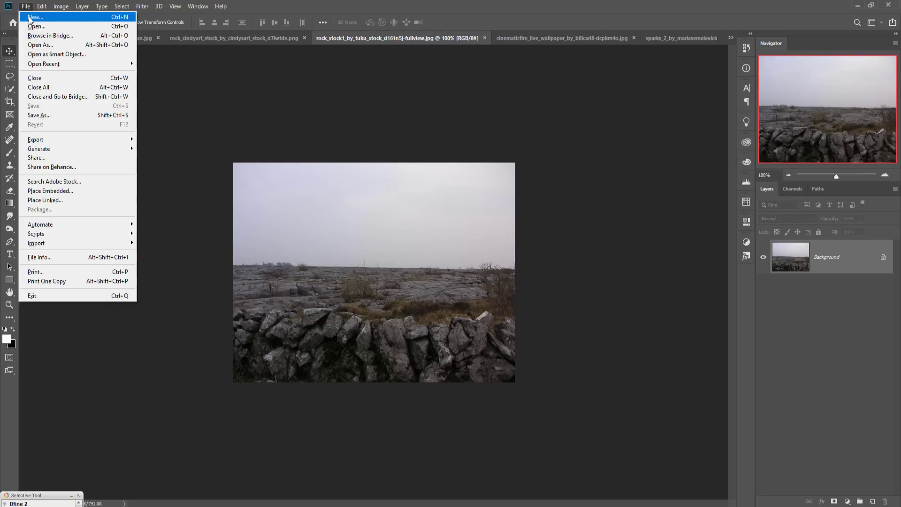
left_click(31, 17)
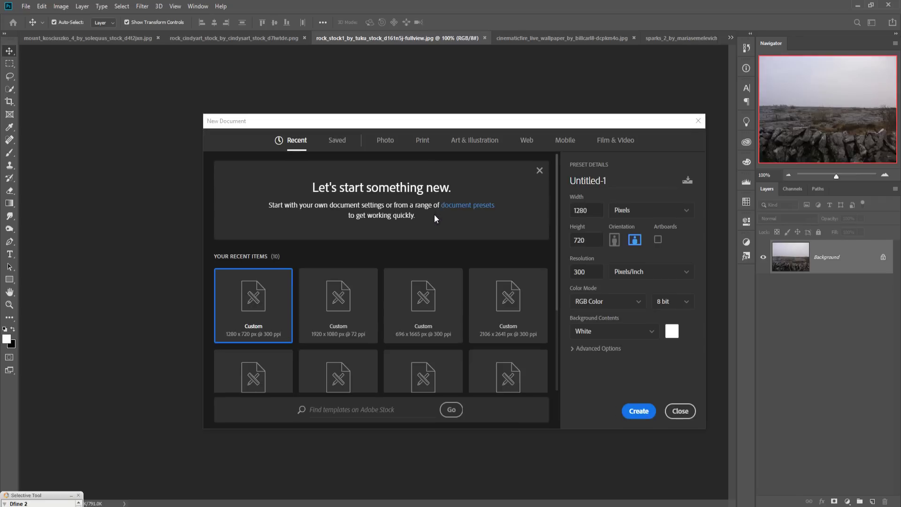
left_click(344, 333)
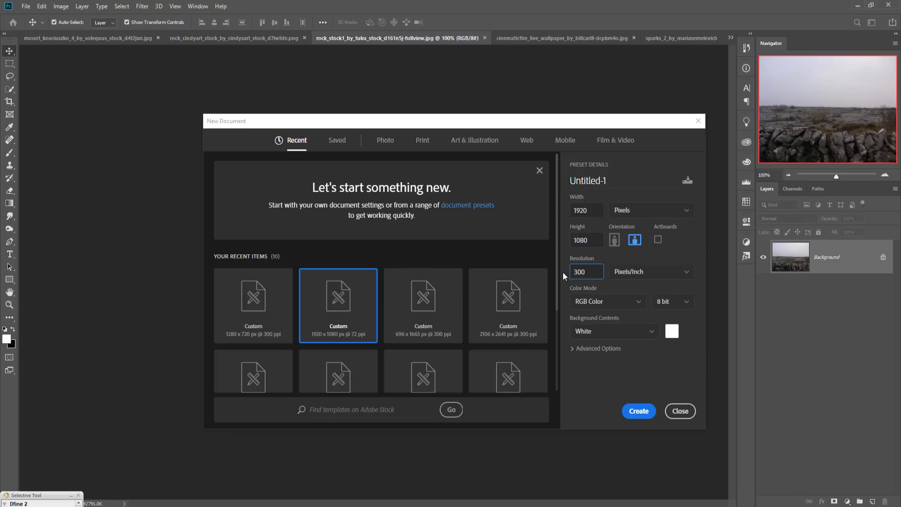
left_click(639, 411)
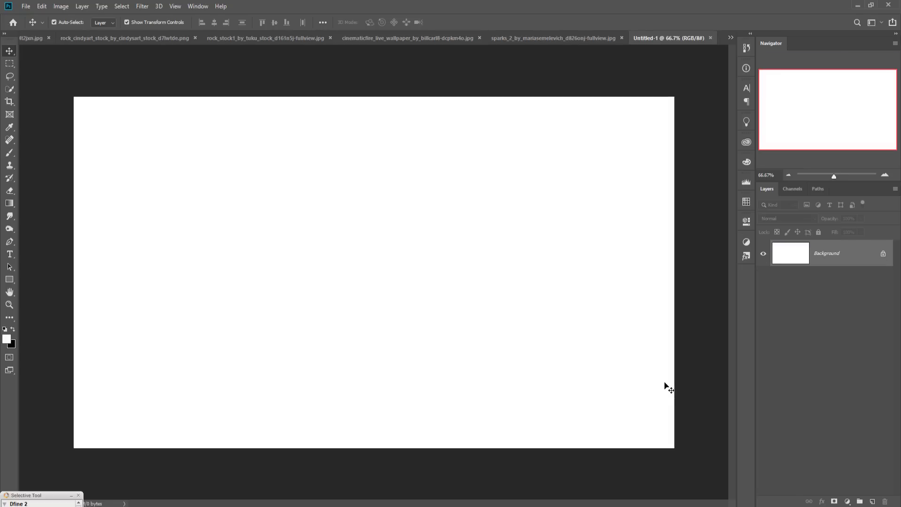
- Look through the open stock images: horse rider, digital art texture, mountain and rock photos, and the cinematic fire wallpaper
left_click(730, 37)
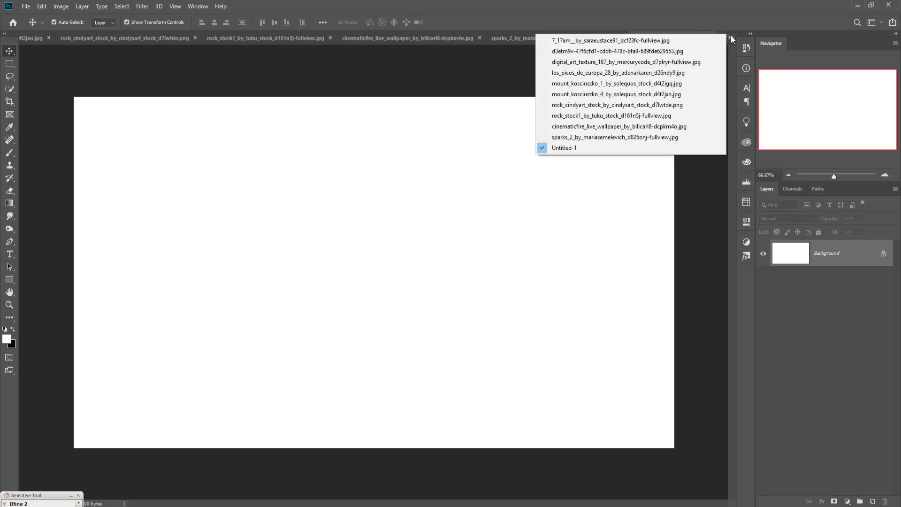
left_click(632, 51)
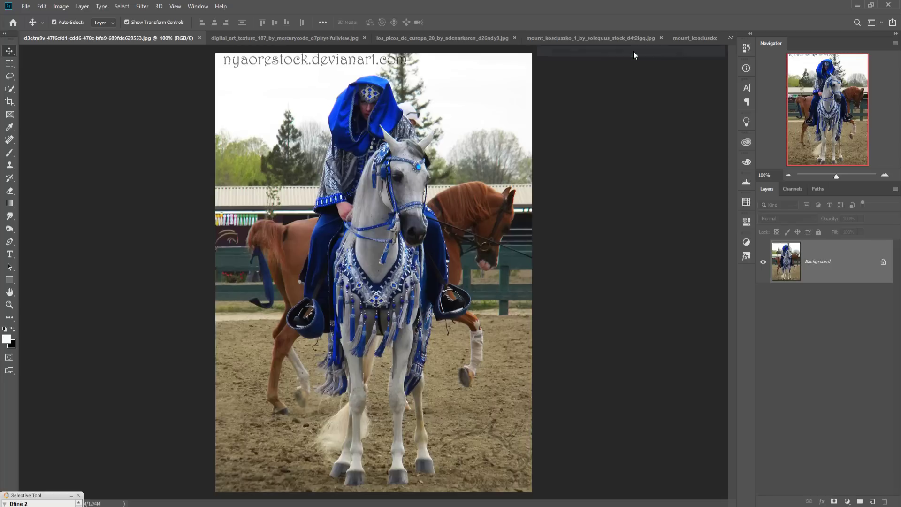
left_click(729, 38)
left_click(656, 61)
left_click(730, 37)
left_click(656, 74)
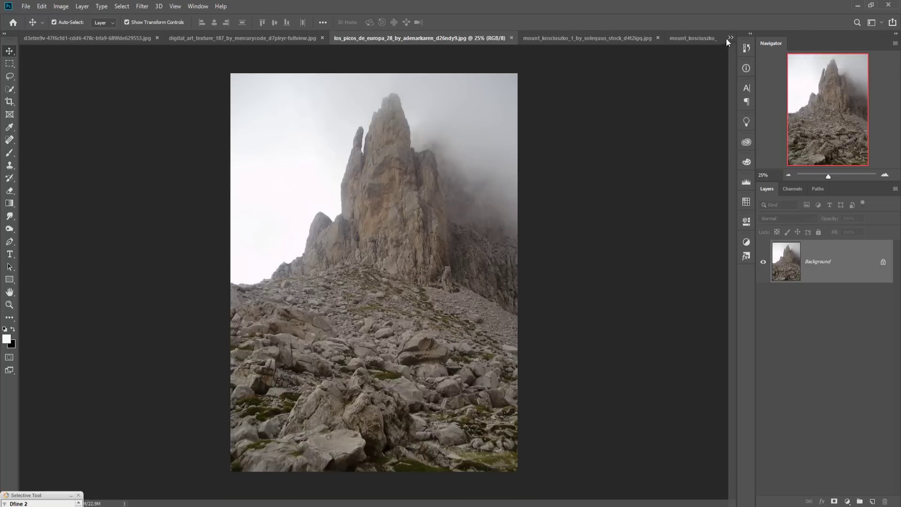
left_click(730, 37)
left_click(613, 84)
left_click(731, 37)
left_click(644, 94)
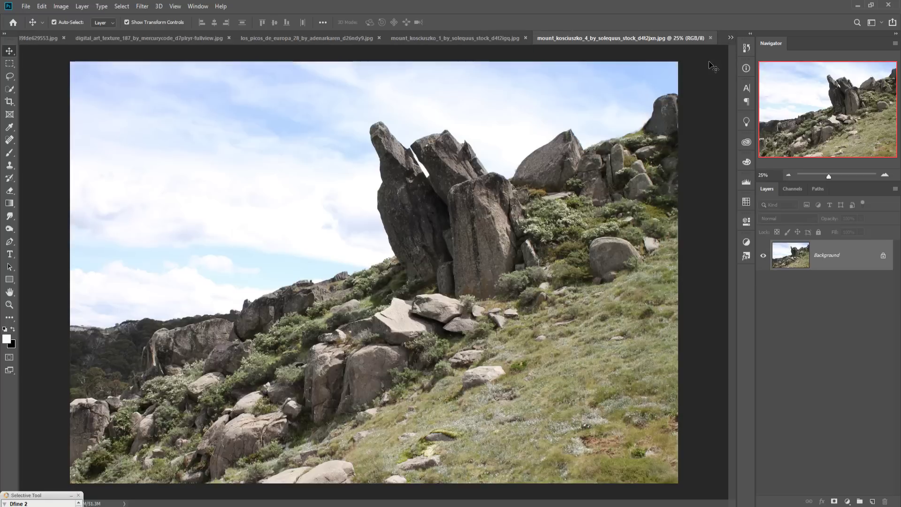
left_click(730, 37)
left_click(593, 105)
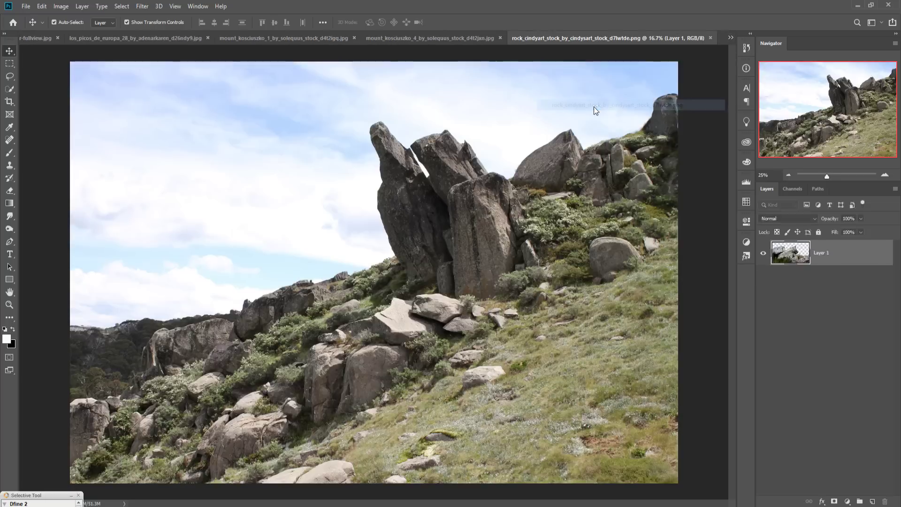
left_click(729, 37)
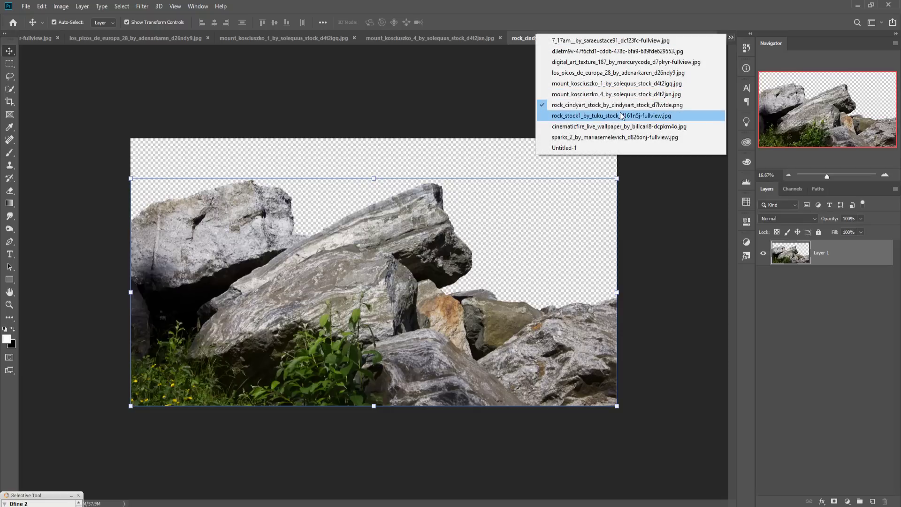
left_click(615, 126)
- Select the rocky ground and stone wall below the sky in the rock_stock1 image with the Quick Selection tool
left_click(730, 37)
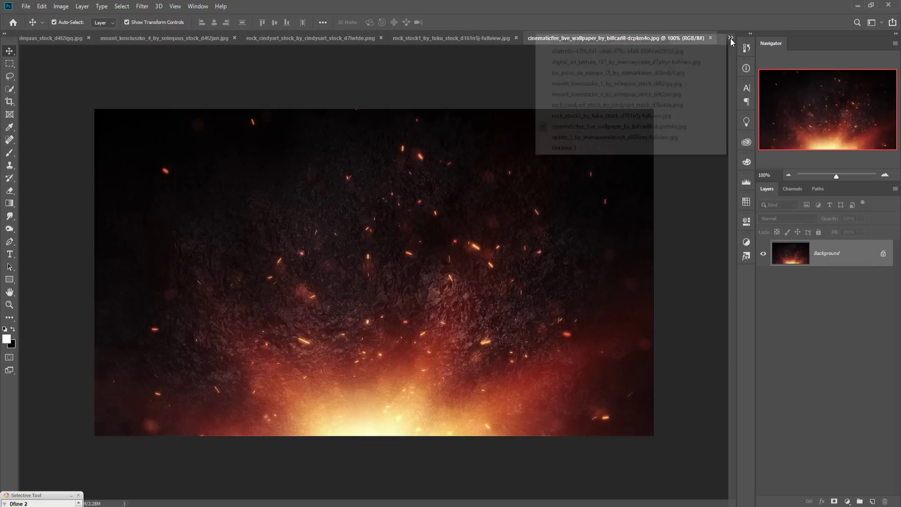
left_click(613, 116)
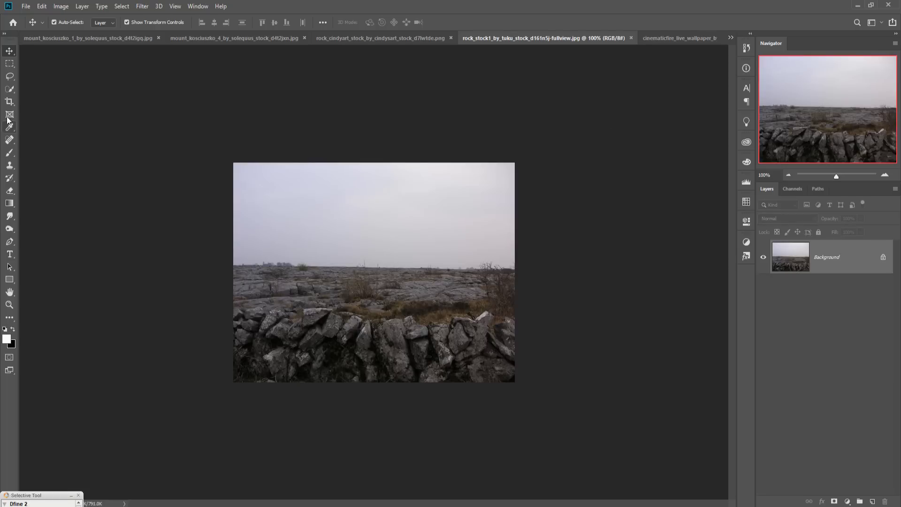
left_click(10, 91)
mouse_move(246, 301)
left_mouse_down()
mouse_move(509, 304)
mouse_move(494, 349)
mouse_move(342, 360)
left_mouse_up()
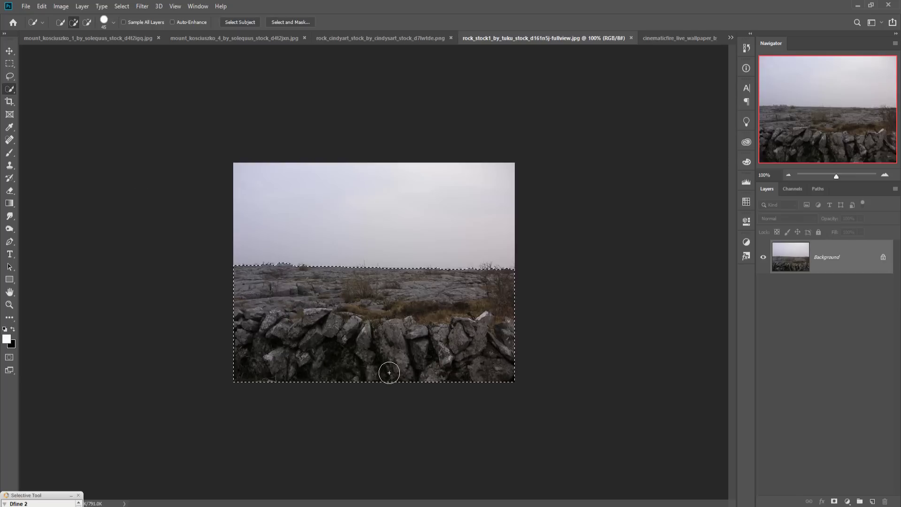
- Move the selected rocky ground into the Untitled-1 document and close the rock_stock1 source image
left_click(8, 53)
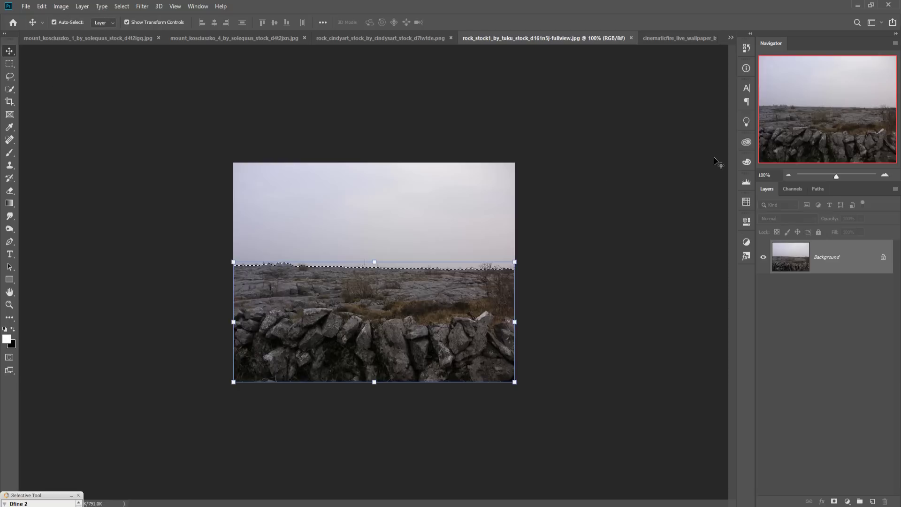
left_click(730, 36)
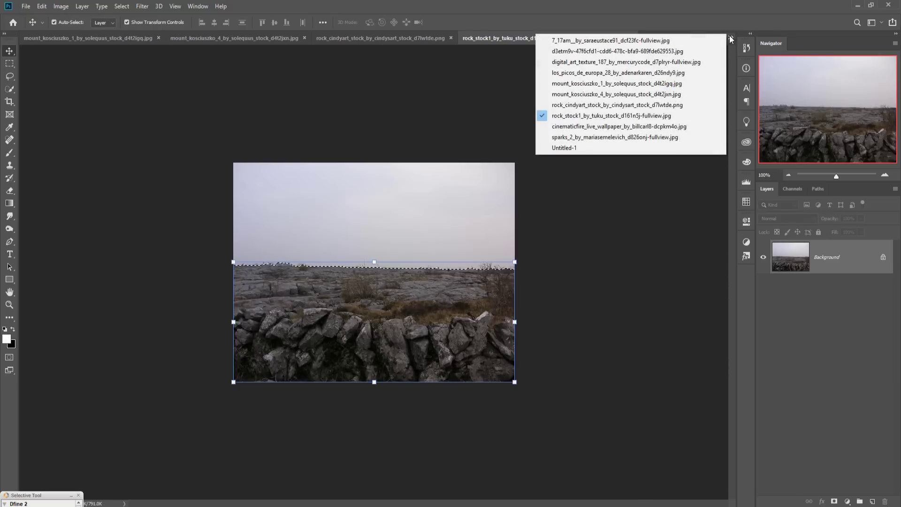
left_click(581, 147)
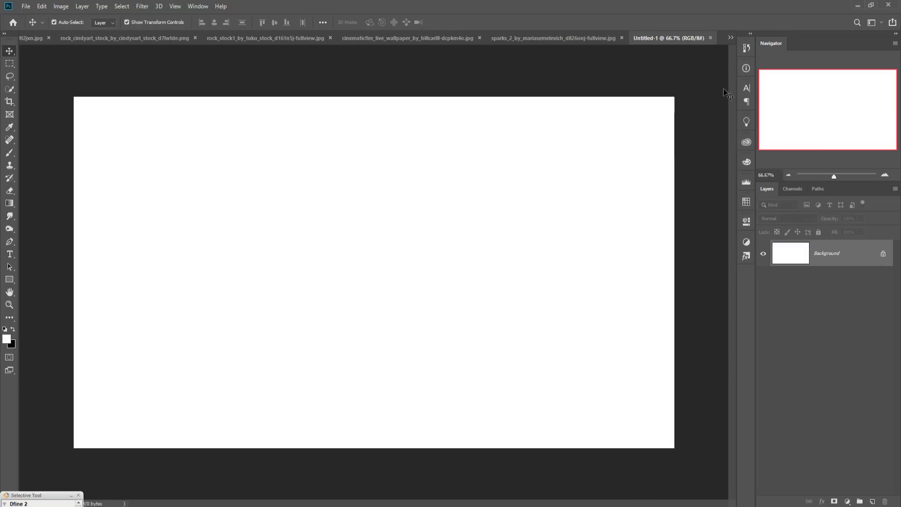
left_click(730, 37)
left_click(589, 115)
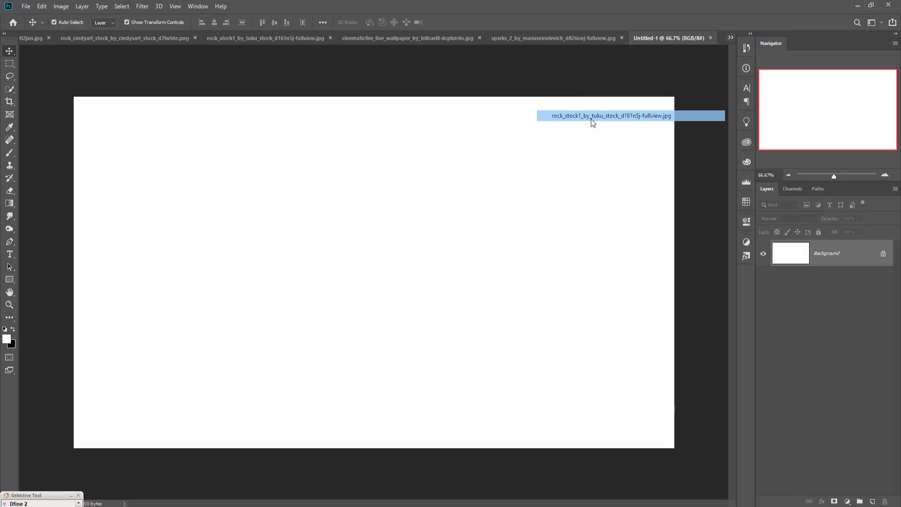
left_click_drag(388, 70, 454, 84)
left_click_drag(482, 247, 352, 276)
left_click(623, 82)
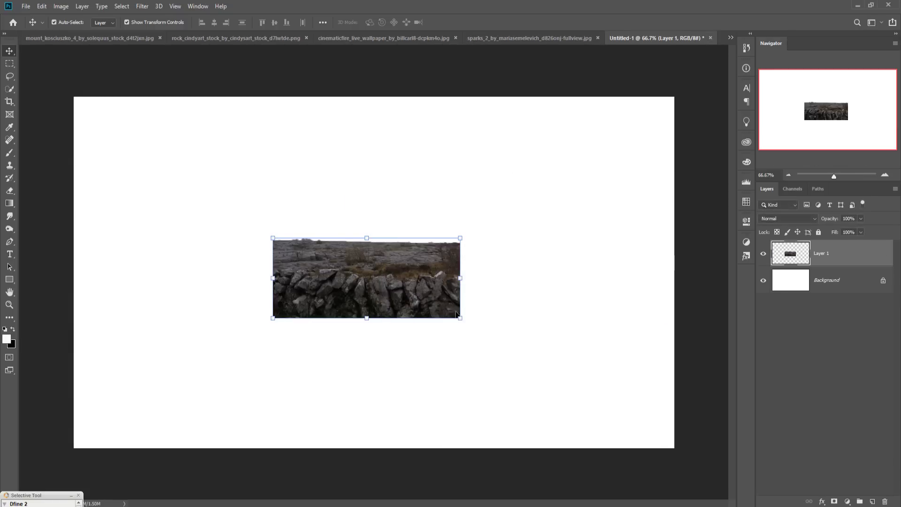
- Scale the rocky ground layer to about 321% and place it across the full width of the canvas's lower part
left_click_drag(460, 319, 698, 420)
left_click_drag(531, 328, 455, 399)
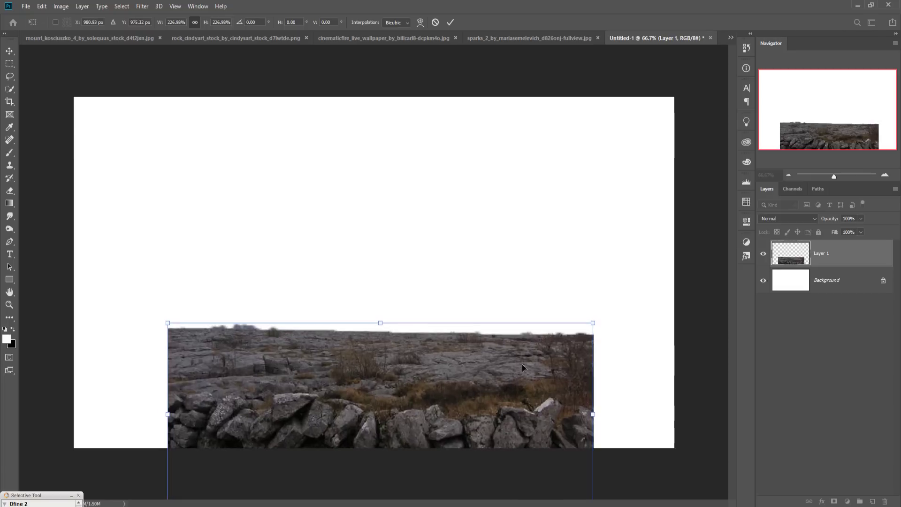
left_click_drag(600, 324, 688, 289)
left_click_drag(170, 290, 73, 247)
left_click_drag(429, 379, 401, 403)
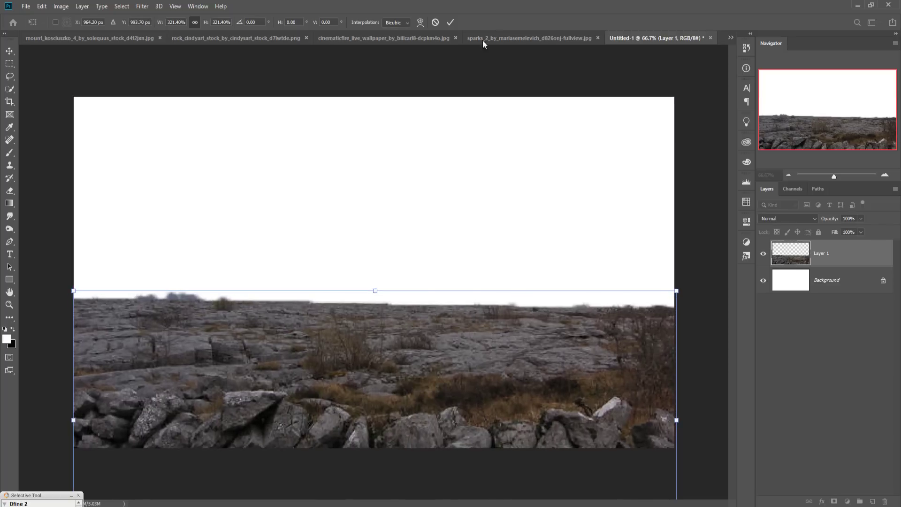
left_click(450, 22)
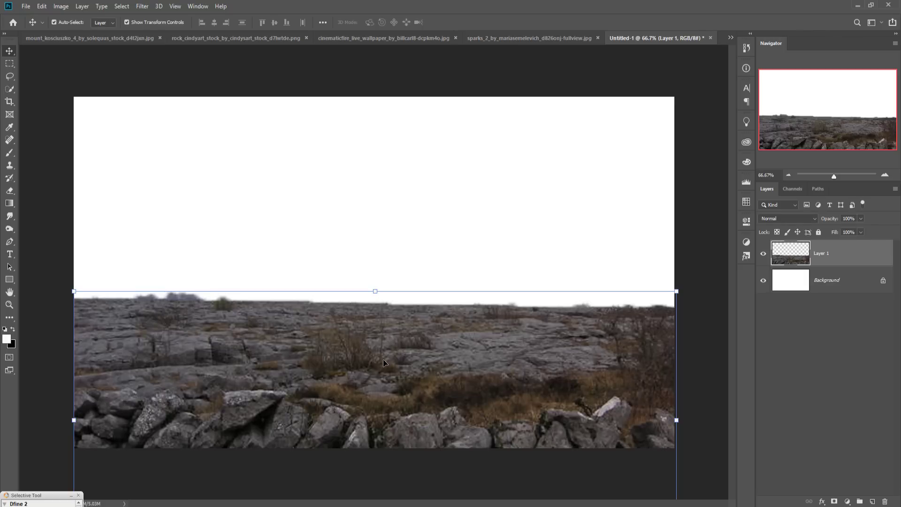
- Bring up the d3etm9v stock image of the rider in blue on the white horse
left_click(730, 38)
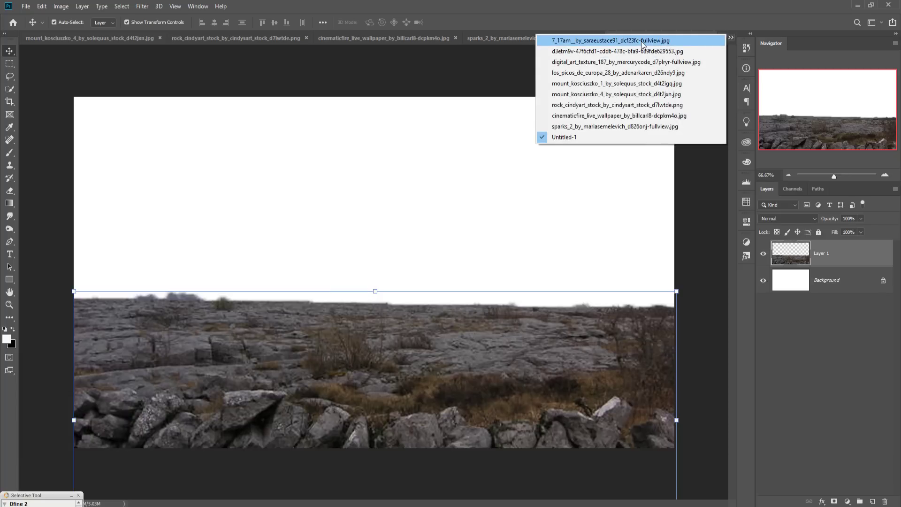
left_click(639, 42)
left_click(730, 37)
left_click(652, 51)
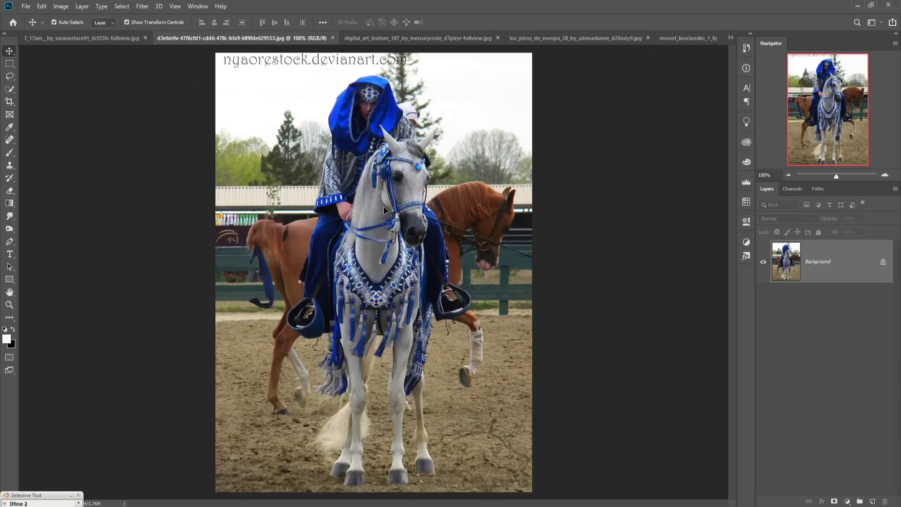
- Trace a closed Pen tool path around the outline of the blue-robed rider and the white horse
left_click(9, 153)
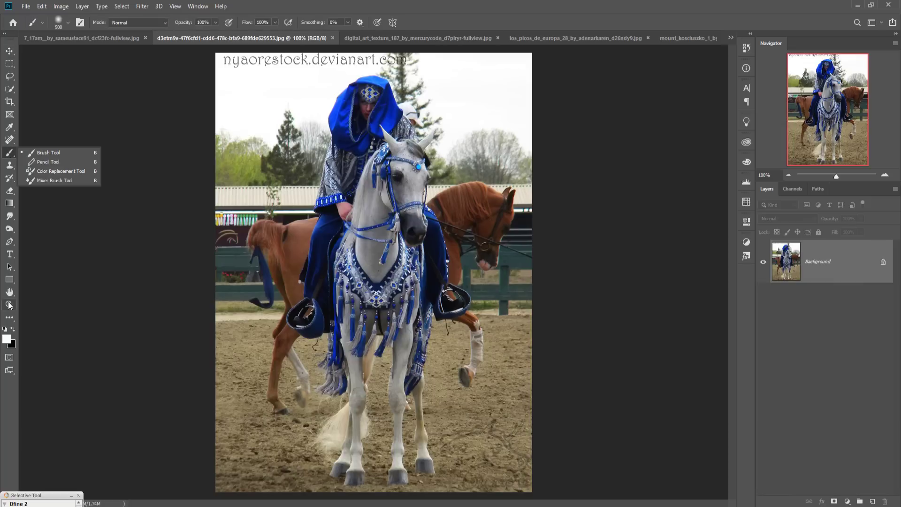
left_click(10, 242)
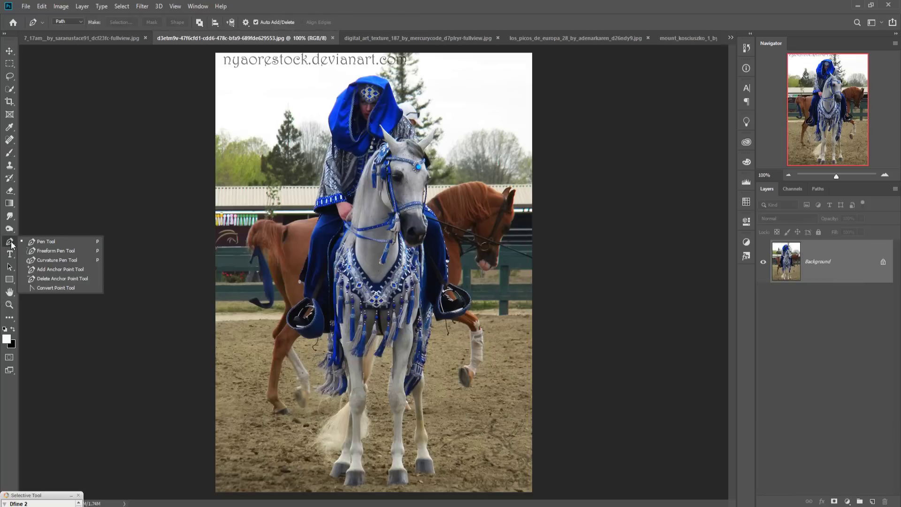
left_click(46, 241)
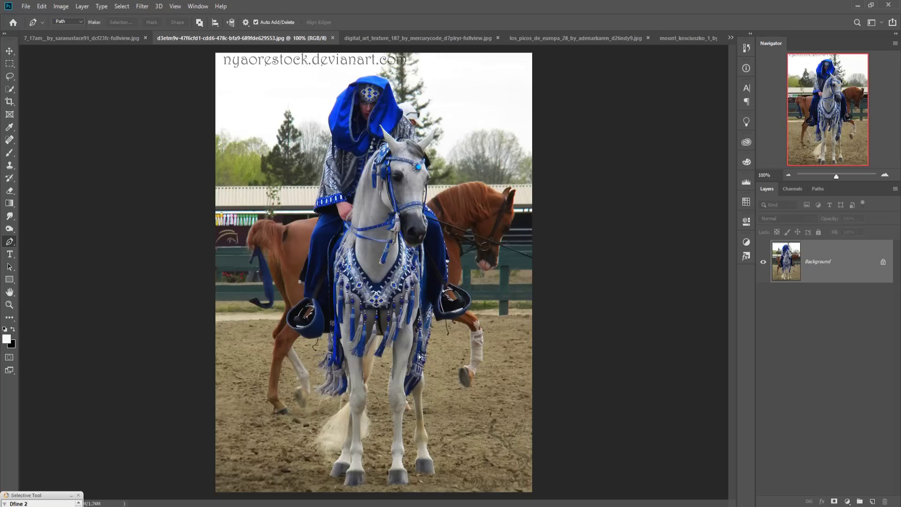
key("ctrl+plus")
key("ctrl+plus")
key("ctrl+plus")
key("ctrl+plus")
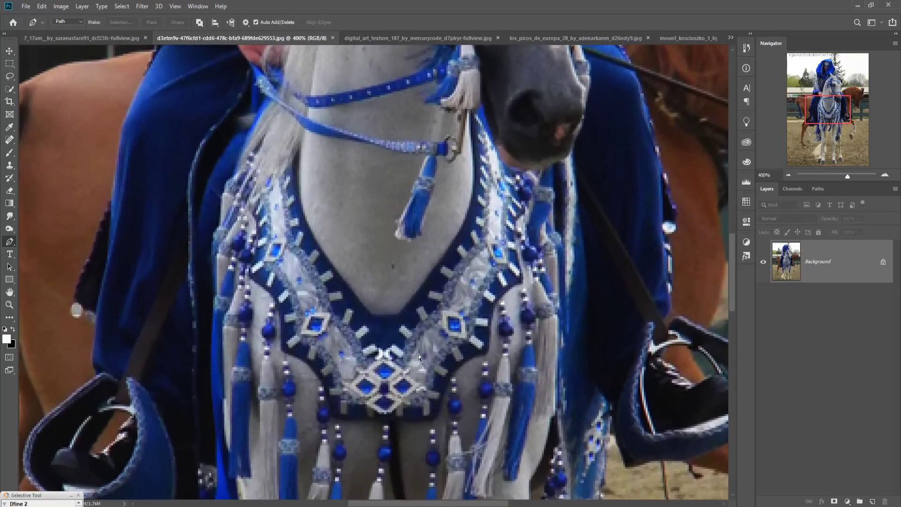
key("ctrl+plus")
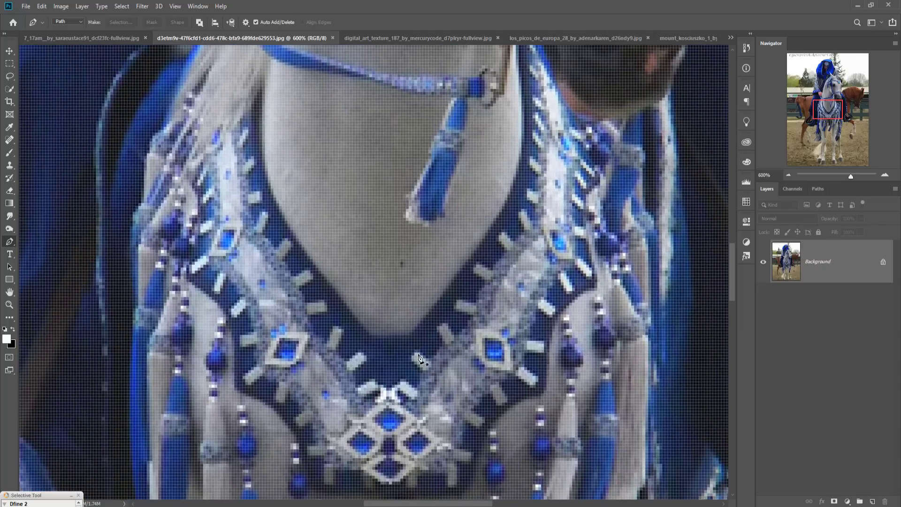
left_click_drag(426, 503, 379, 504)
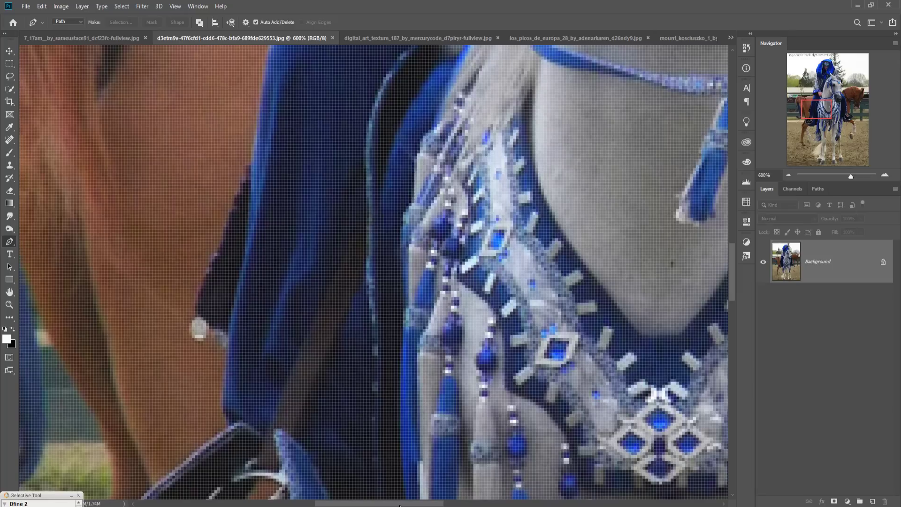
left_click_drag(225, 405, 225, 397)
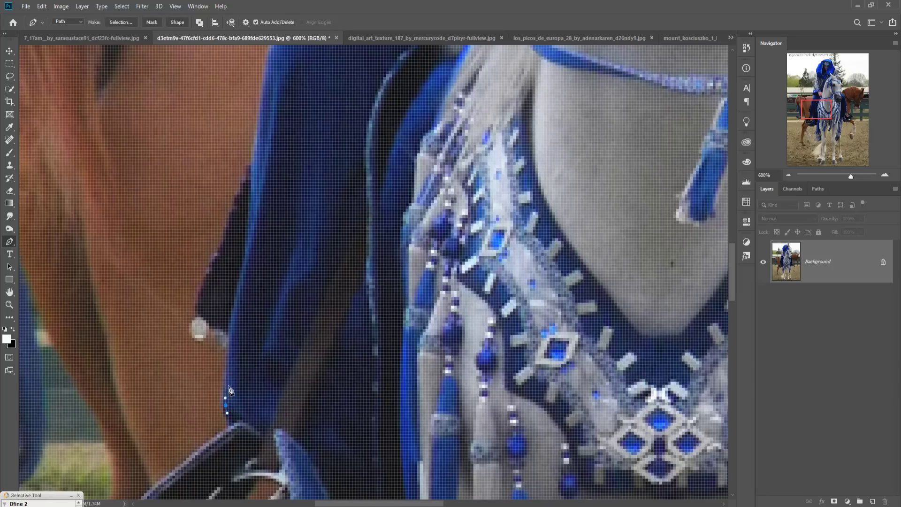
left_click_drag(229, 346, 197, 294)
left_click_drag(229, 224, 229, 216)
left_click(237, 193)
left_click(239, 182)
left_click_drag(248, 168, 254, 151)
left_click_drag(266, 73, 268, 67)
scroll(301, 140, "down", 1)
scroll(375, 211, "down", 3)
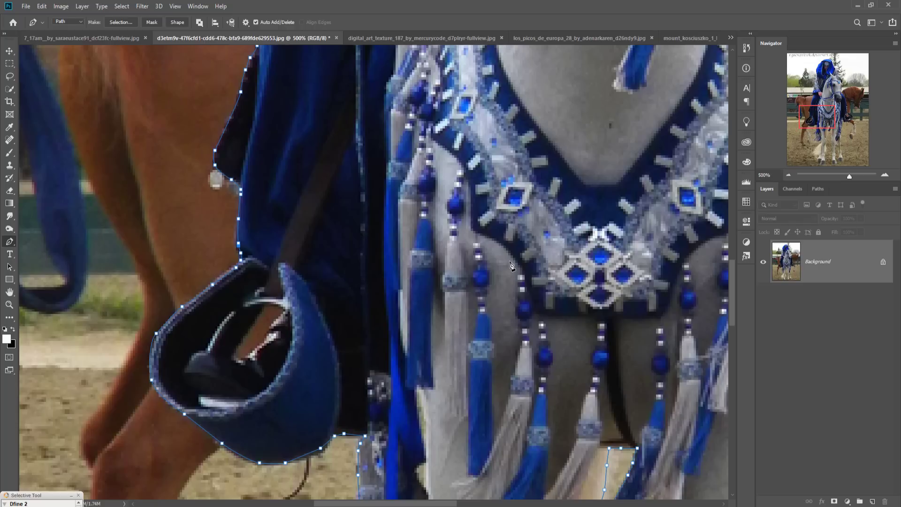
scroll(510, 261, "down", 4)
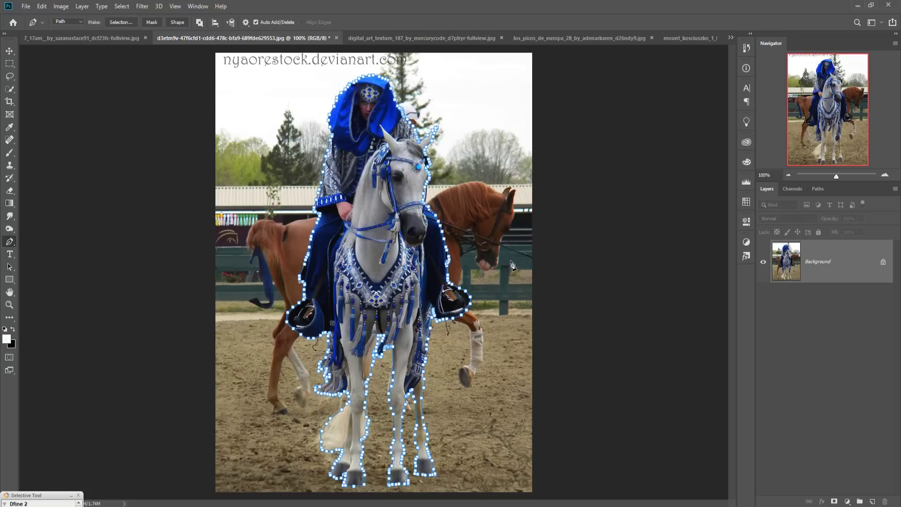
- Convert the rider and horse path into a new anti-aliased selection with a feather radius of 0 pixels
right_click(365, 198)
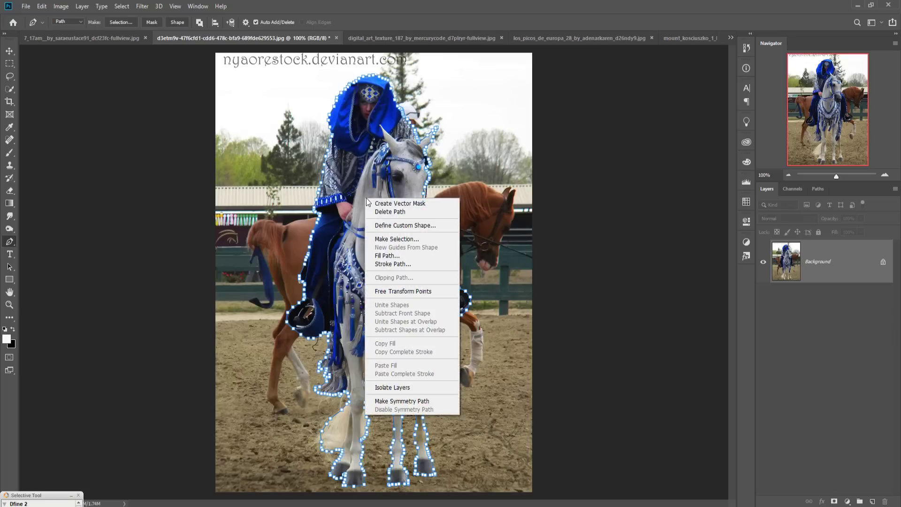
left_click(409, 239)
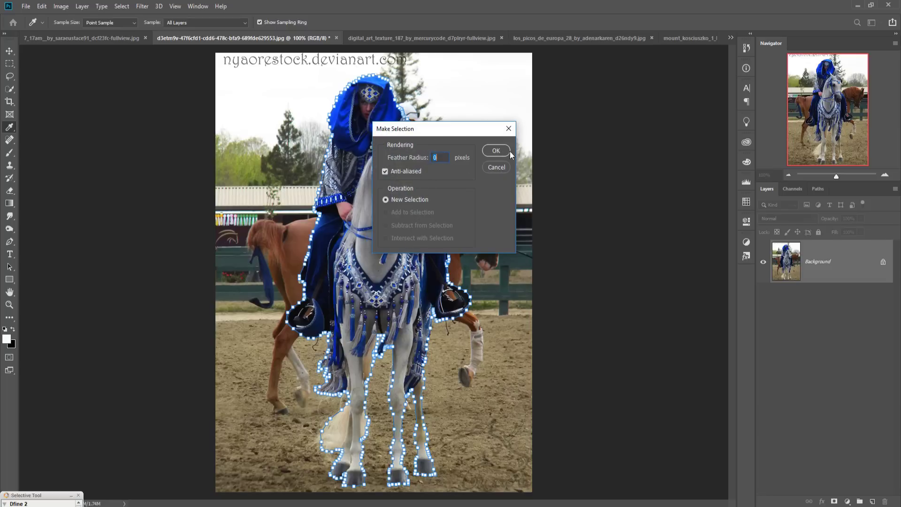
left_click(496, 150)
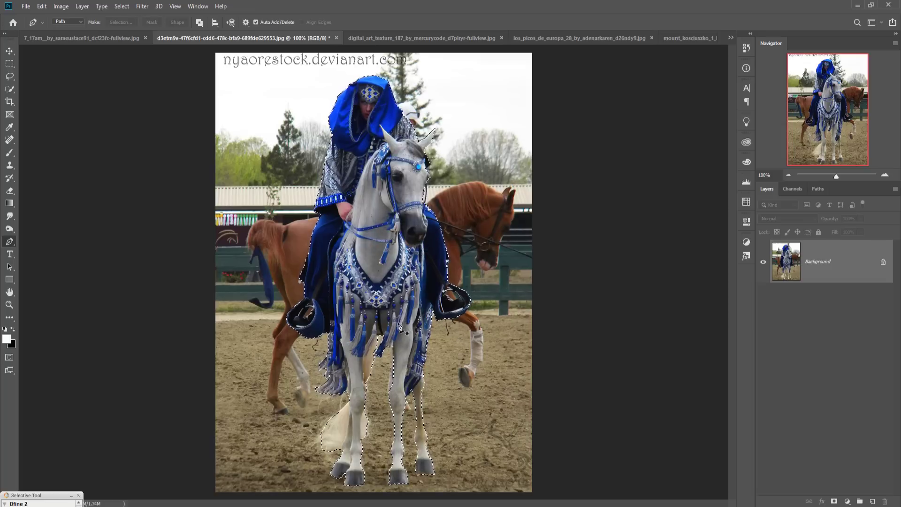
- Copy the selected rider and horse from the stock image into the Untitled-1 composite and close the stock image
left_click(9, 52)
left_click_drag(207, 36, 261, 57)
left_click(732, 38)
left_click(730, 38)
left_click(564, 127)
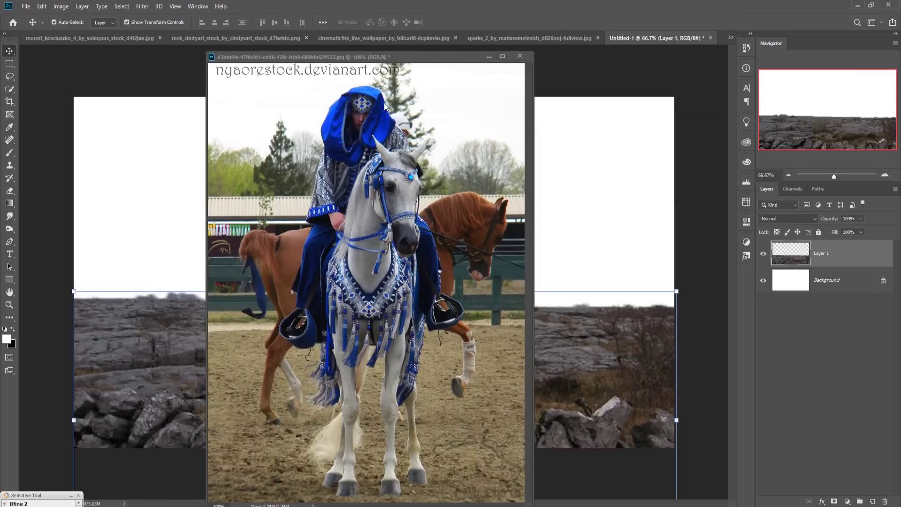
left_click_drag(418, 56, 571, 56)
left_click_drag(491, 268, 319, 264)
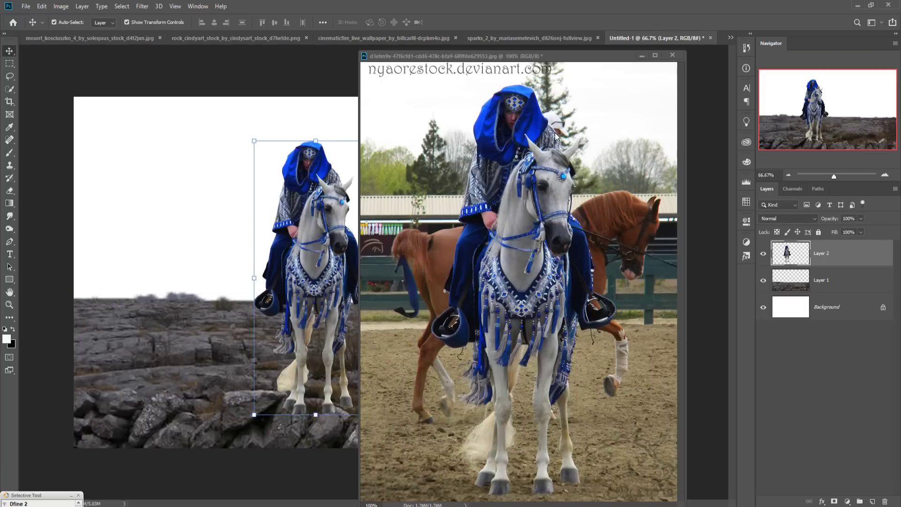
left_click(656, 38)
- Position the rider and horse layer near the horizontal middle of the canvas, with the hooves on the ground behind the foreground rocks
left_click_drag(307, 297, 382, 321)
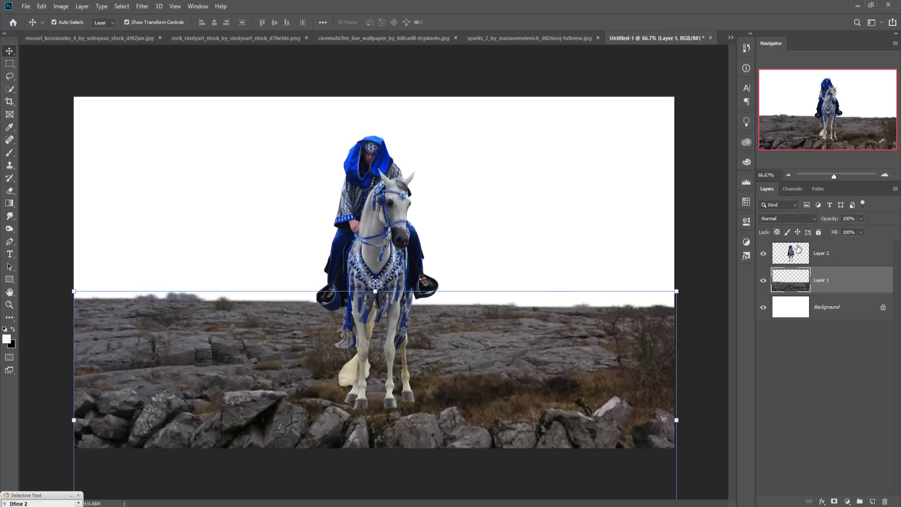
left_click(788, 255)
left_click_drag(376, 280, 378, 269)
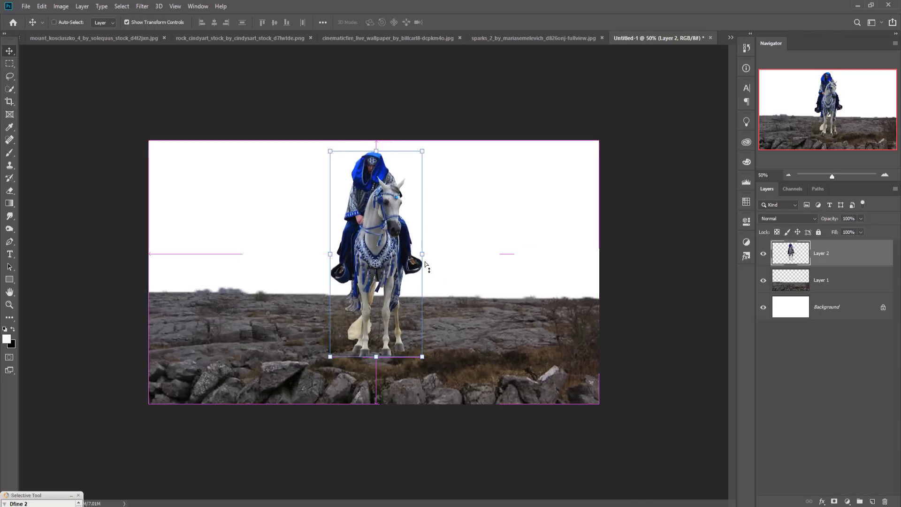
- Lasso the brown background remnant inside the stirrup on the image's right side of the horse and delete it
key("ctrl+plus")
key("ctrl+plus")
key("ctrl+plus")
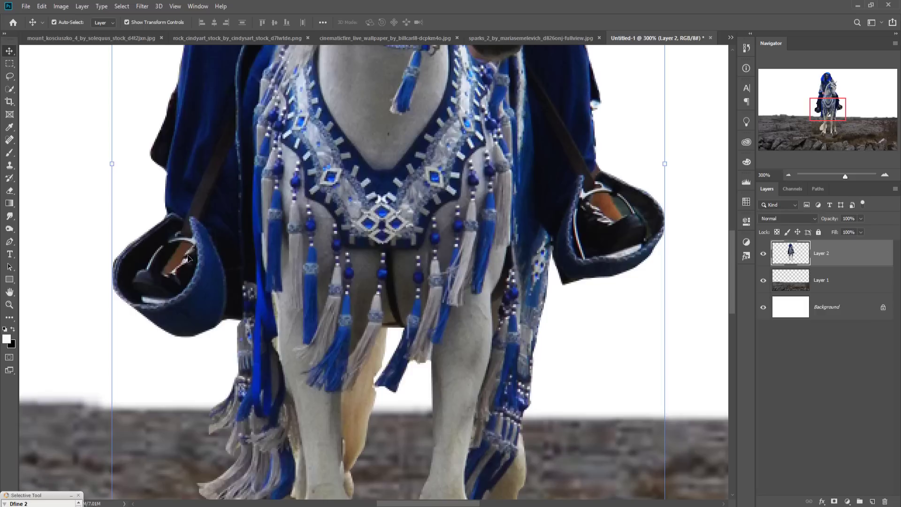
right_click(13, 81)
left_click(42, 74)
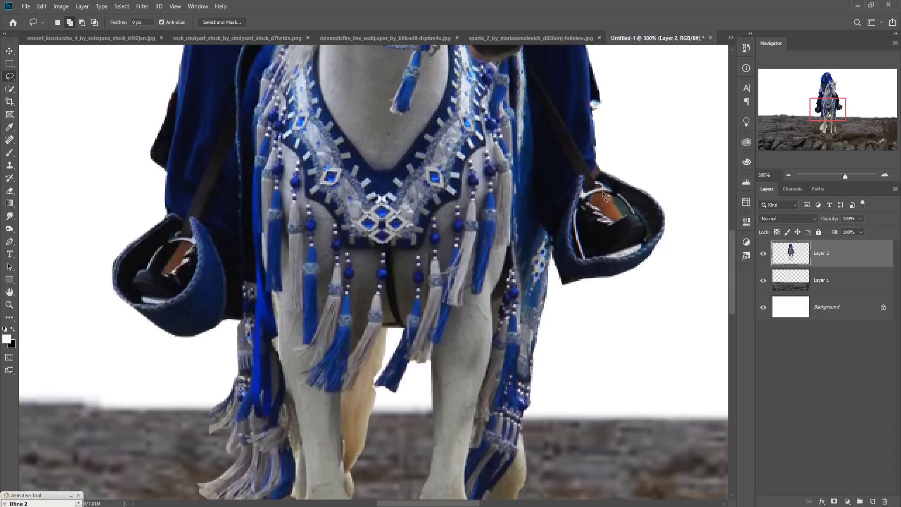
mouse_move(602, 193)
left_mouse_down()
mouse_move(590, 202)
mouse_move(618, 227)
mouse_move(631, 215)
mouse_move(605, 192)
left_mouse_up()
key("Delete")
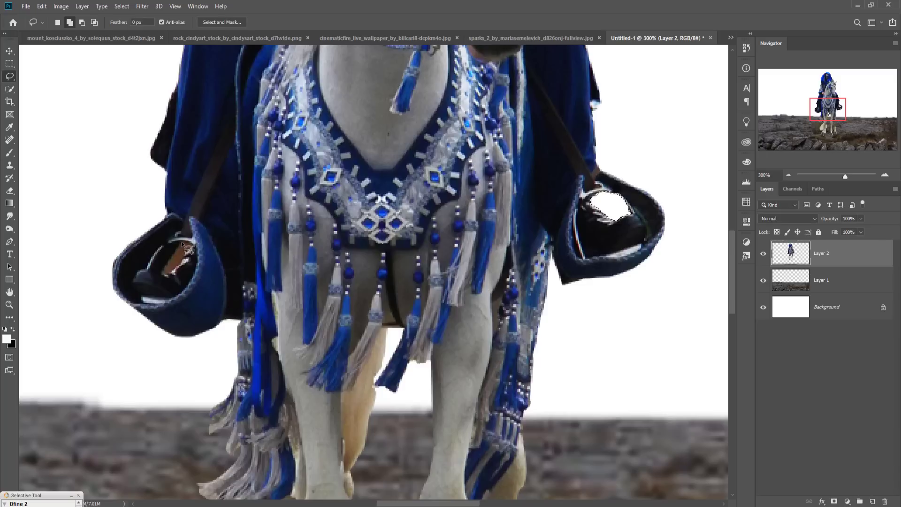
- Lasso and delete the brown background remnant inside the other stirrup and clear the selection
mouse_move(161, 269)
left_mouse_down()
mouse_move(169, 272)
mouse_move(196, 249)
left_mouse_up()
key("Delete")
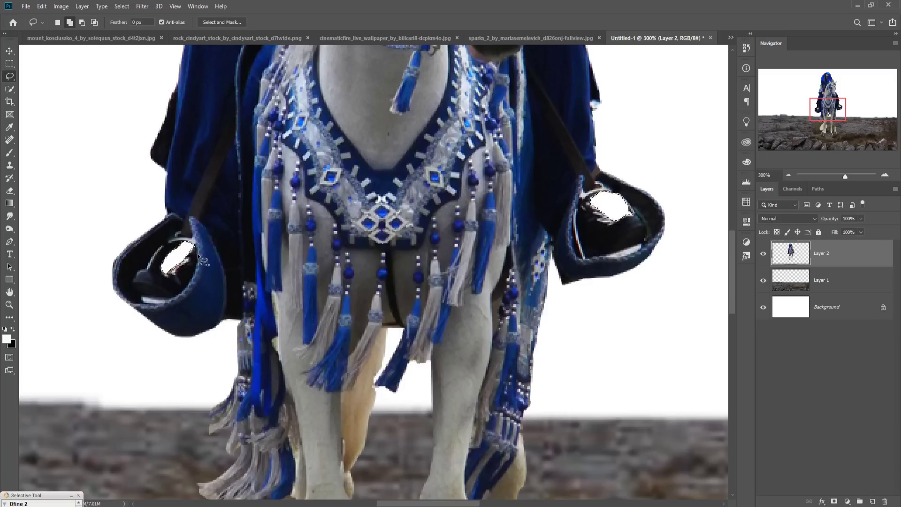
left_click(141, 6)
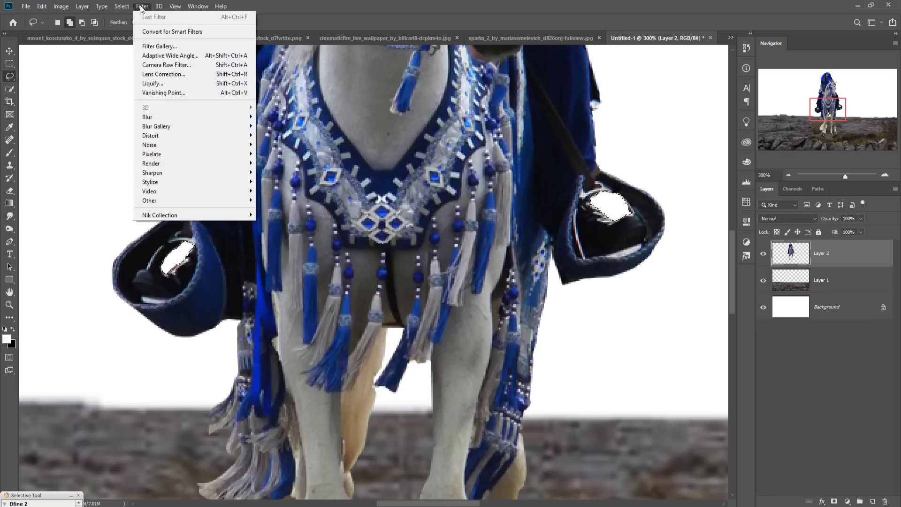
mouse_move(122, 6)
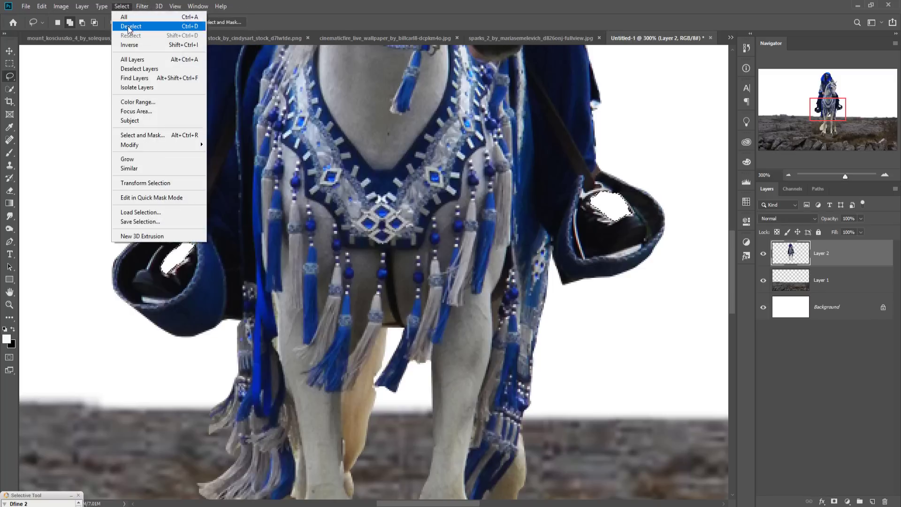
left_click(132, 26)
left_click(10, 50)
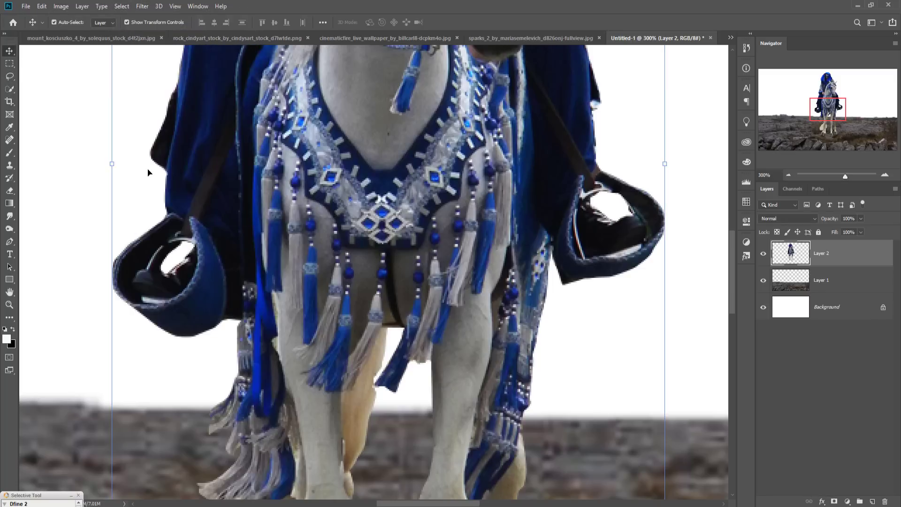
key("ctrl+minus")
key("ctrl+minus")
key("ctrl+minus")
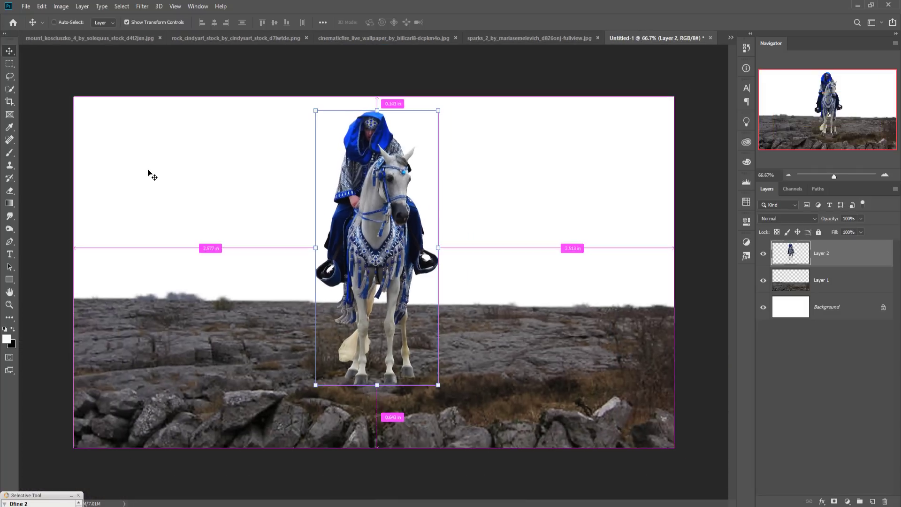
key("ctrl+minus")
key("ctrl+plus")
left_click(56, 81)
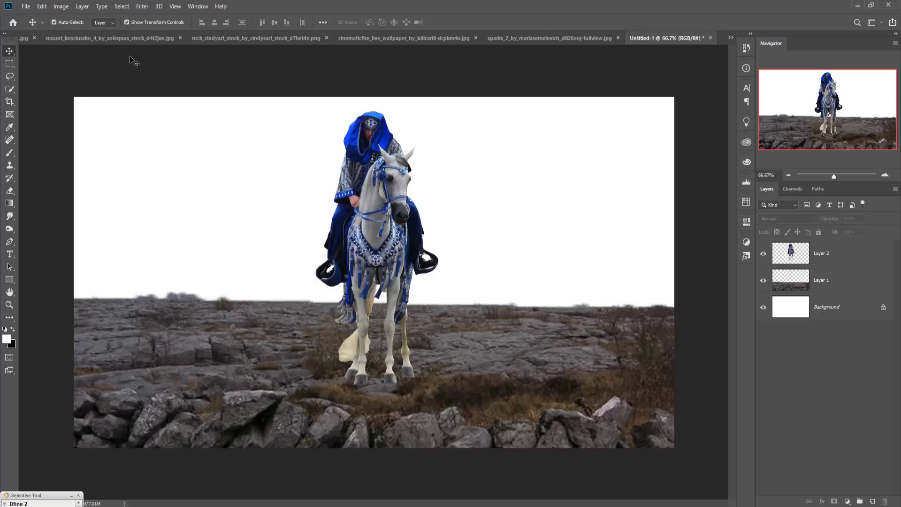
- Bring up the 7_17am sunset image and marquee-select its full-width sky area down to just above the main rooftops
left_click(730, 37)
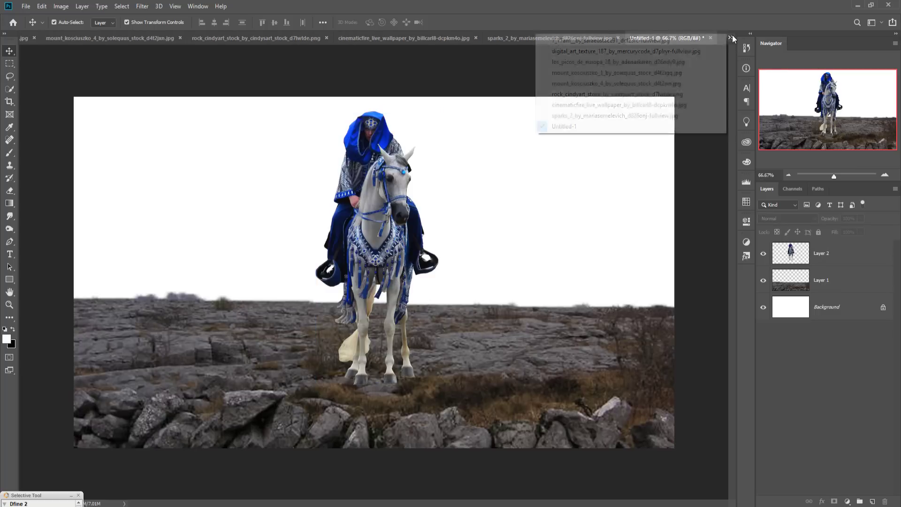
left_click(625, 40)
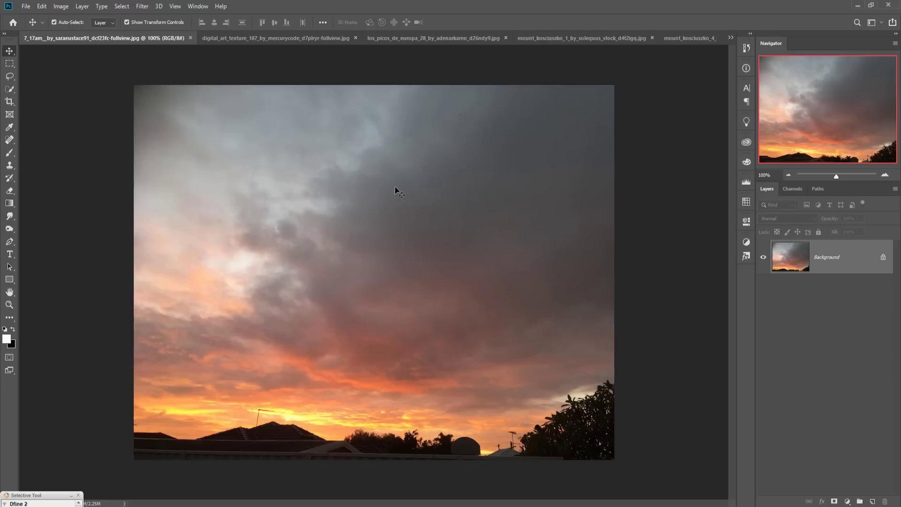
left_click(10, 64)
right_click(10, 65)
left_click(56, 66)
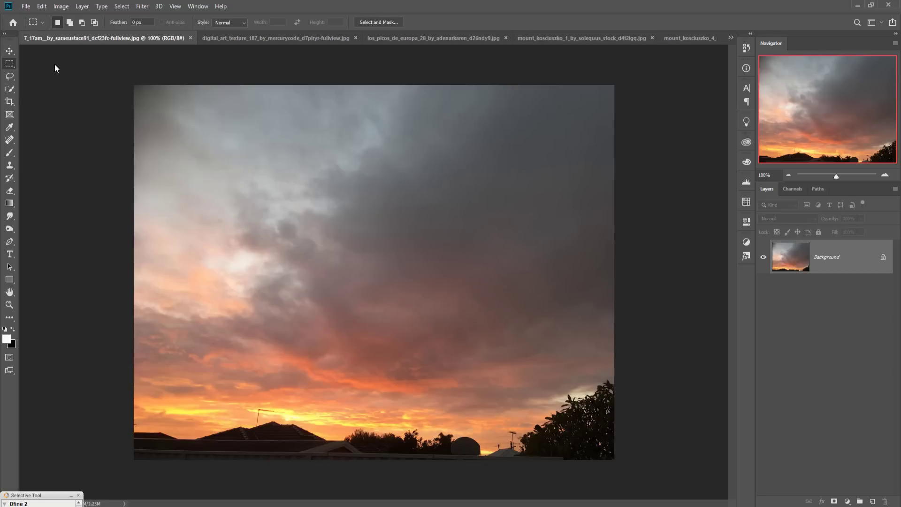
left_click_drag(133, 85, 640, 423)
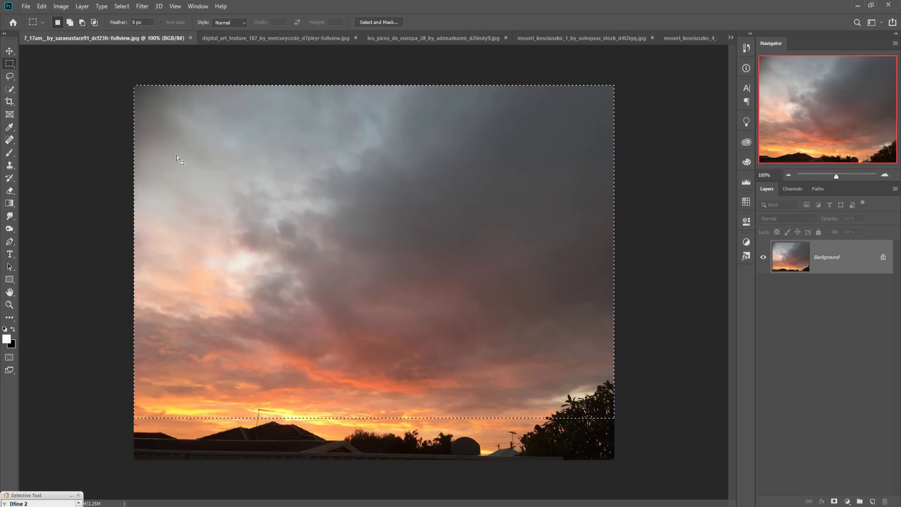
- Copy the selected sunset sky into the Untitled-1 composite and close the sunset image
left_click(10, 51)
left_click_drag(71, 47, 428, 86)
left_click_drag(429, 247, 306, 220)
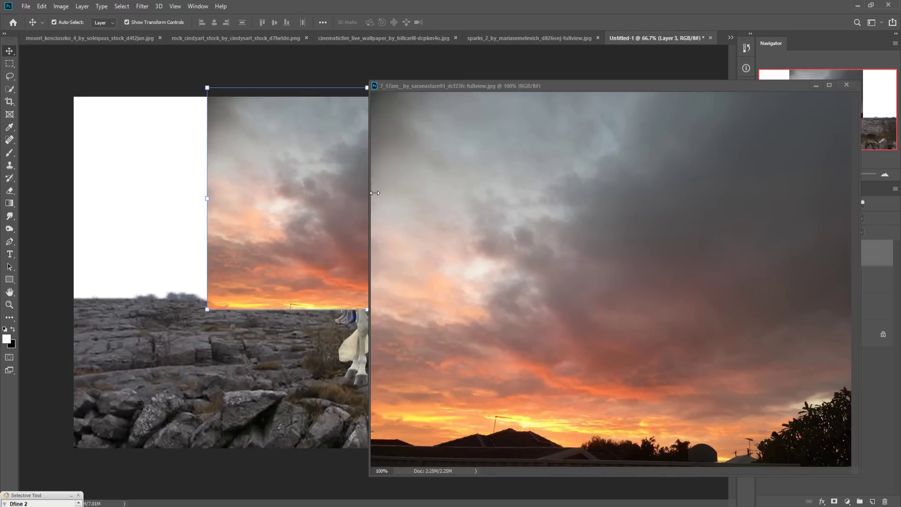
left_click(847, 84)
- Scale up the sunset sky layer to span the full canvas width and reach down to the foreground rocks, and apply the transform
left_click_drag(528, 310, 718, 432)
left_click_drag(494, 345, 392, 272)
left_click_drag(648, 388, 671, 388)
left_click_drag(237, 308, 232, 308)
left_click(449, 24)
- Lasso the dark tree in the sky layer's lower-right corner, fill it with Content-Aware at 100% opacity, and deselect
right_click(9, 76)
left_click(55, 77)
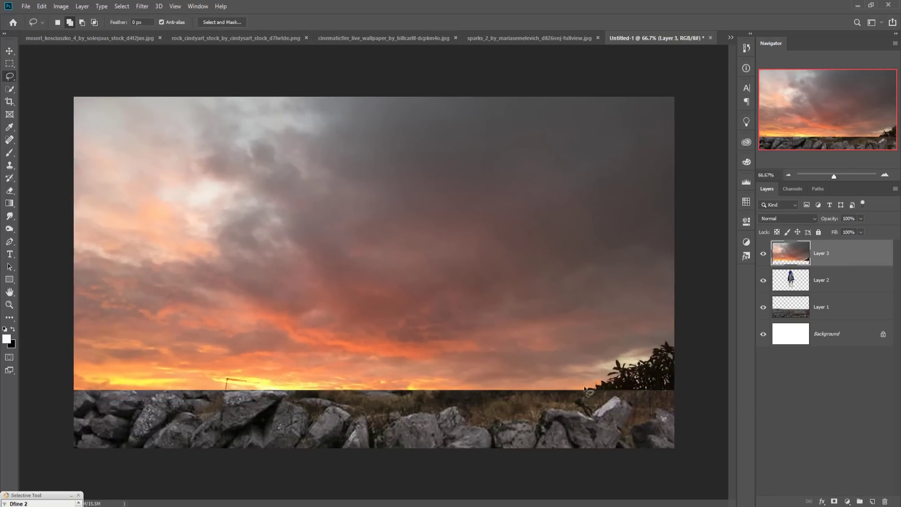
left_click_drag(584, 391, 597, 379)
left_click_drag(660, 342, 674, 338)
left_click_drag(680, 386, 586, 393)
left_click(41, 6)
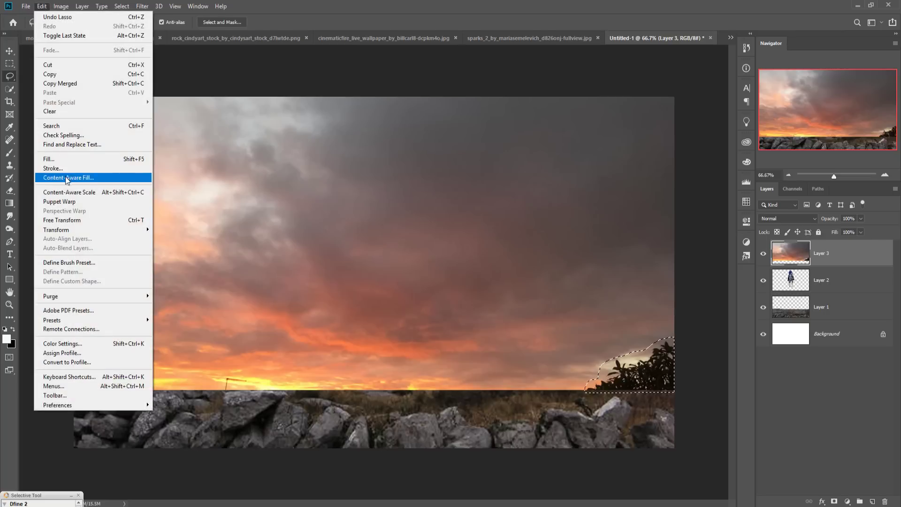
left_click(60, 158)
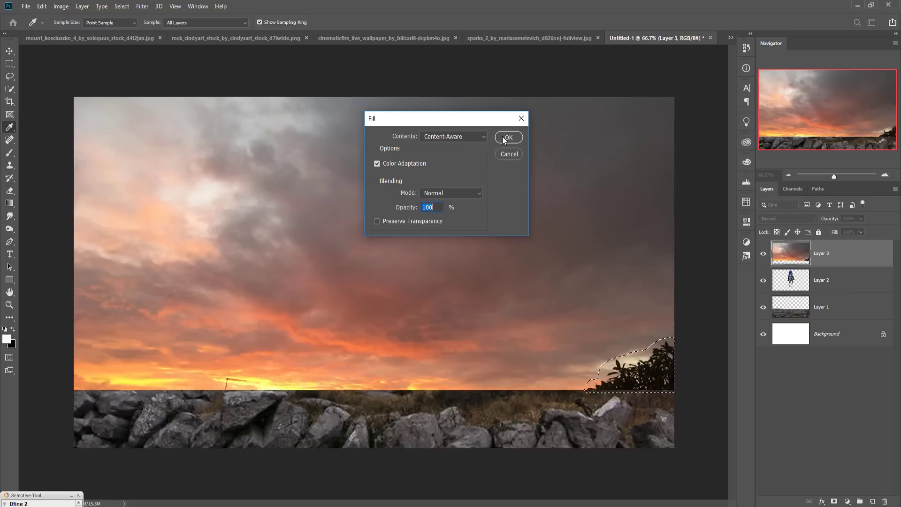
left_click(504, 137)
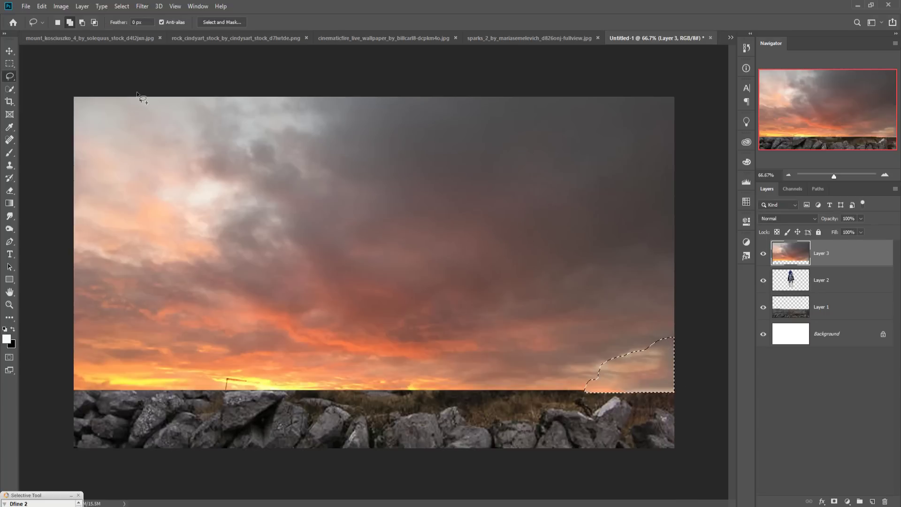
left_click(122, 6)
left_click(127, 26)
- Move the sunset sky layer below the rocky ground layer and shift it up so the orange clouds meet the horizon
key("v")
left_click_drag(849, 259, 854, 316)
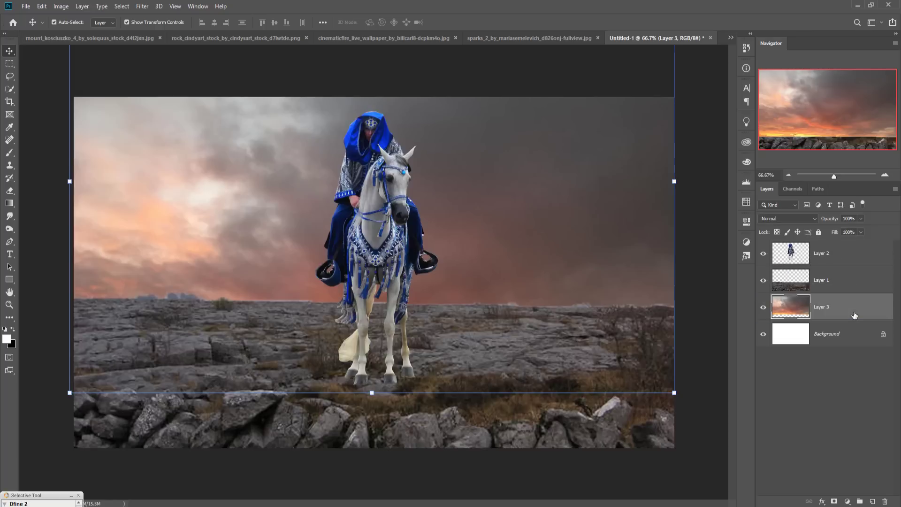
left_click_drag(506, 214, 512, 260)
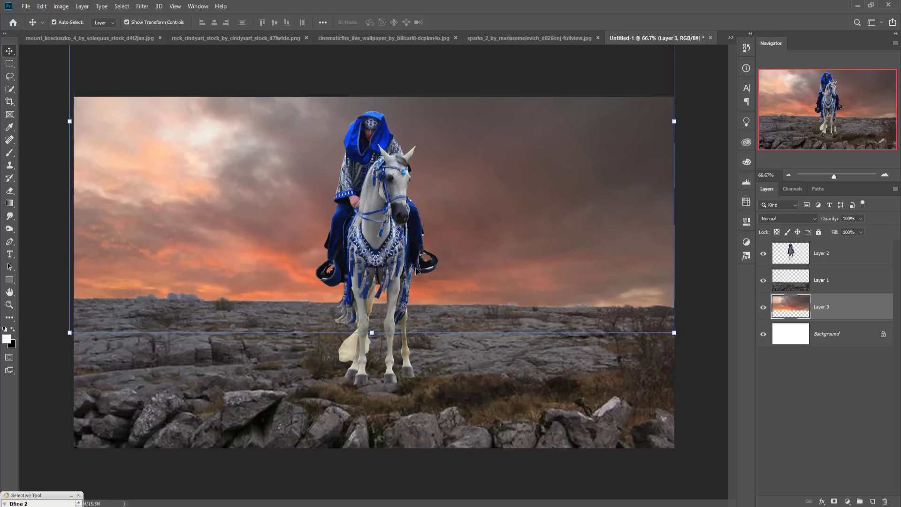
- Open the rider layer in the Camera Raw Filter and set HSL saturation to -12 for Aquas and -31 for Blues
left_click(799, 257)
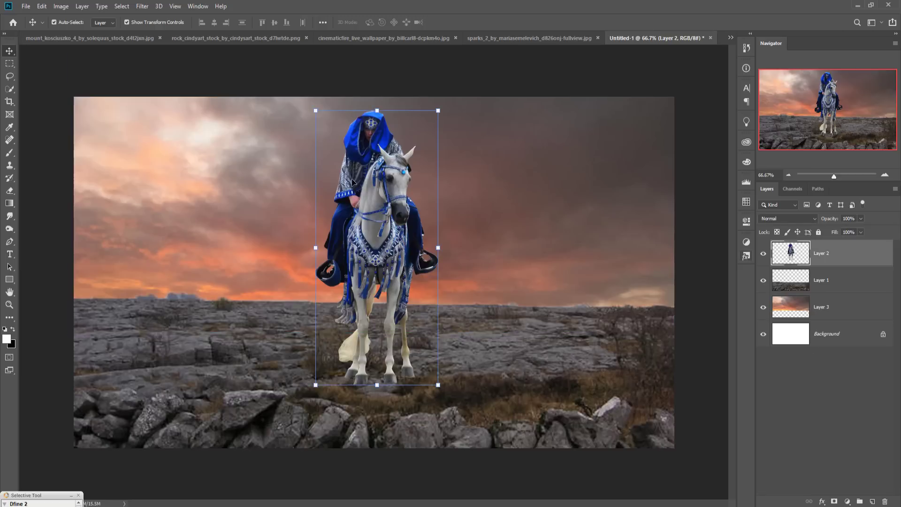
left_click(142, 6)
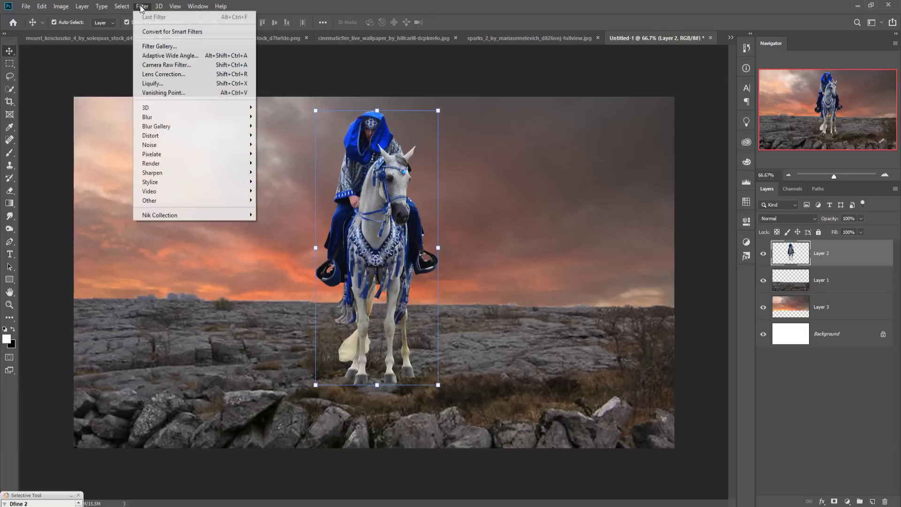
left_click(148, 66)
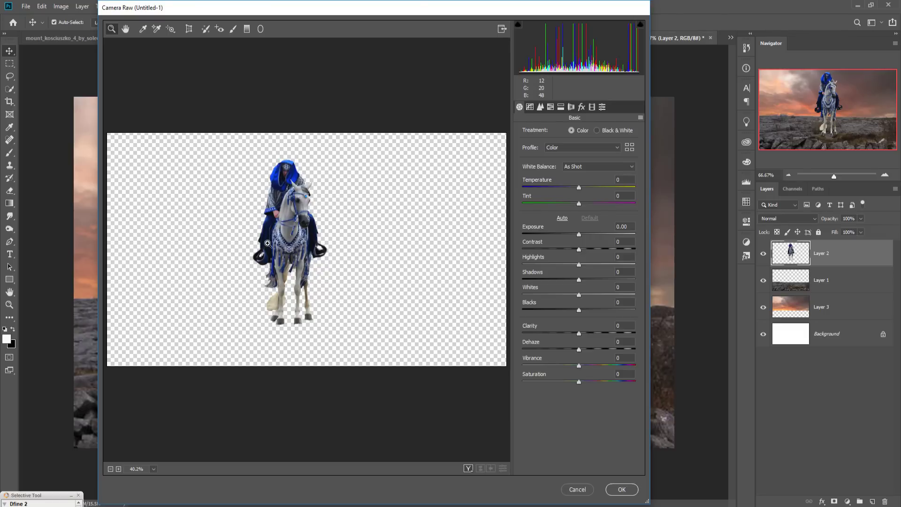
left_click(560, 107)
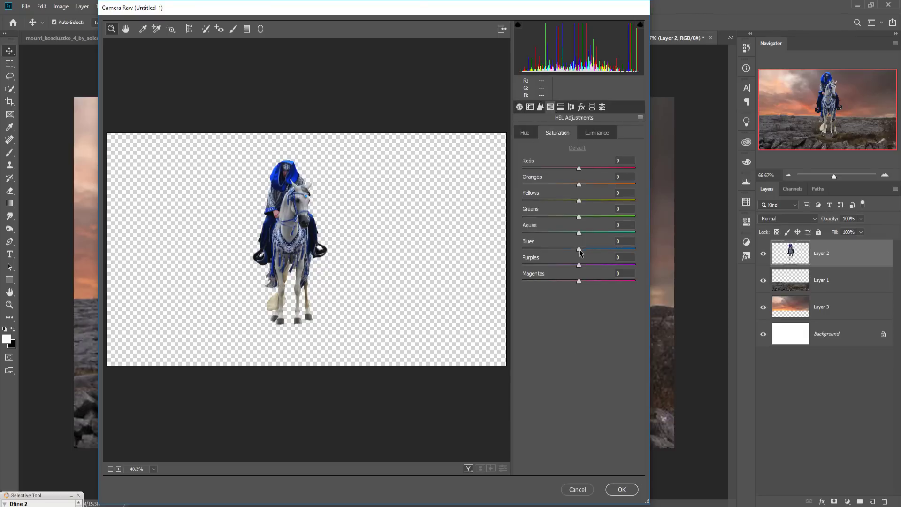
mouse_move(579, 252)
left_mouse_down()
mouse_move(561, 255)
mouse_move(579, 233)
mouse_move(564, 249)
left_mouse_up()
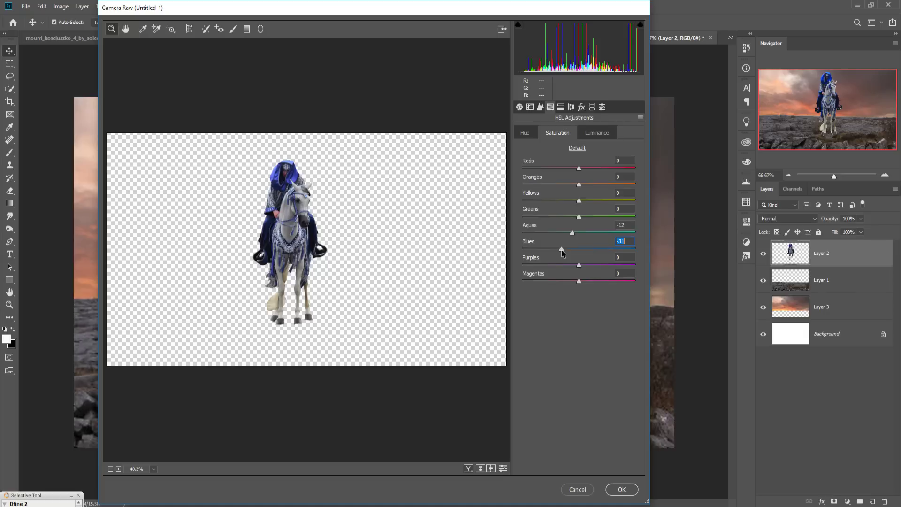
- Set the rider layer's HSL hue to -19 for Aquas and -13 for Blues and apply the Camera Raw filter
left_click(522, 136)
left_click_drag(580, 253, 568, 234)
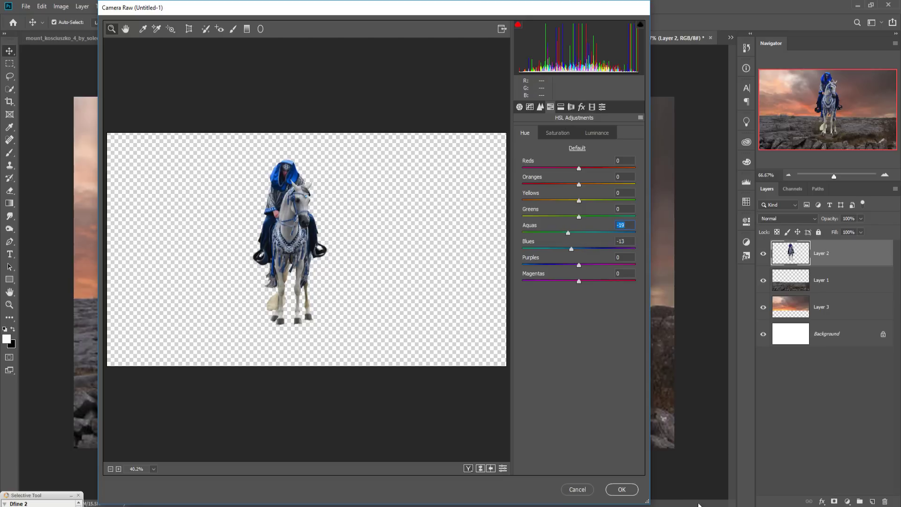
left_click(624, 493)
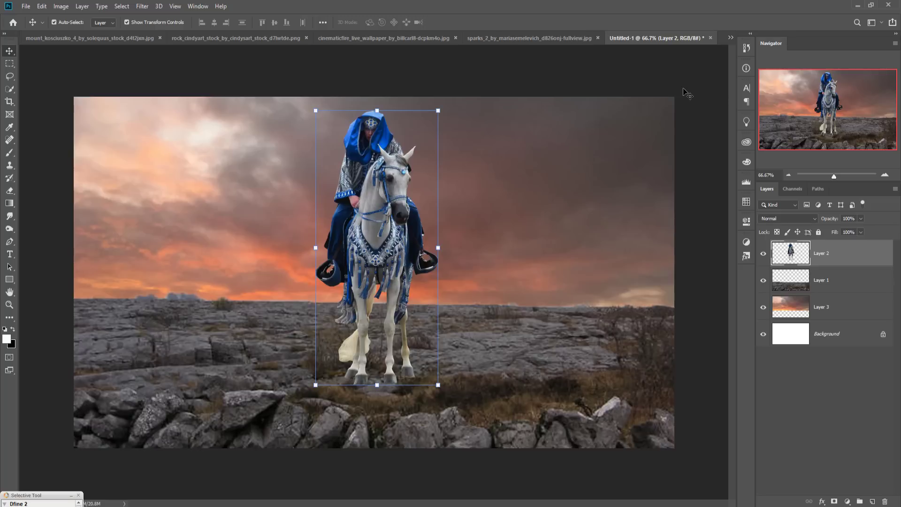
- Bring up the rock_cindyart_stock image and copy its large boulders into the Untitled-1 composite's left side
left_click(730, 37)
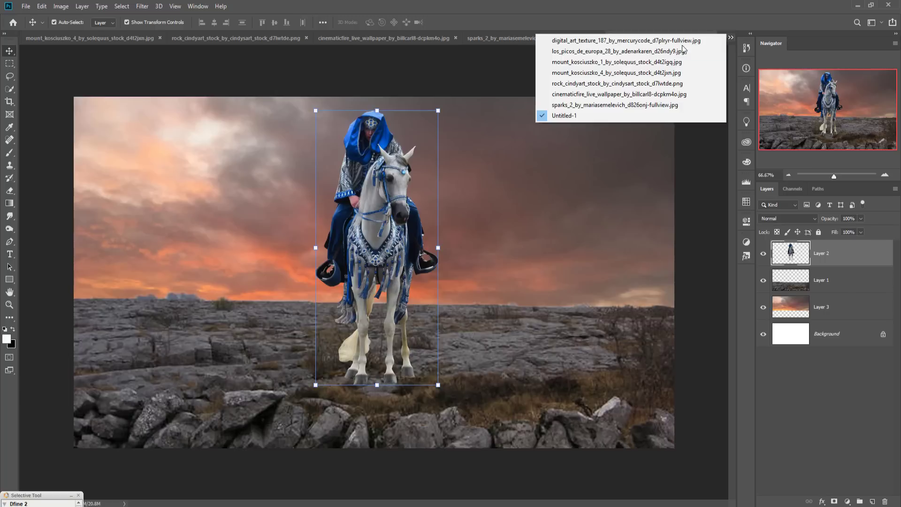
left_click(587, 84)
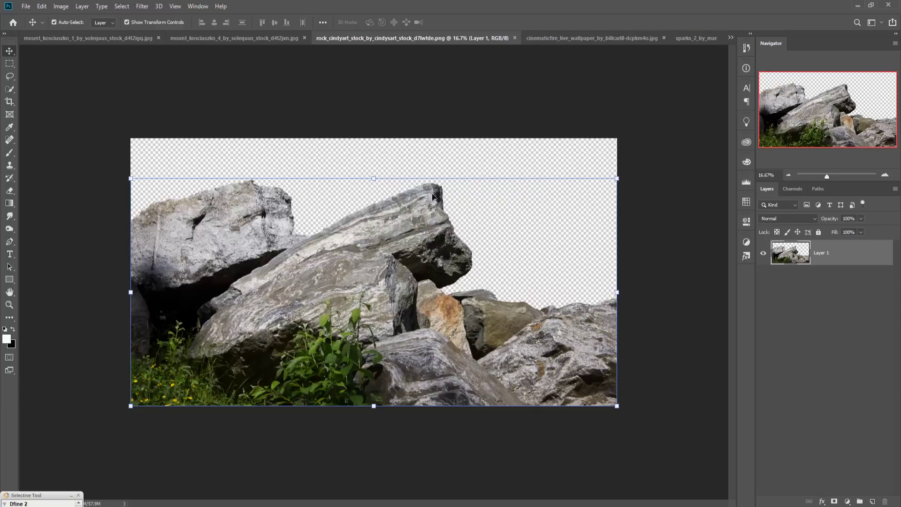
left_click_drag(417, 38, 527, 65)
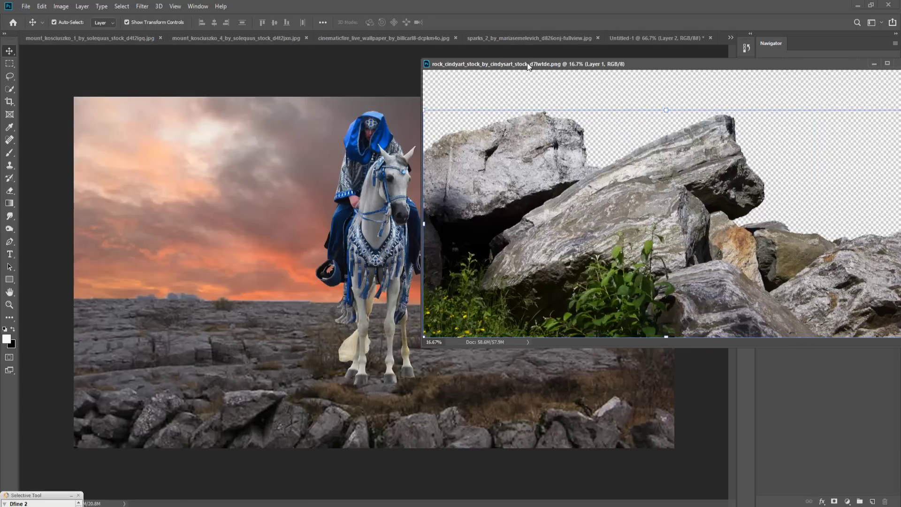
left_click_drag(651, 217, 203, 322)
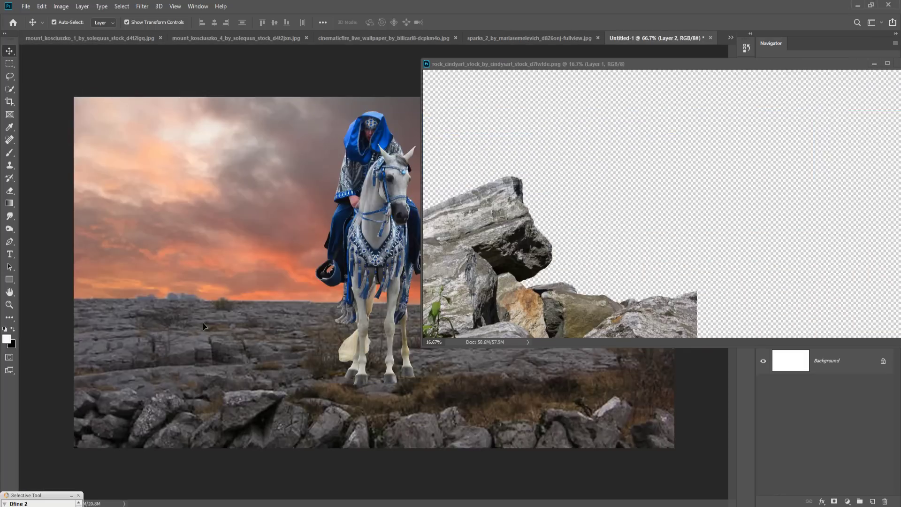
- Put away the rock stock image and move the large boulder layer toward the composite's lower-left area
left_click_drag(819, 73, 697, 97)
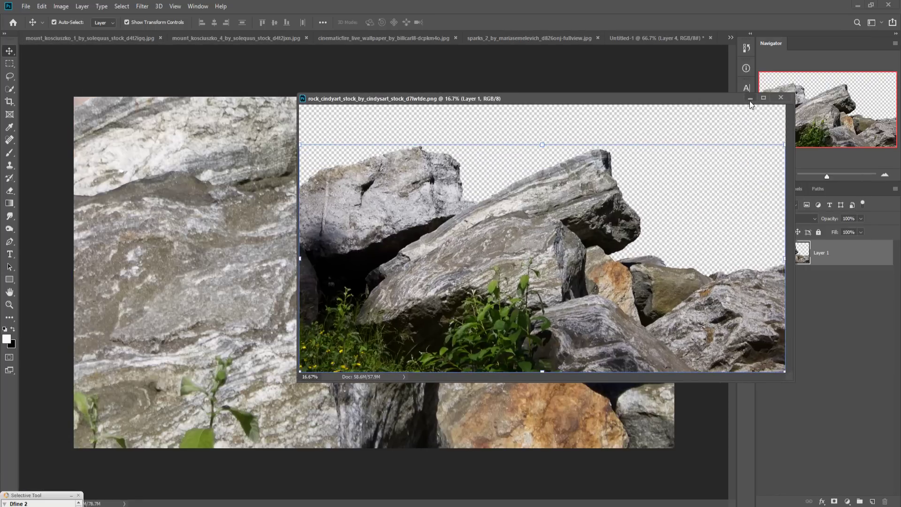
key("ctrl+w")
left_click_drag(232, 249, 28, 446)
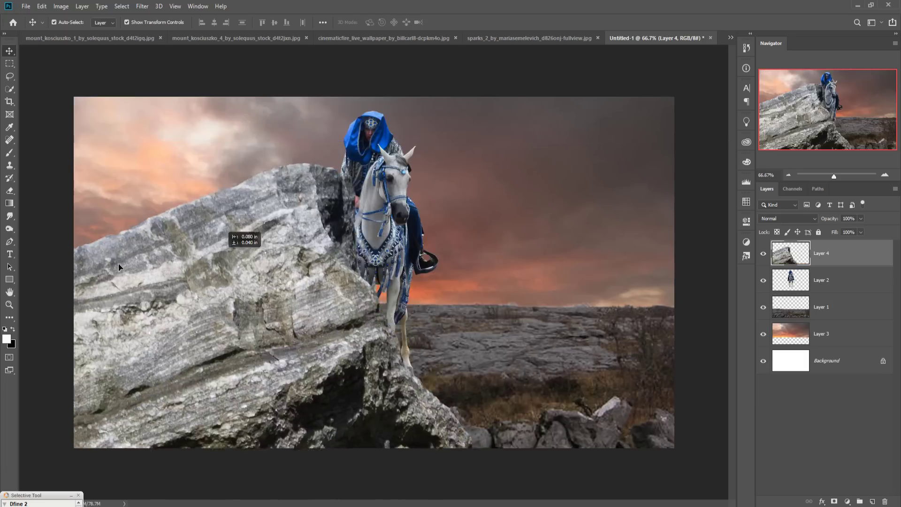
left_click_drag(197, 272, 28, 290)
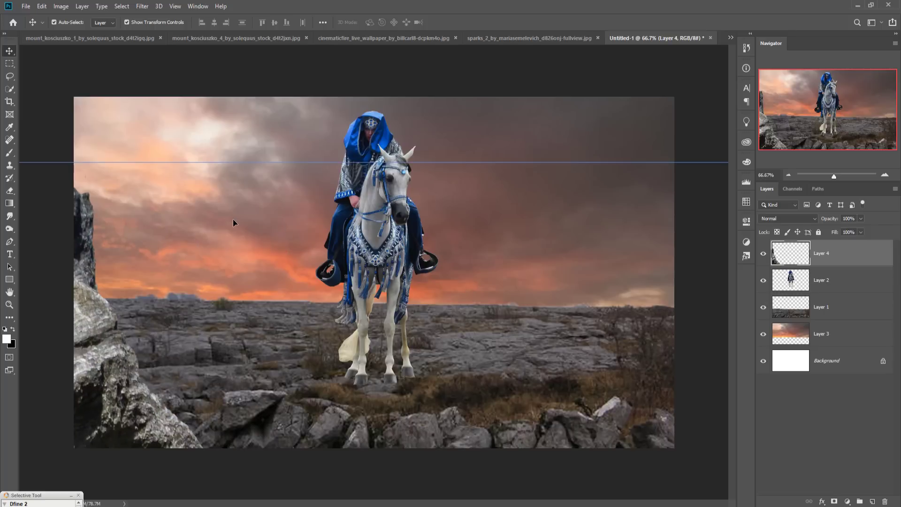
- Scale down the boulder layer, position it along the composite's left edge and lower foreground, and apply the transform
key("ctrl+plus")
key("ctrl+minus")
key("ctrl+minus")
key("ctrl+minus")
left_click_drag(591, 220, 362, 191)
left_click_drag(303, 286, 349, 326)
key("Return")
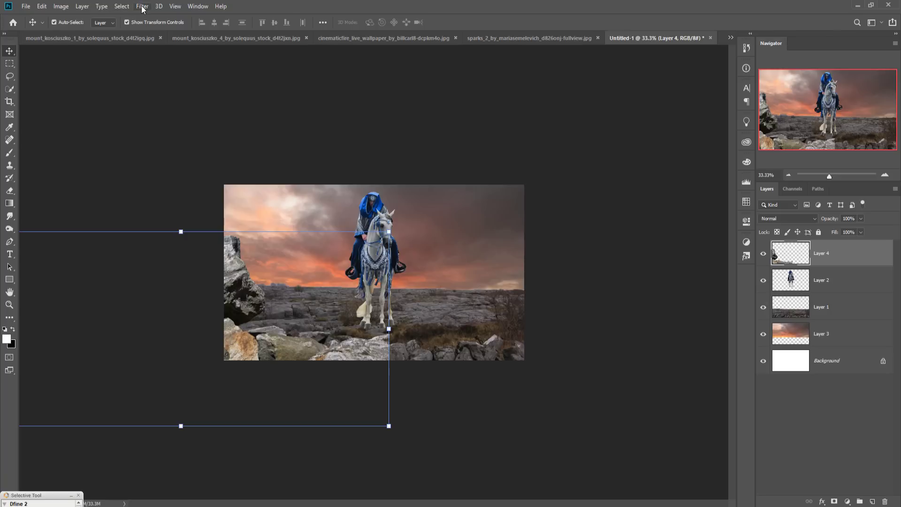
- Apply Hue/Saturation to the foreground boulder layer with hue -11, saturation -43 and lightness -21
left_click(61, 6)
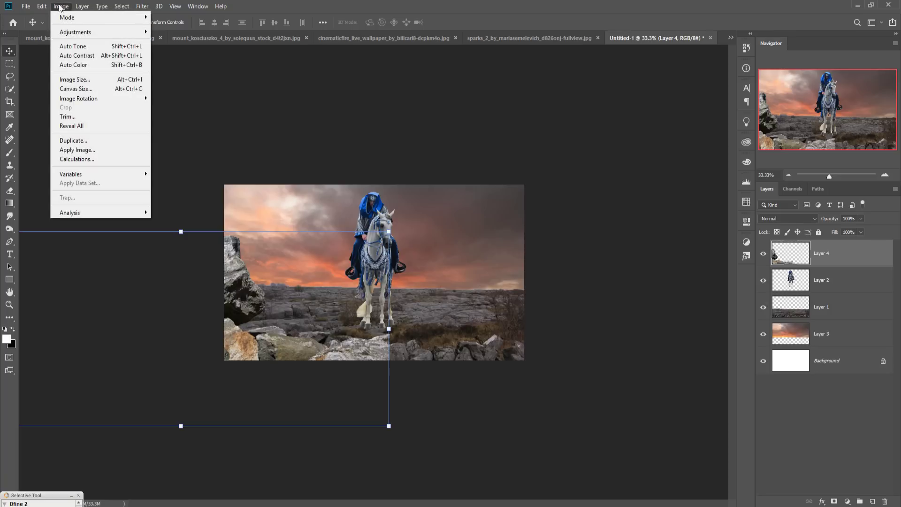
mouse_move(65, 33)
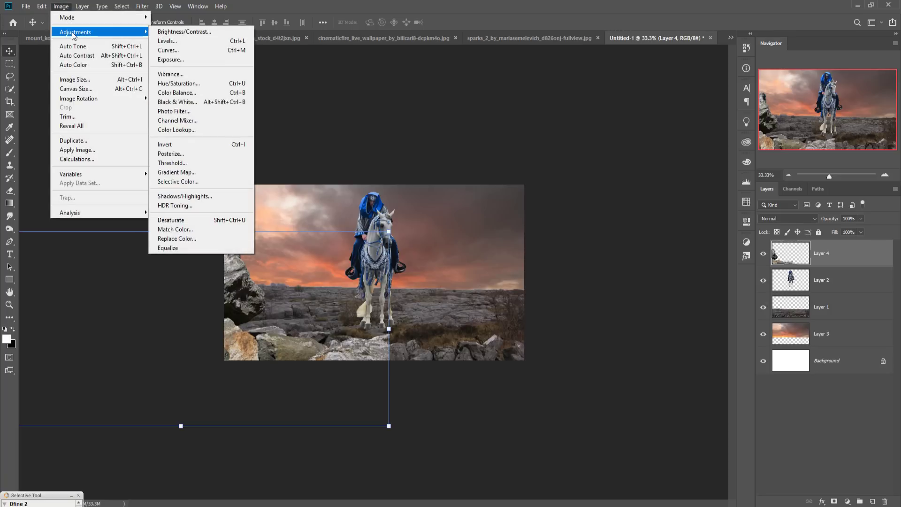
left_click(178, 83)
left_click_drag(613, 302, 607, 305)
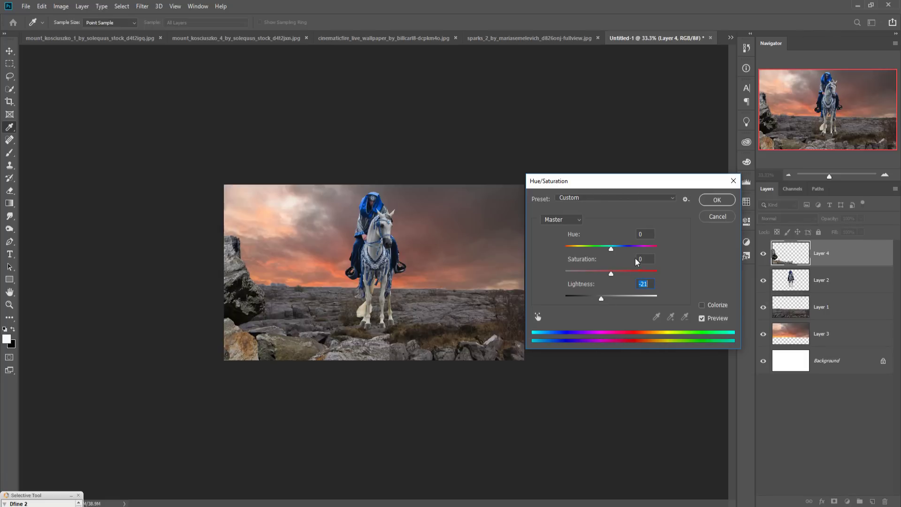
left_click_drag(611, 252, 598, 280)
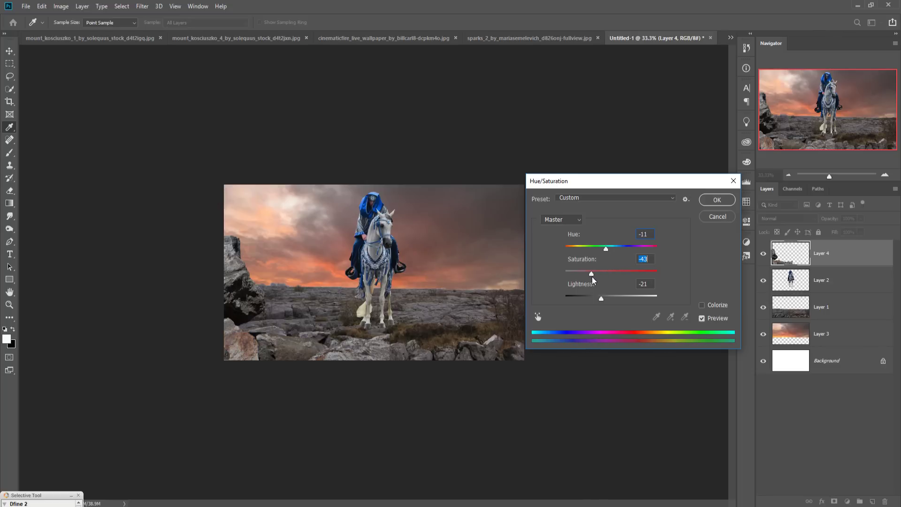
left_click(716, 200)
key("v")
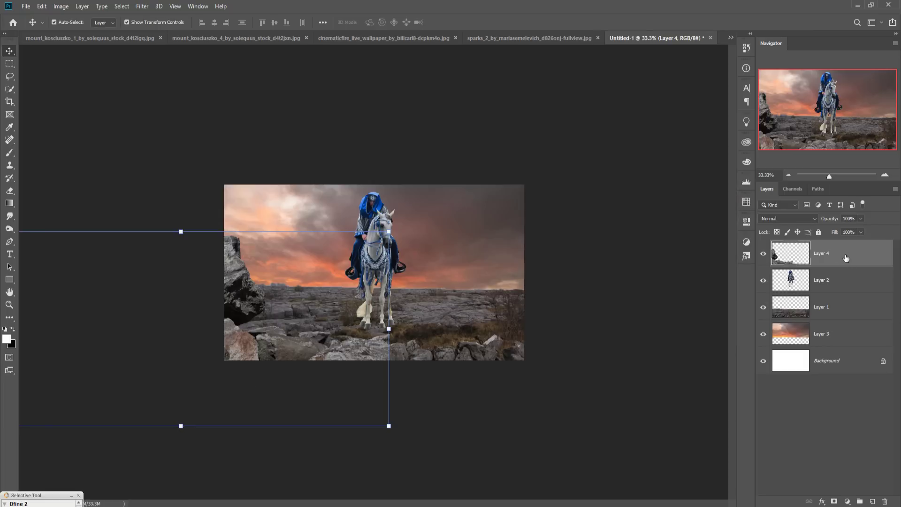
- Select the rounded boulder pile in the mount_kosciuszko_1 image and copy it into the Untitled-1 composite
left_click(54, 39)
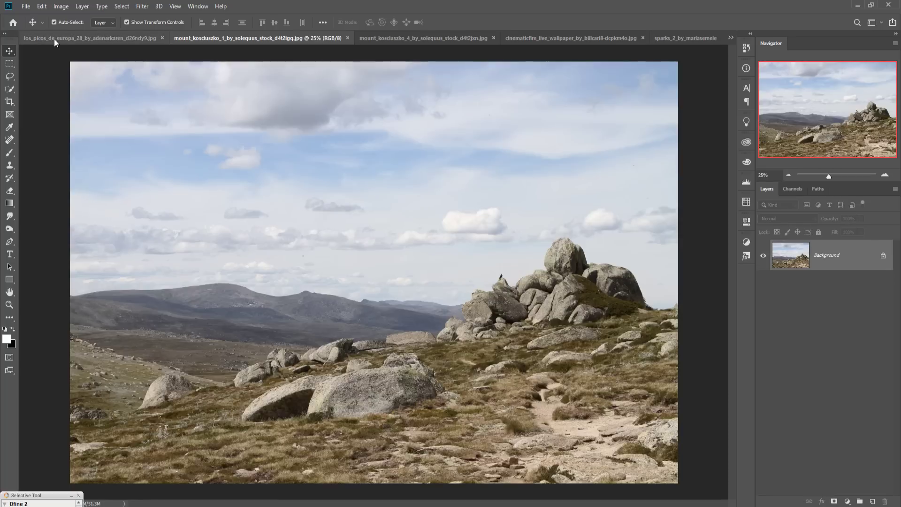
left_click(10, 88)
mouse_move(565, 249)
left_mouse_down()
mouse_move(455, 335)
mouse_move(413, 342)
mouse_move(613, 298)
mouse_move(496, 352)
mouse_move(412, 344)
left_mouse_up()
left_click(9, 50)
left_click_drag(268, 43, 535, 80)
left_click_drag(865, 323, 370, 234)
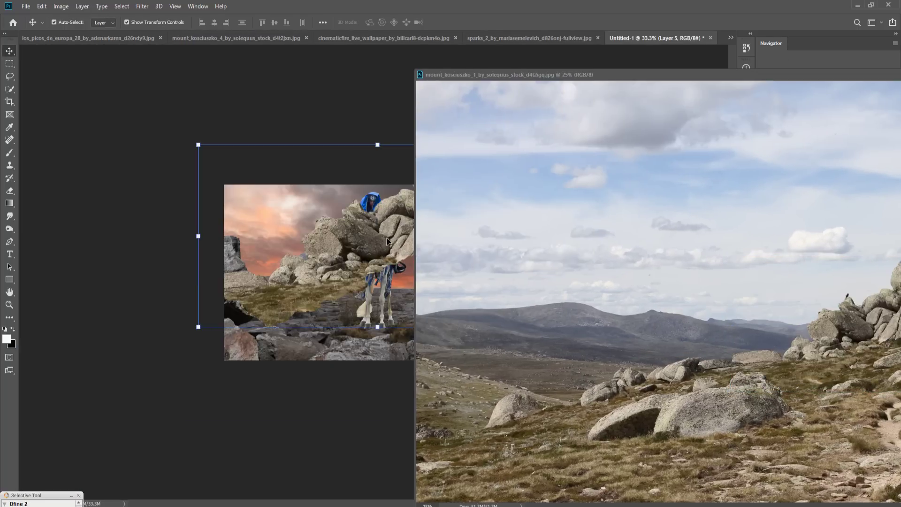
left_click_drag(870, 75, 777, 109)
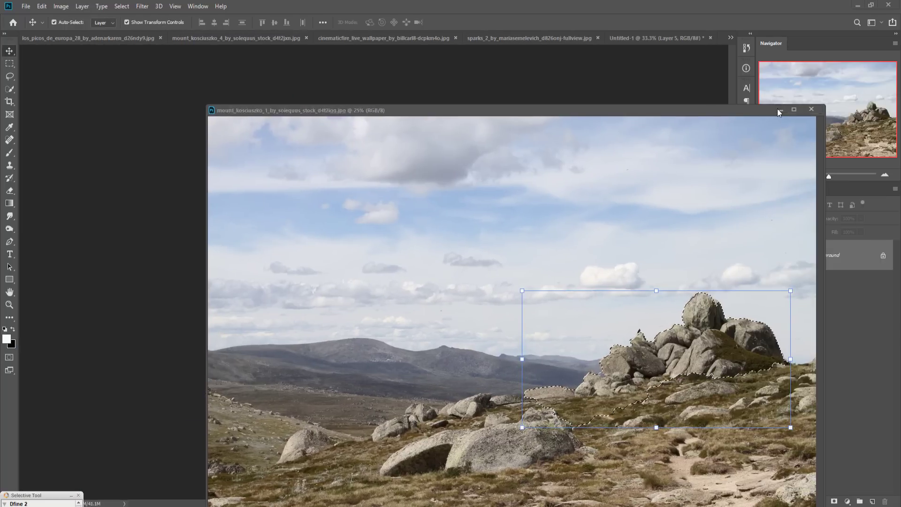
- Scale the boulder pile down on the ground at the rider's right and move its layer below the rider layer
left_click(347, 162)
left_click_drag(202, 148, 404, 250)
left_click_drag(494, 285, 477, 289)
left_click(450, 22)
left_click_drag(848, 315, 848, 330)
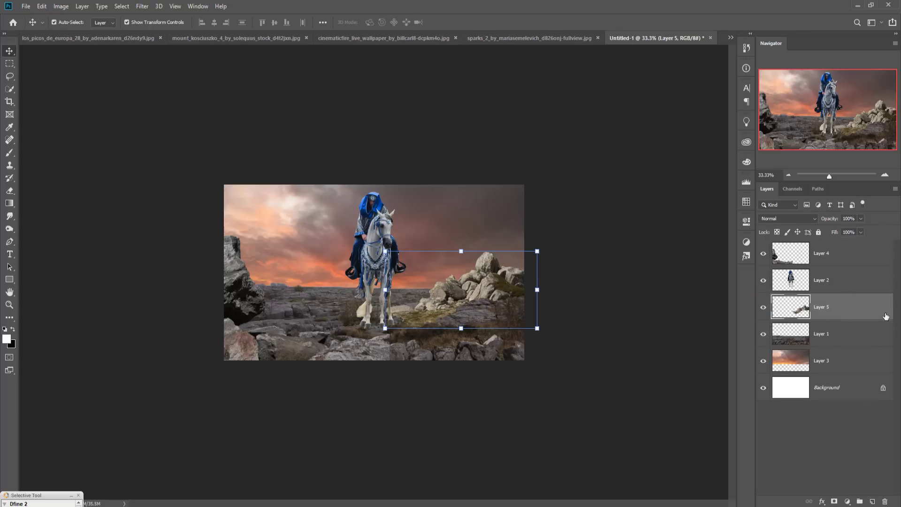
- Add a layer mask to the boulder pile layer
left_click(834, 501)
key("x")
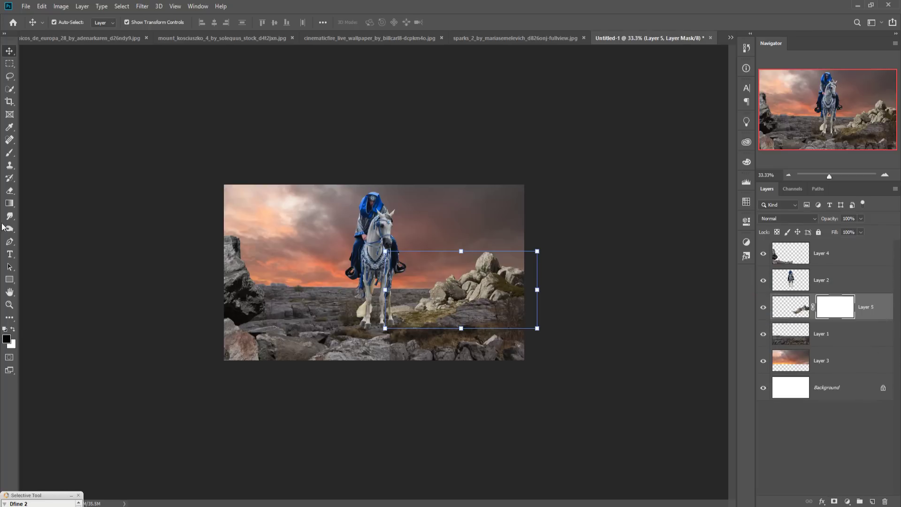
left_click(878, 310)
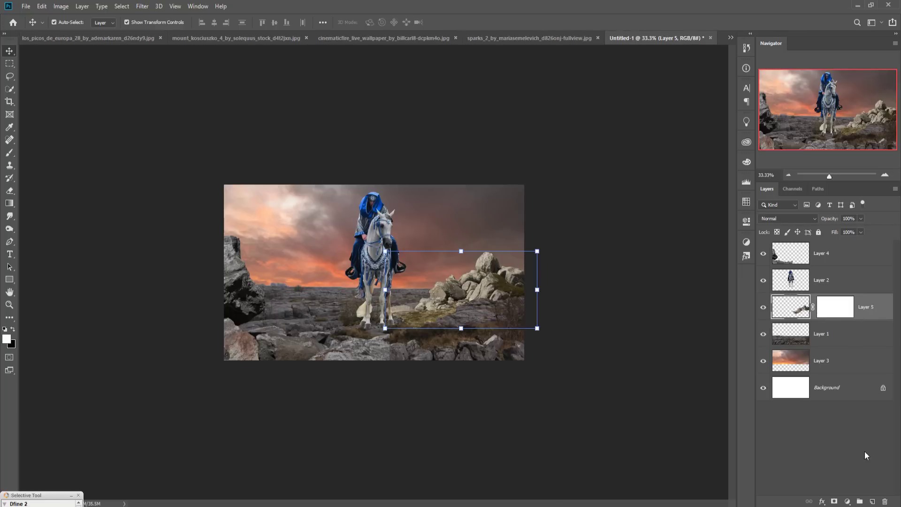
- Clip a Hue/Saturation adjustment to the boulder pile layer with saturation -22 and lightness -15, and adjust its hue slightly
left_click(847, 501)
left_click(852, 401)
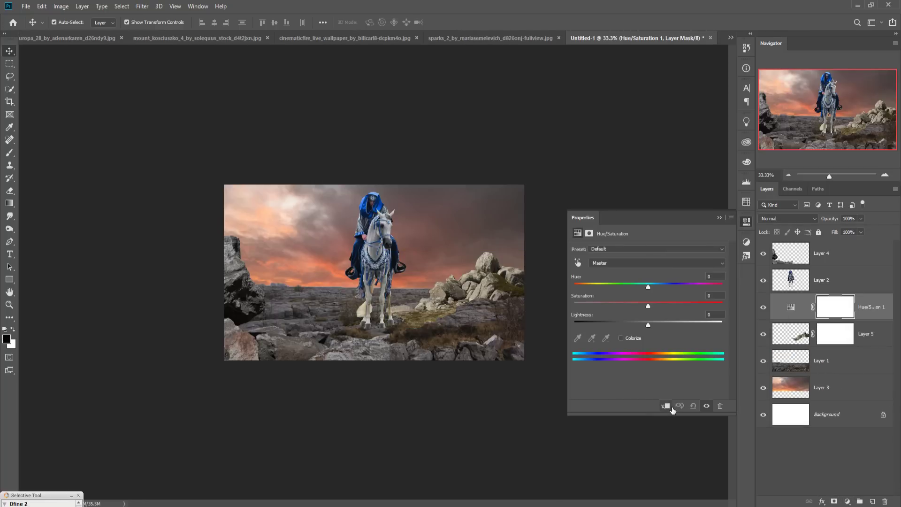
left_click(666, 405)
left_click_drag(646, 325, 637, 329)
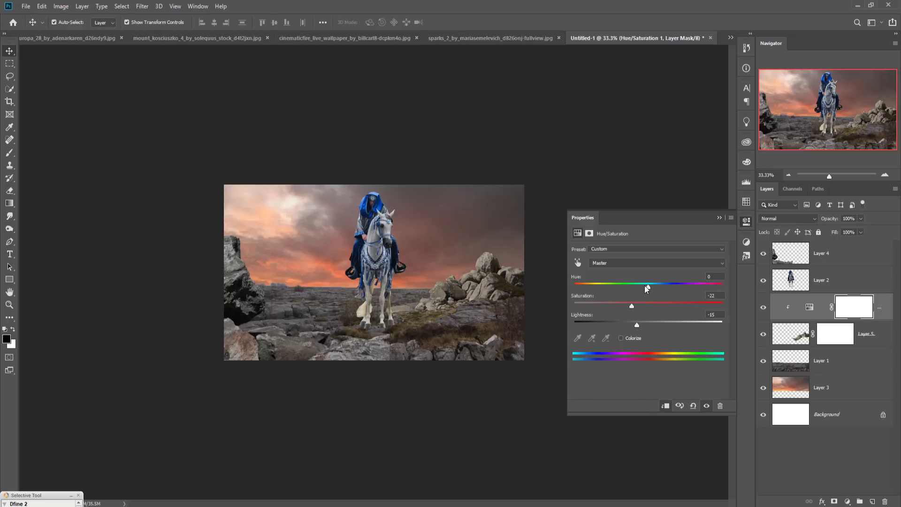
mouse_move(652, 287)
left_mouse_down()
mouse_move(639, 287)
mouse_move(652, 291)
left_mouse_up()
left_click(718, 217)
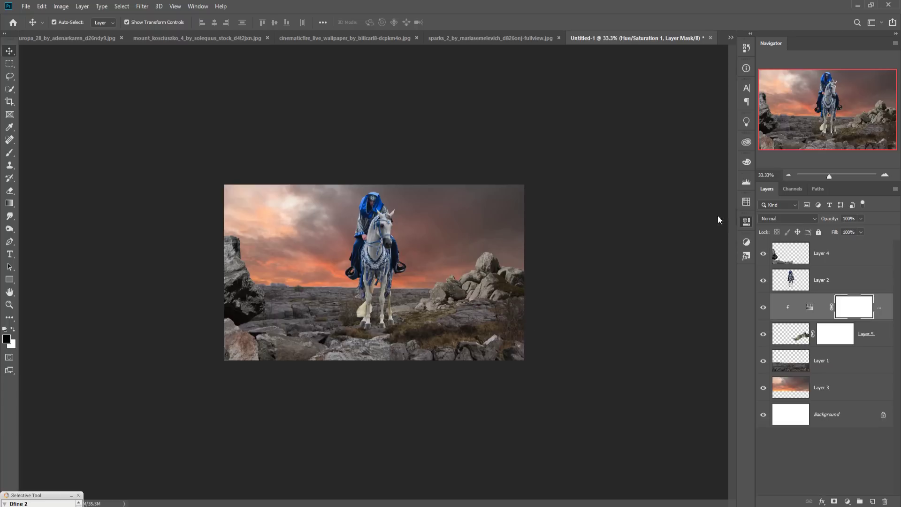
- Paint black on the boulder pile layer's mask with a size 250 soft brush to hide its lower grassy edge
left_click(859, 333)
left_click(9, 153)
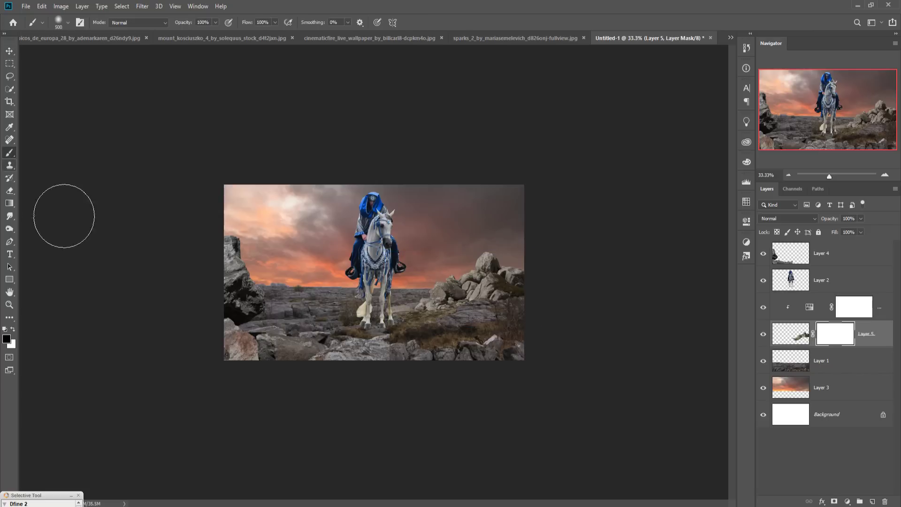
key("bracketleft")
key("bracketleft")
key("bracketleft")
key("bracketleft")
key("bracketleft")
key("bracketleft")
key("bracketright")
key("bracketright")
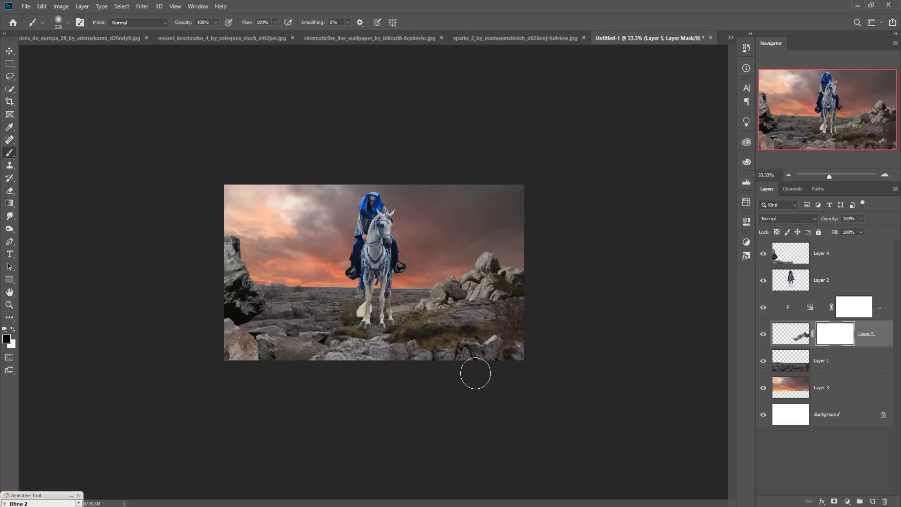
left_click_drag(420, 345, 424, 343)
- Lower the brush opacity to 14% and softly fade the rest of the boulder pile's lower edge on its mask
left_click_drag(214, 25, 179, 44)
left_click(410, 340)
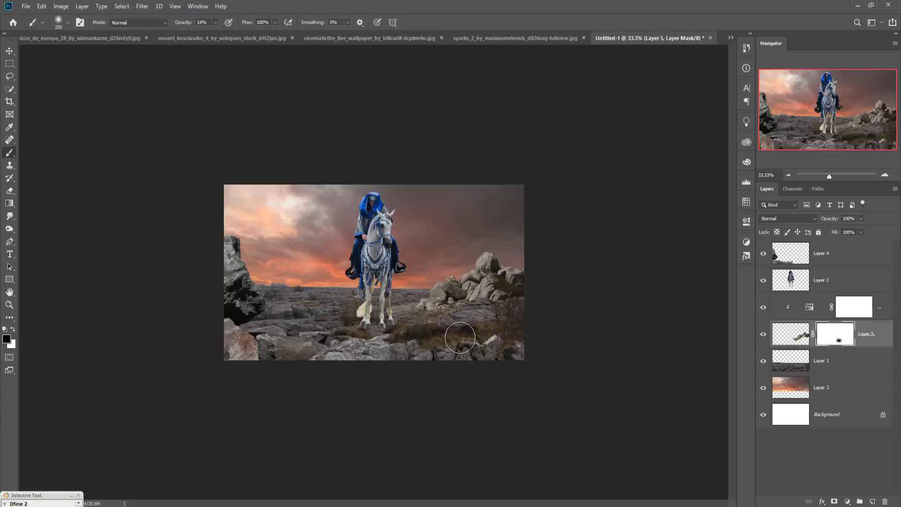
mouse_move(459, 336)
left_mouse_down()
mouse_move(526, 322)
mouse_move(404, 332)
mouse_move(501, 333)
left_mouse_up()
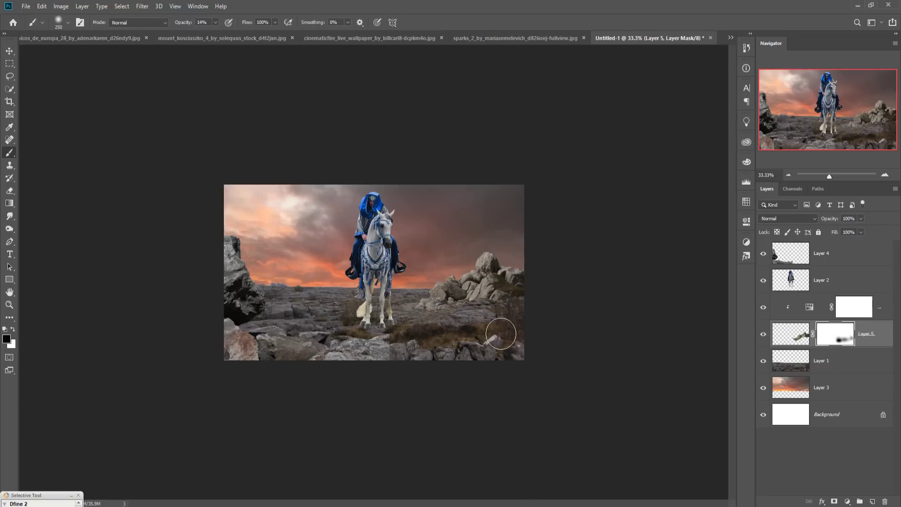
left_click(9, 50)
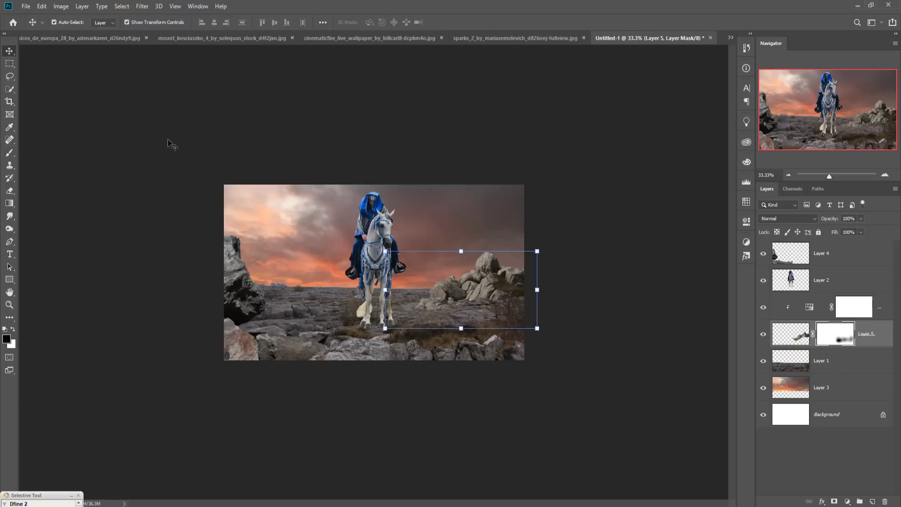
right_click(878, 329)
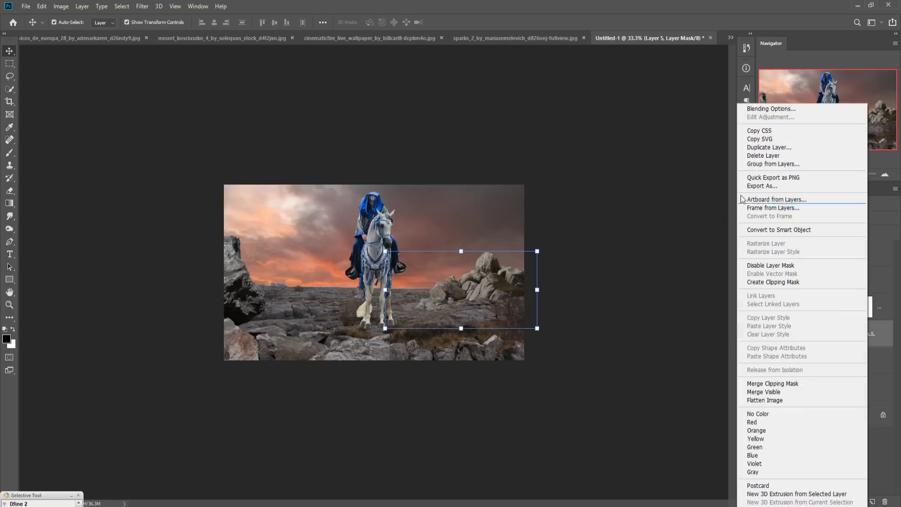
left_click(765, 149)
left_click(525, 146)
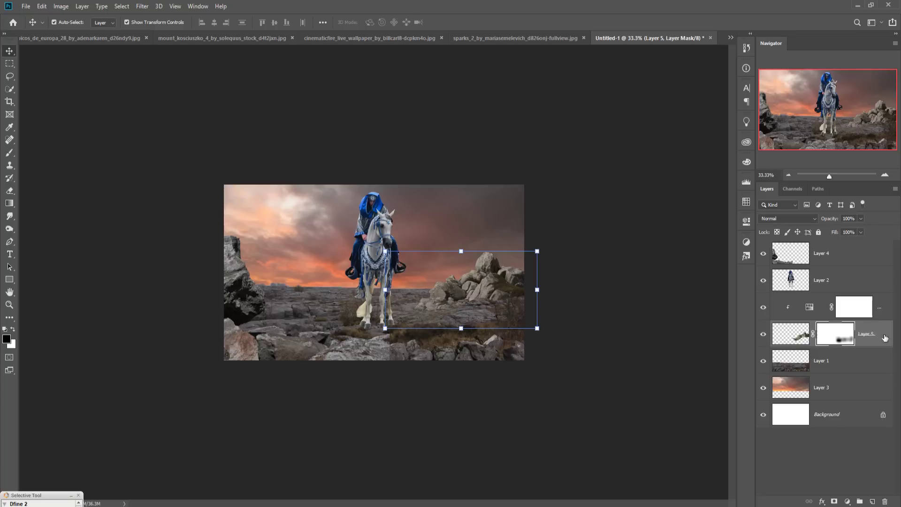
- Merge the Hue/Saturation adjustment and the masked boulder pile layer into one layer
left_click(881, 312)
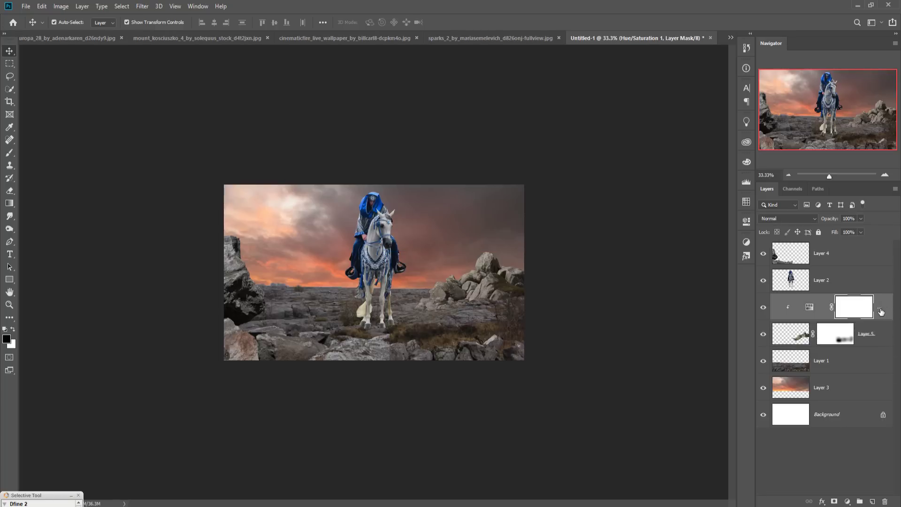
left_click(878, 339, "shift")
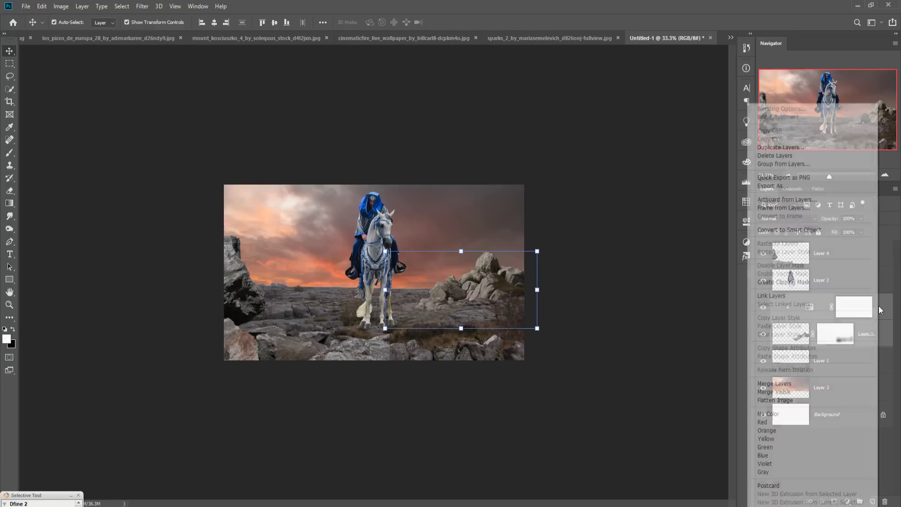
right_click(878, 306)
left_click(794, 282)
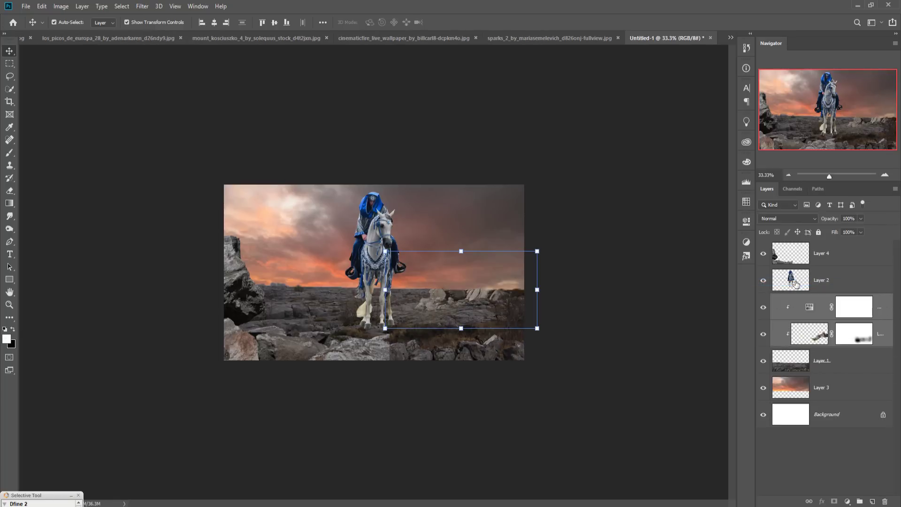
key("ctrl+z")
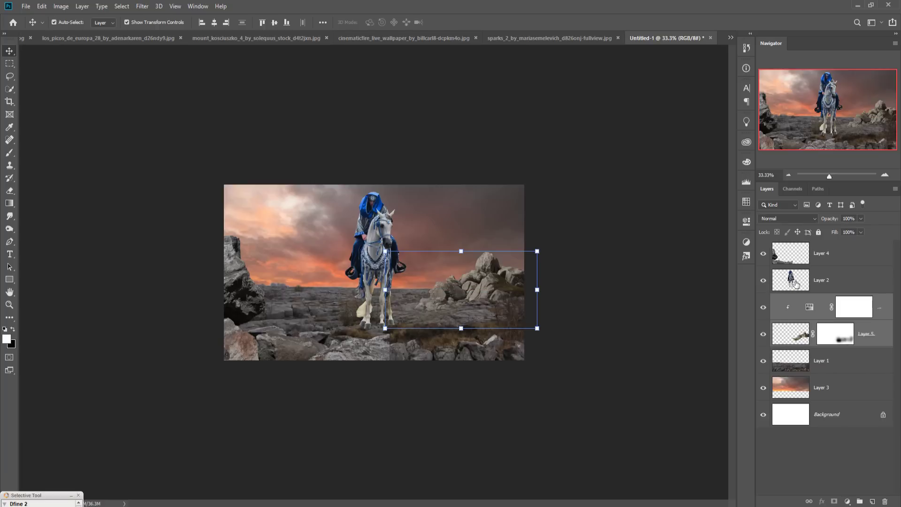
right_click(887, 313)
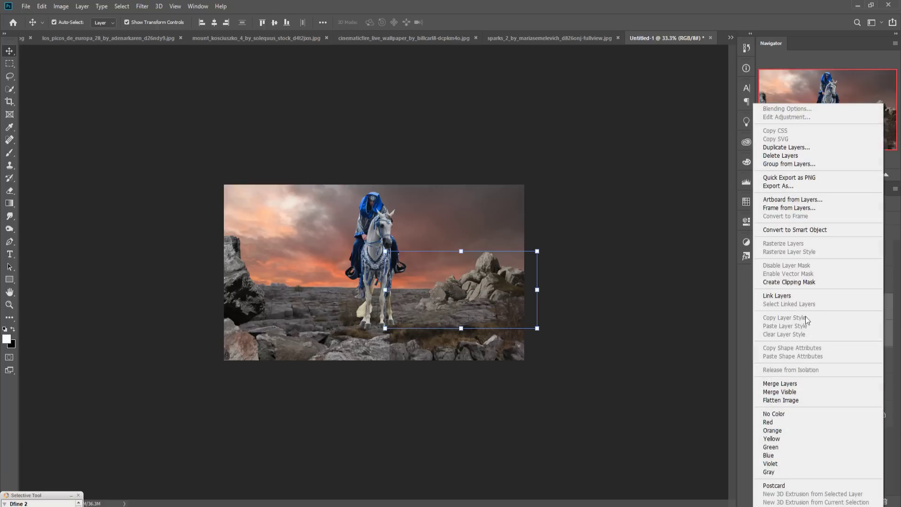
left_click(796, 383)
- Duplicate the merged boulder pile layer, flip the copy horizontally and place it behind the large boulder on the left
right_click(841, 310)
left_click(731, 146)
left_click(526, 145)
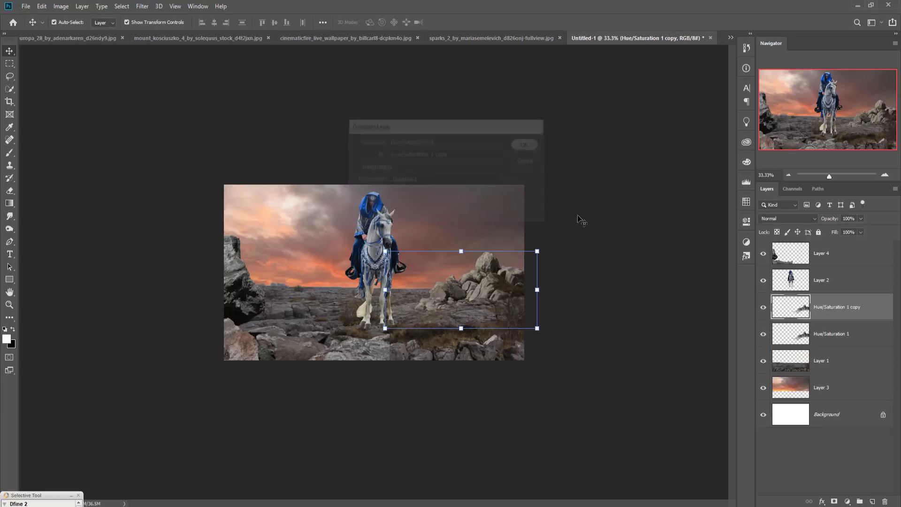
left_click(42, 6)
mouse_move(64, 230)
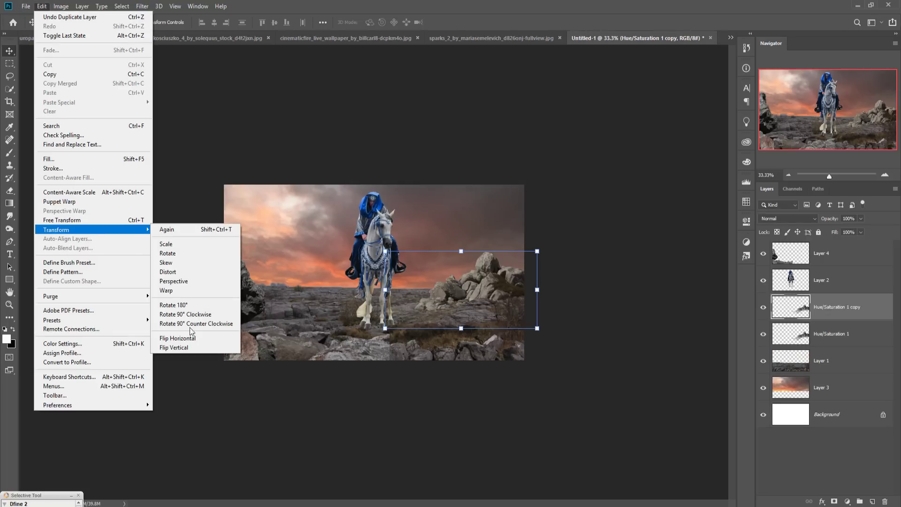
left_click(179, 337)
left_click_drag(428, 291, 293, 296)
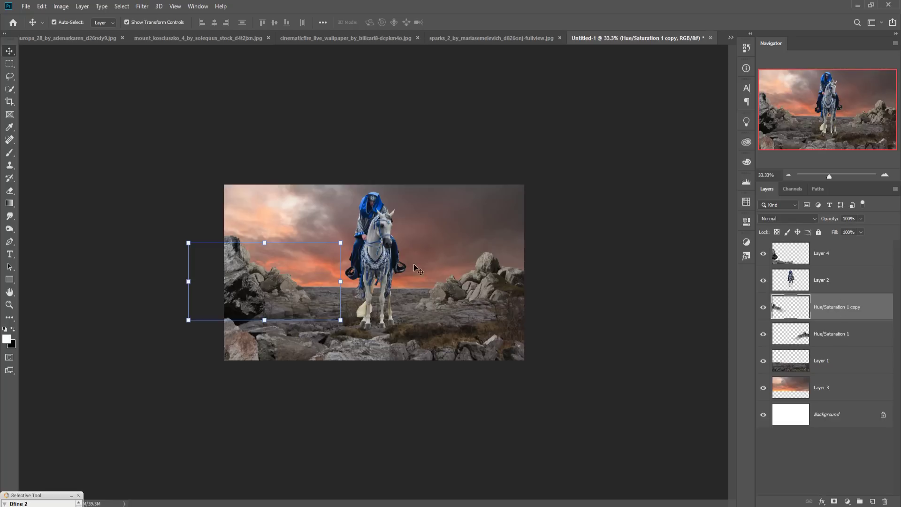
- Select the whole rocky hillside in the mount_kosciuszko image with the Quick Selection tool, leaving out the sky
left_click(55, 38)
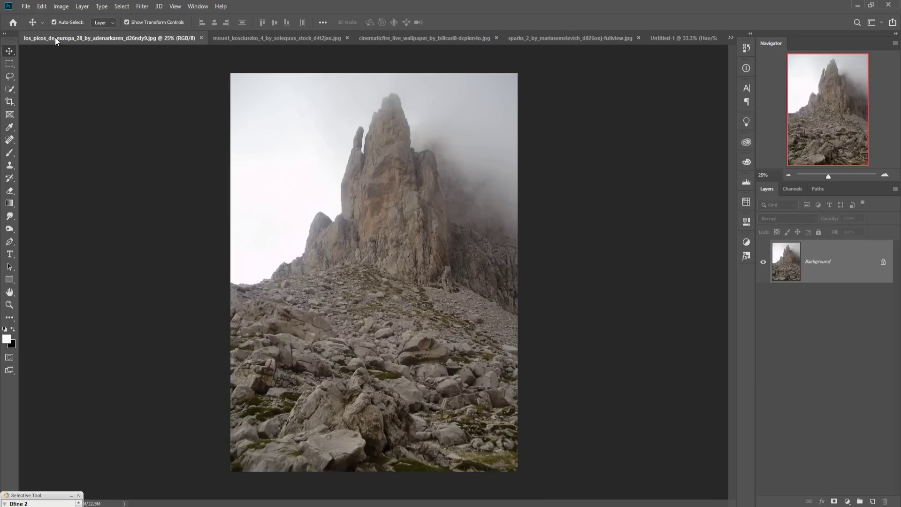
left_click(269, 37)
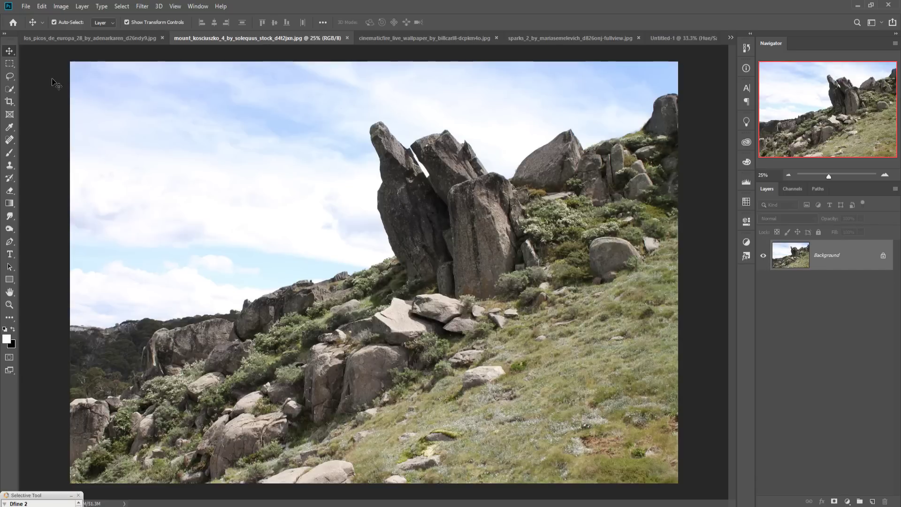
left_click(9, 89)
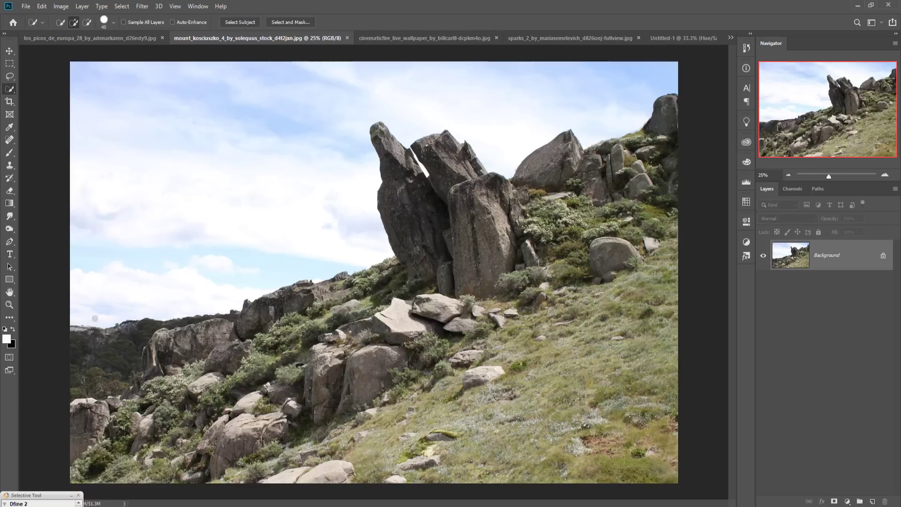
mouse_move(150, 362)
left_mouse_down()
mouse_move(429, 314)
mouse_move(418, 182)
left_mouse_up()
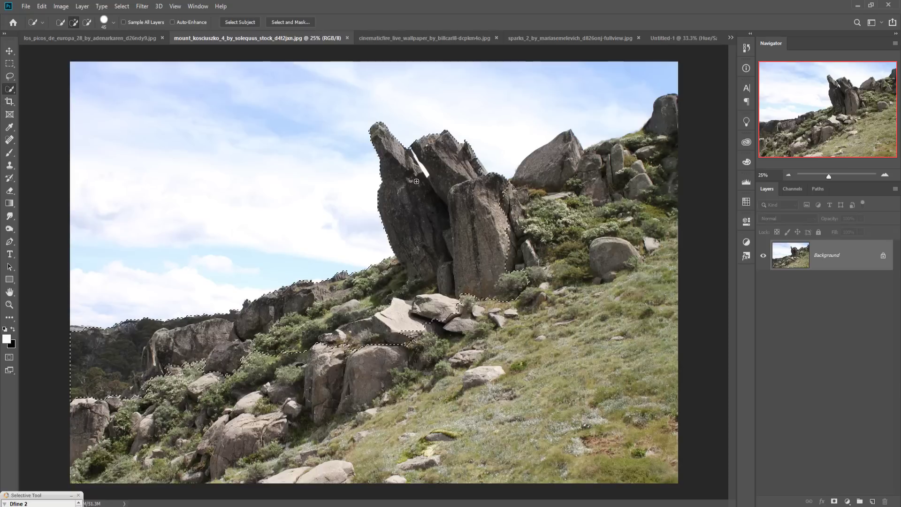
mouse_move(508, 209)
left_mouse_down()
mouse_move(626, 177)
mouse_move(662, 186)
mouse_move(594, 233)
left_mouse_up()
mouse_move(586, 369)
left_mouse_down()
mouse_move(422, 446)
mouse_move(453, 394)
mouse_move(286, 359)
mouse_move(269, 389)
mouse_move(160, 416)
left_mouse_up()
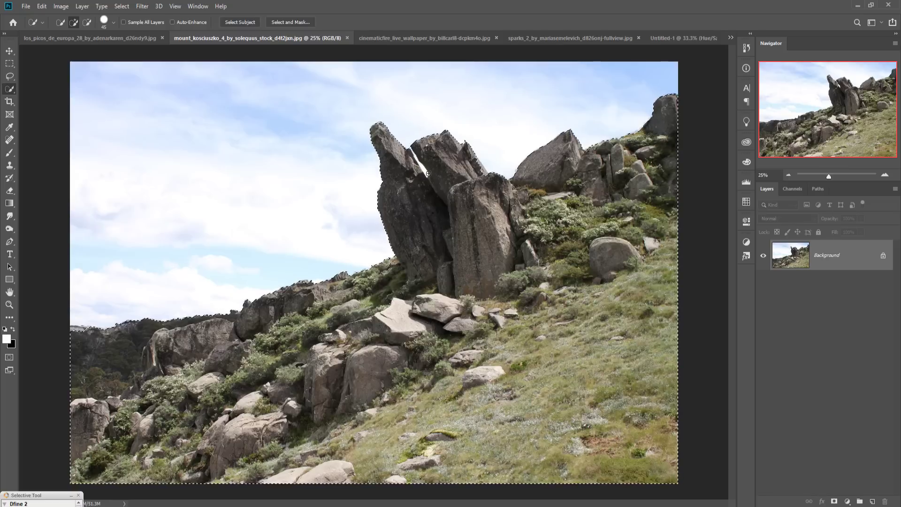
left_click(86, 22)
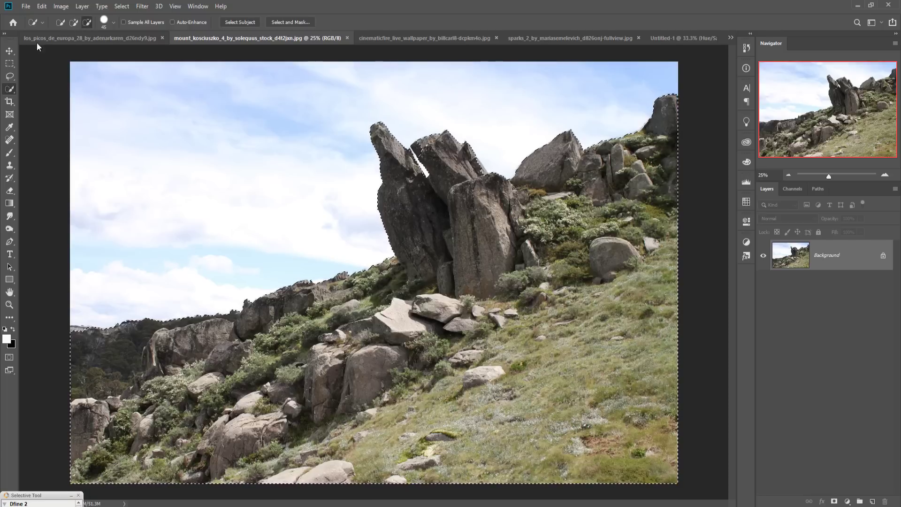
- Copy the selected hillside into the Untitled-1 composite as a layer behind the horse rider
left_click(8, 50)
left_click_drag(246, 36, 575, 63)
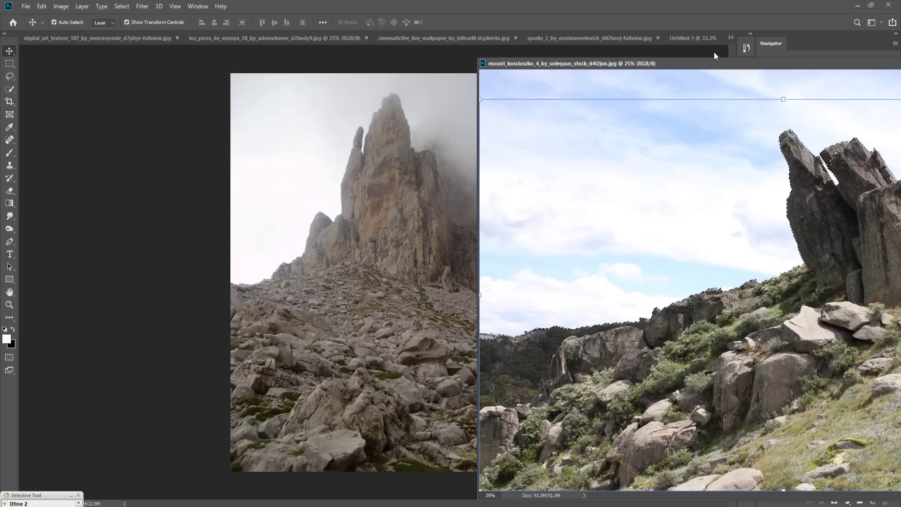
left_click(686, 39)
left_click_drag(638, 302, 363, 251)
left_click_drag(516, 63, 128, 160)
left_click(690, 157)
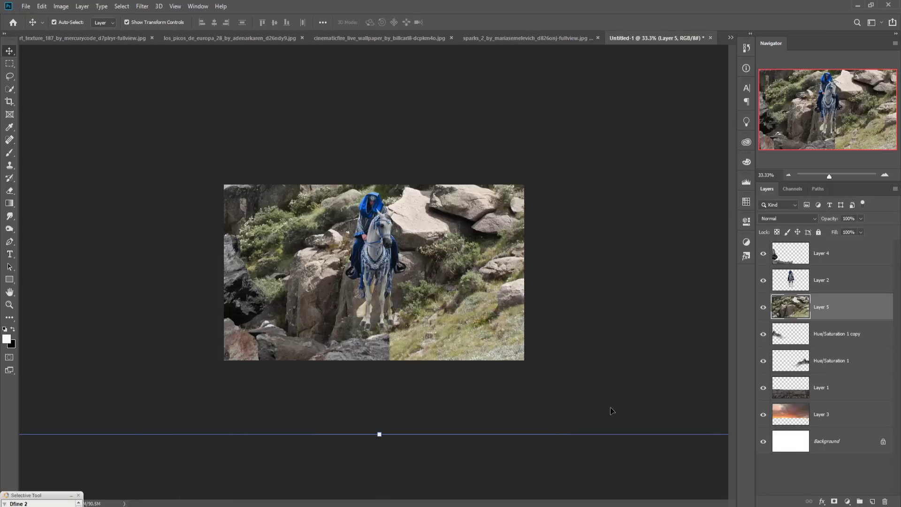
- Scale the hillside layer down to fit within the canvas width, ending with a 29.90% transform
left_click_drag(379, 434, 379, 155)
left_click_drag(388, 116, 399, 336)
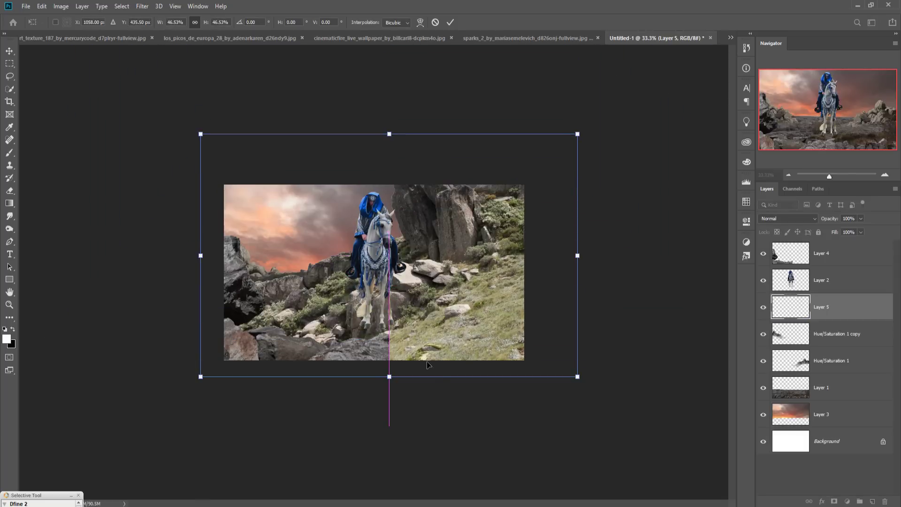
left_click_drag(395, 382, 395, 295)
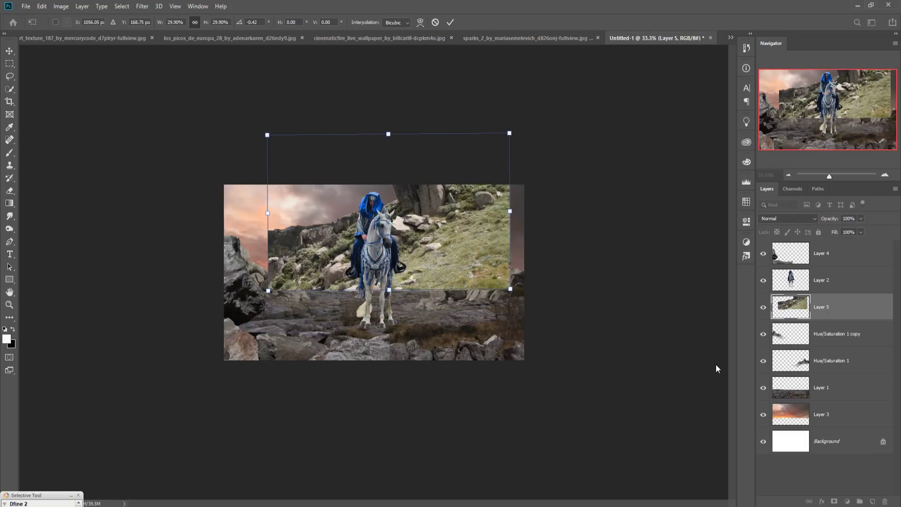
key("ctrl+plus")
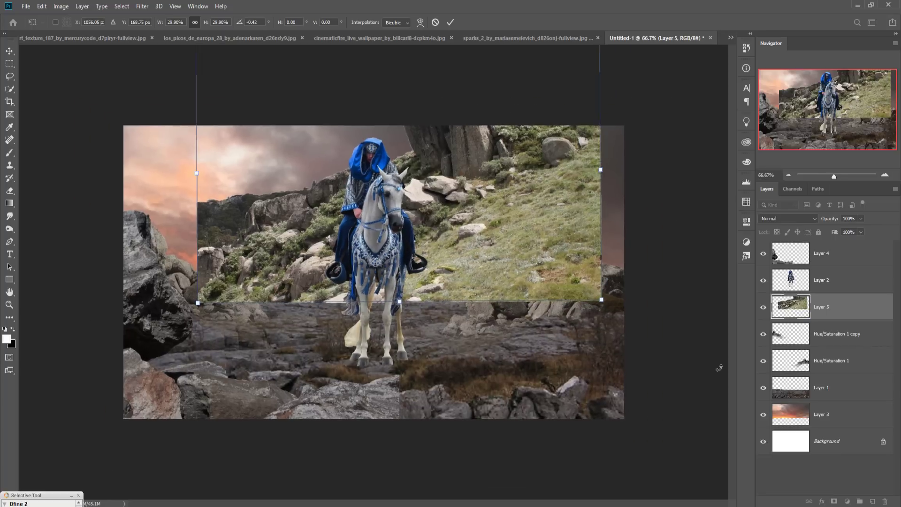
key("ctrl+plus")
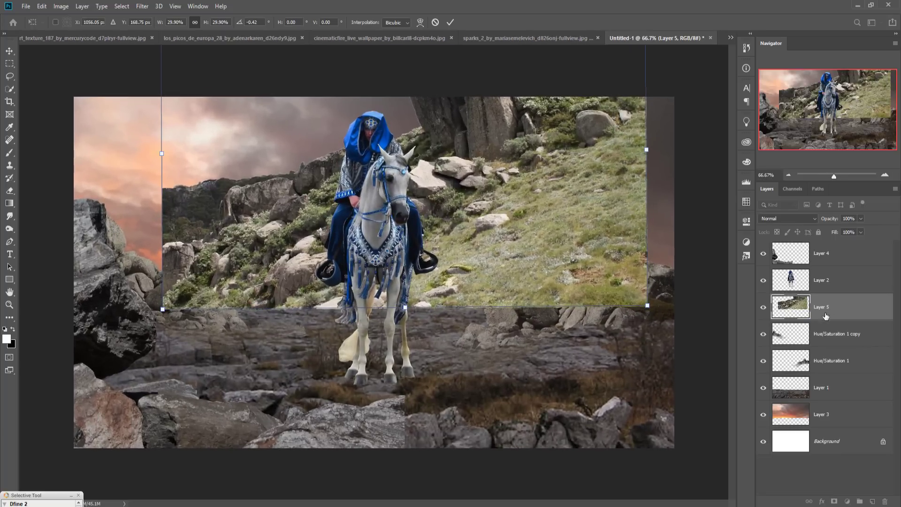
key("Return")
- Move the hillside layer beneath the rocky ground layer and scale it to 58.04%, its standing rocks rising beside the right-hand boulder pile
key("ctrl+bracketleft")
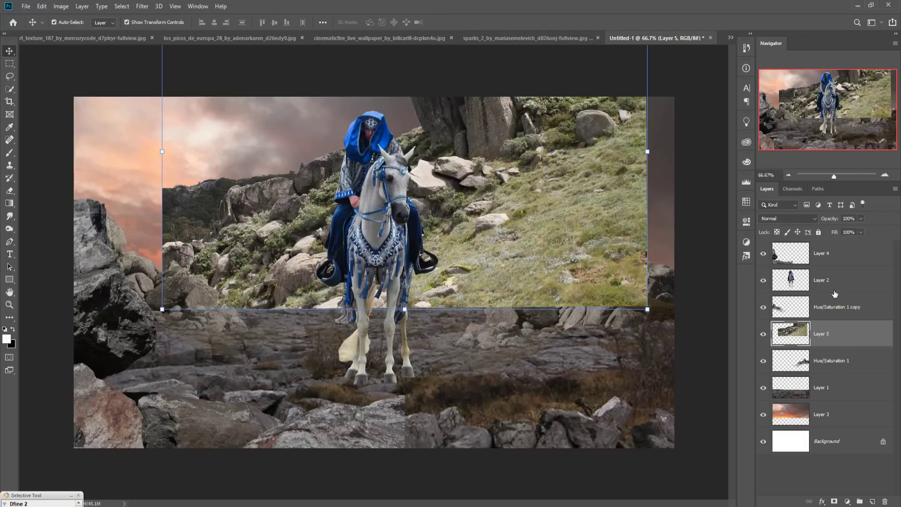
left_click_drag(827, 335, 828, 398)
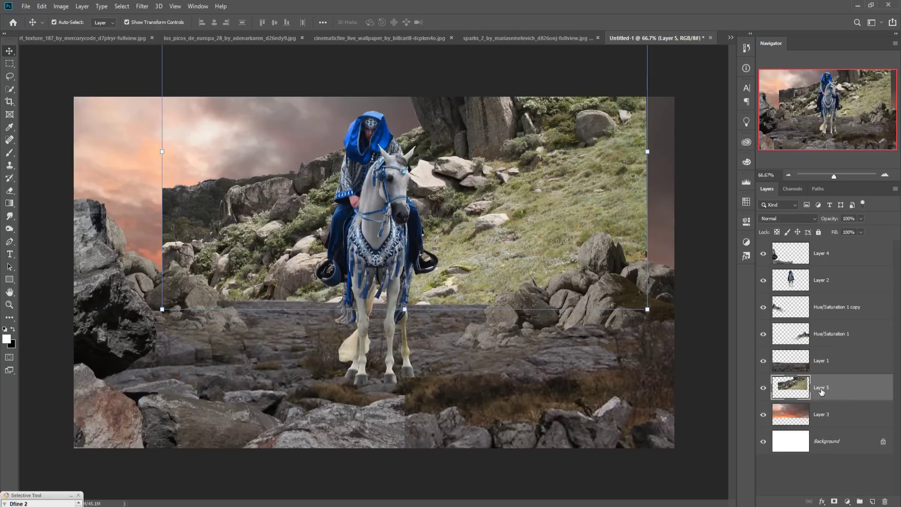
left_click_drag(575, 174, 581, 302)
left_click_drag(654, 133, 574, 278)
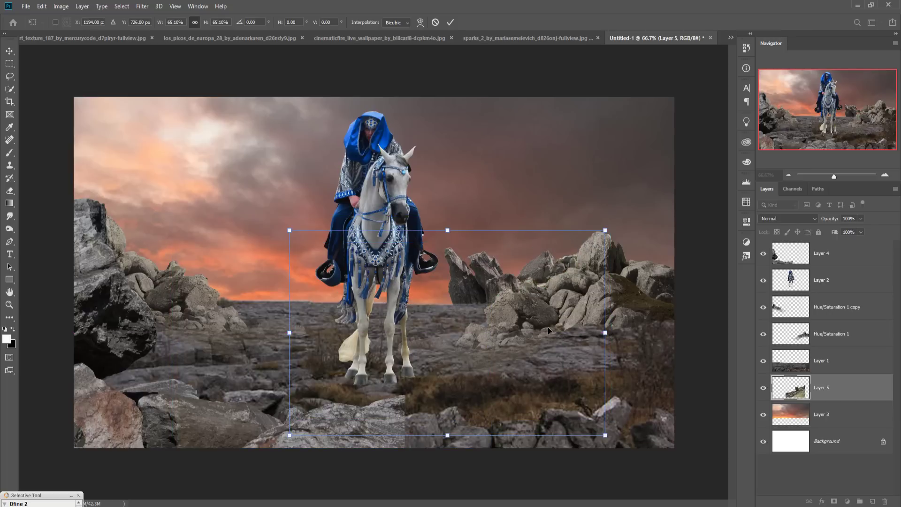
left_click_drag(610, 442, 576, 420)
left_click_drag(531, 262, 550, 268)
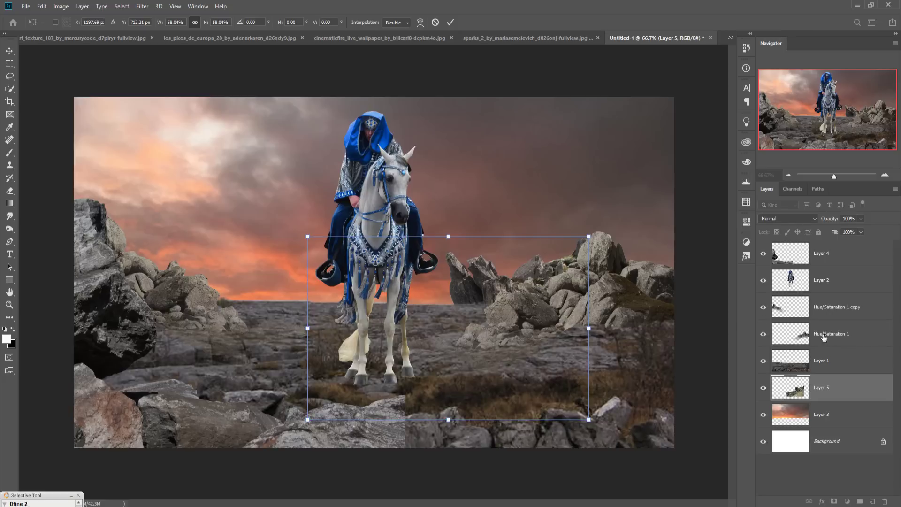
key("Return")
- Duplicate the hillside layer, rotate the copy 43.30° and place its standing rocks on the horizon beside the left boulder pile
right_click(840, 395)
left_click(738, 147)
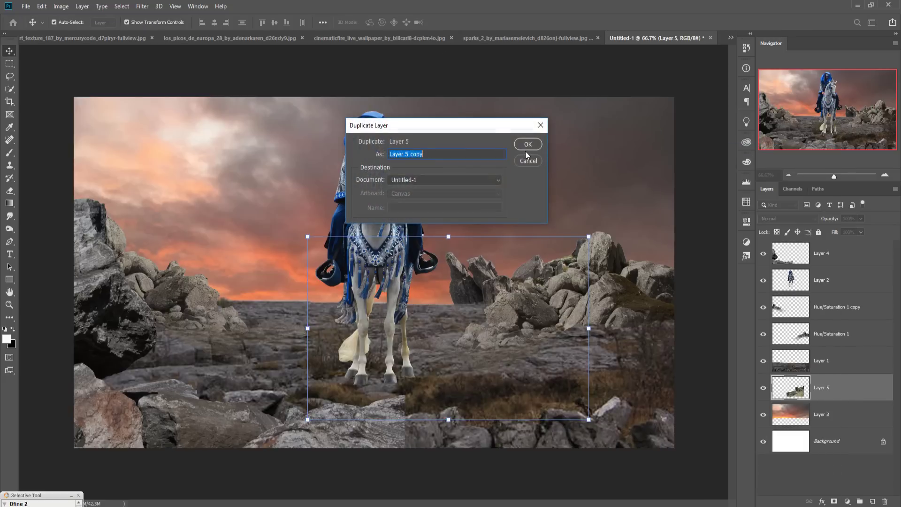
left_click(526, 148)
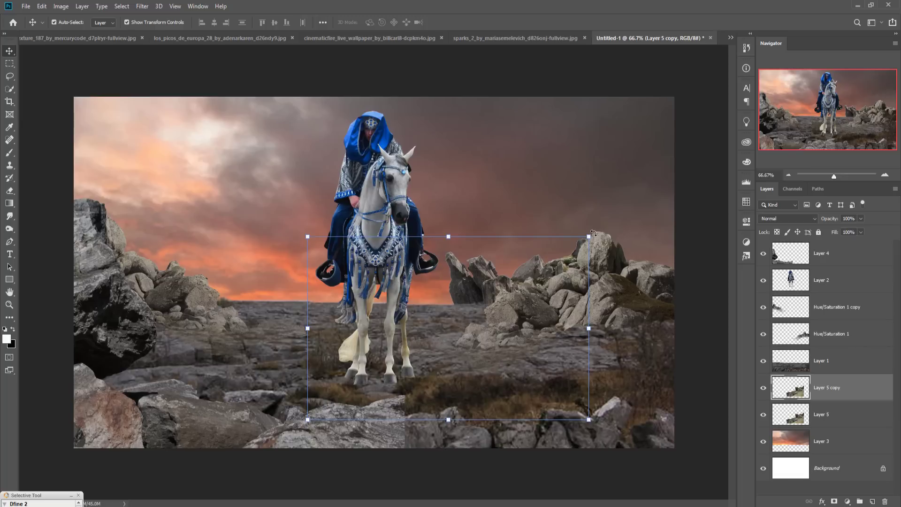
left_click_drag(596, 232, 620, 356)
left_click_drag(493, 288, 272, 281)
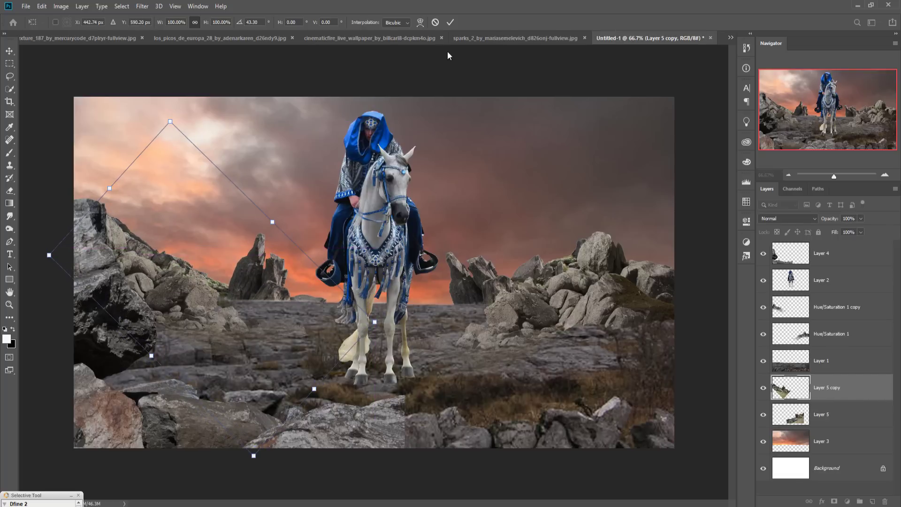
left_click(450, 22)
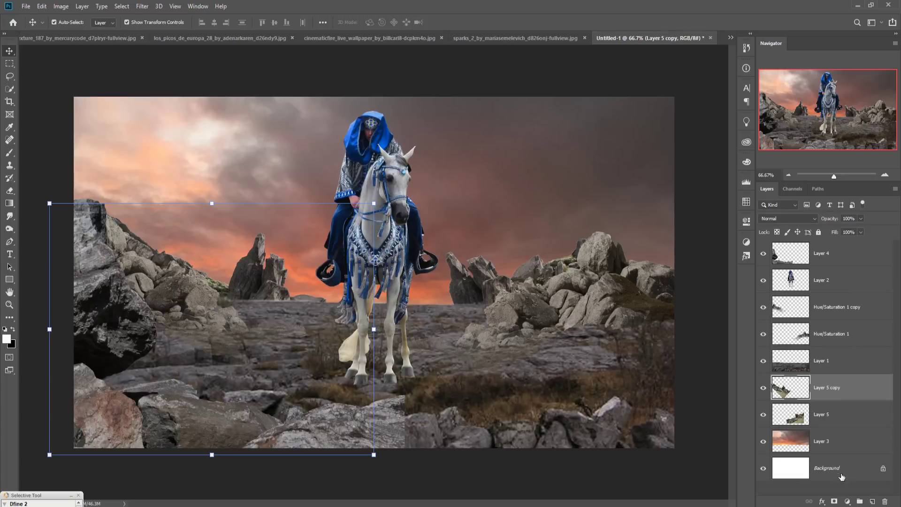
- Add a mask to the hillside copy and paint black at 100% opacity to hide its slope behind the left boulders
left_click(833, 501)
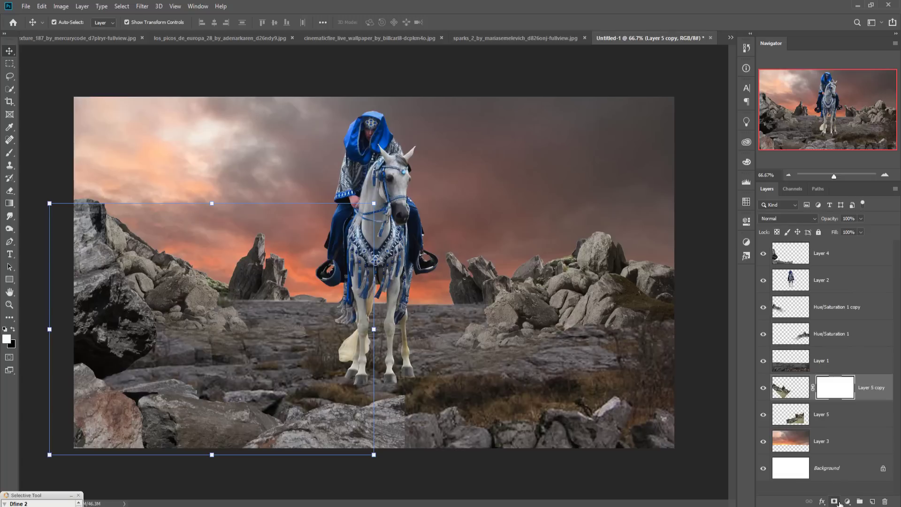
left_click(8, 152)
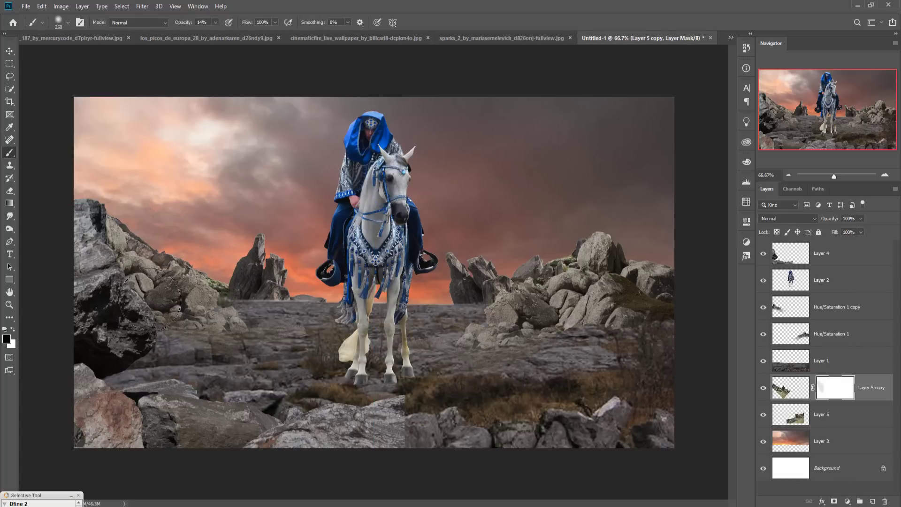
left_click(215, 22)
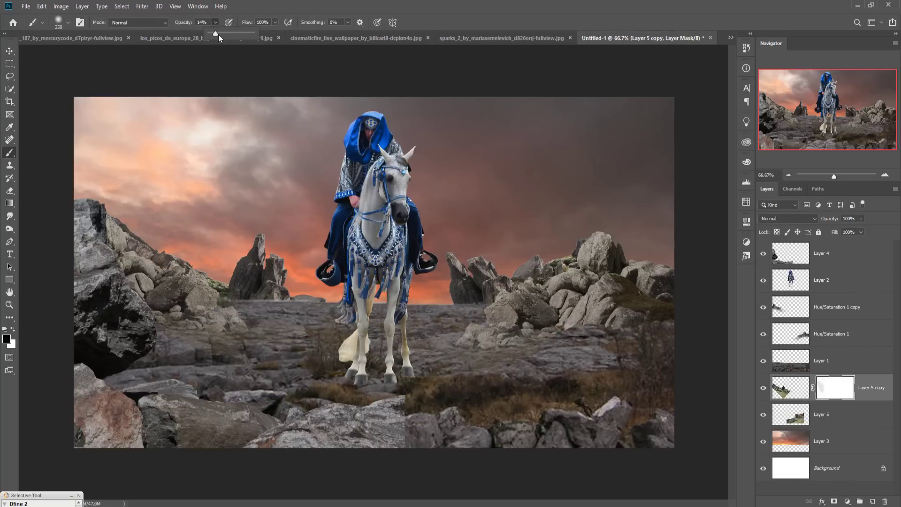
left_click(192, 262)
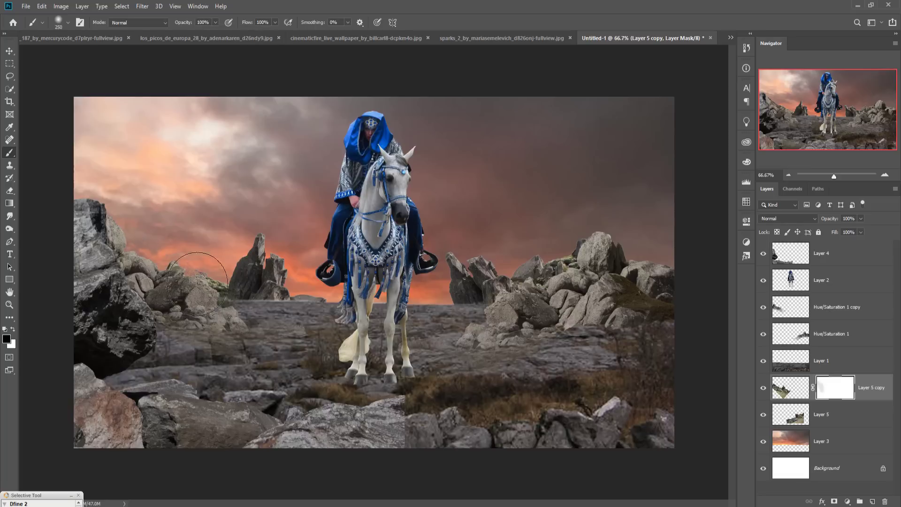
mouse_move(212, 298)
left_mouse_down()
mouse_move(213, 262)
mouse_move(218, 291)
left_mouse_up()
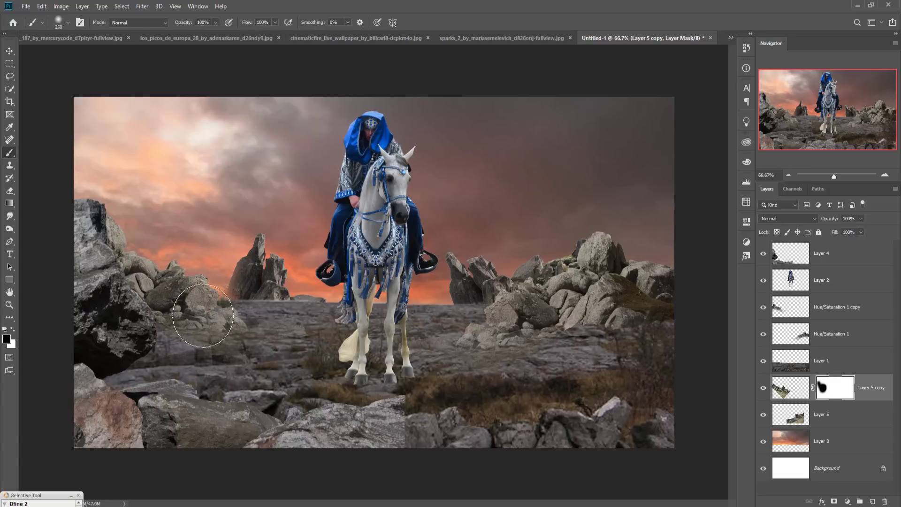
- Scale the horse rider layer to 89.96% and shift it slightly left and down on the rocky ground
left_click(8, 52)
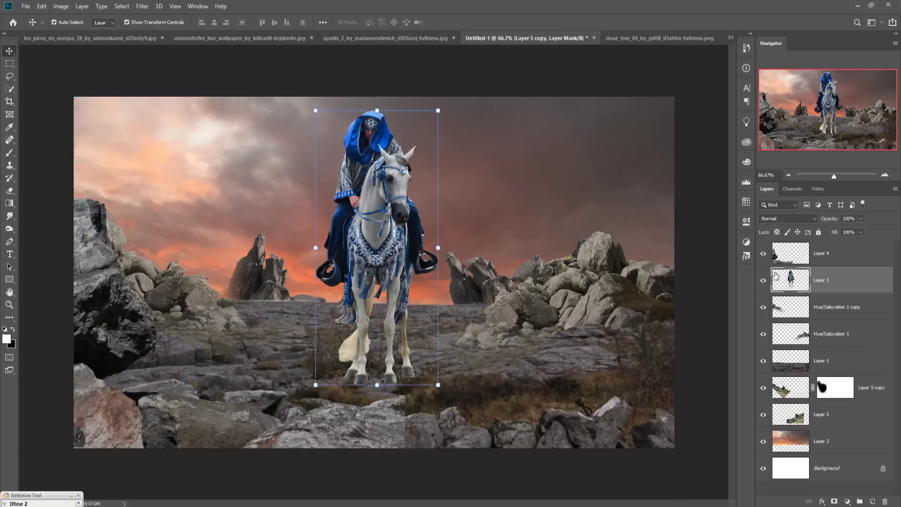
left_click(781, 272)
left_click_drag(443, 113, 425, 138)
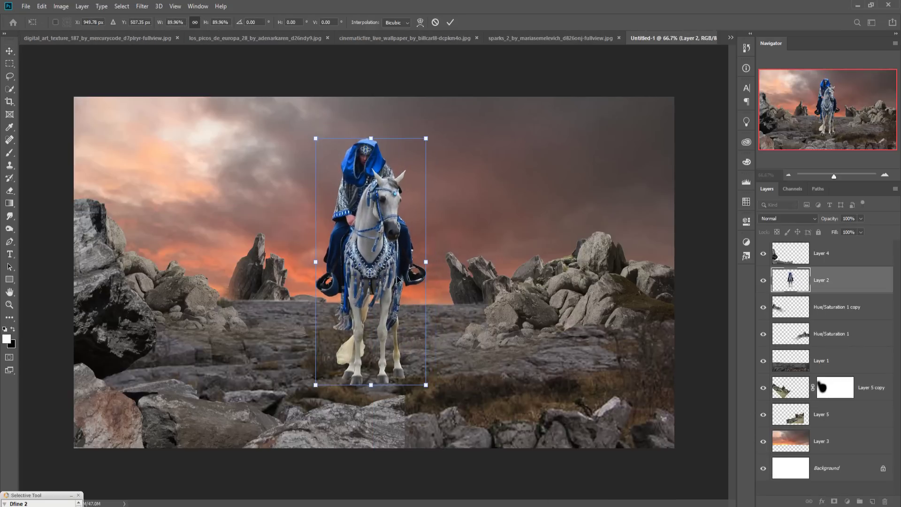
left_click_drag(365, 292, 362, 296)
left_click(450, 22)
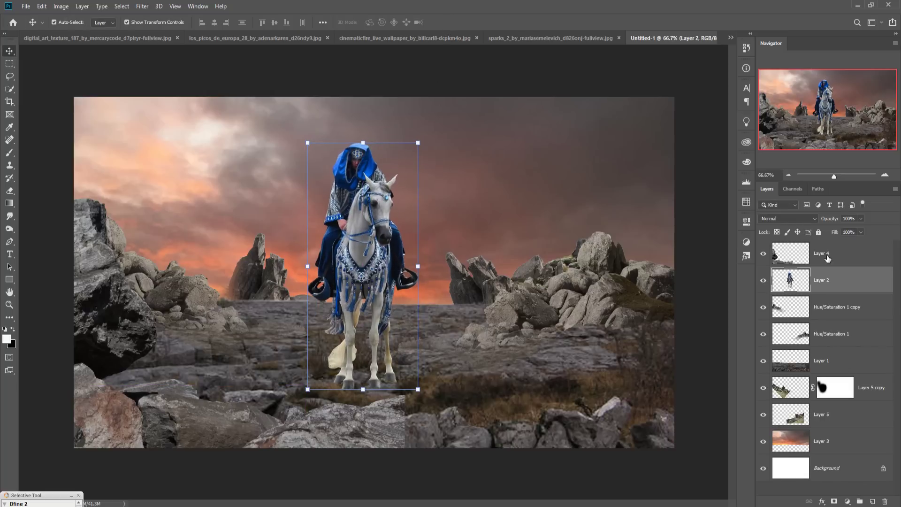
- Add a mask to Layer 4 and paint black at 15% opacity to blend the foreground rocks' hard right edge
left_click(828, 258)
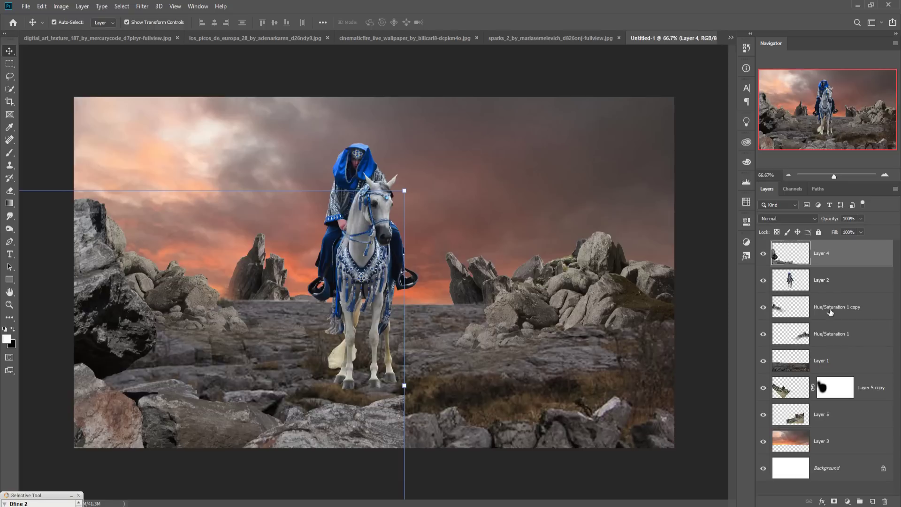
left_click(834, 501)
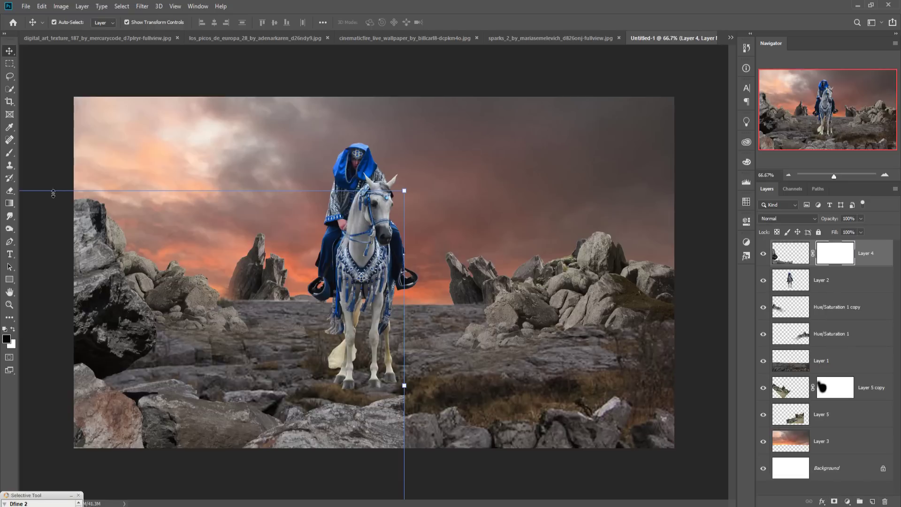
left_click(10, 153)
left_click(215, 24)
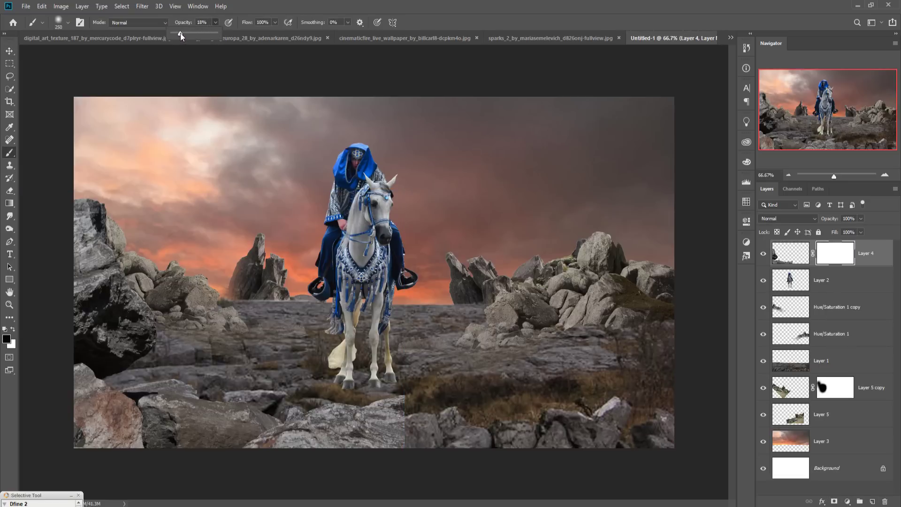
mouse_move(384, 408)
left_mouse_down()
mouse_move(442, 446)
mouse_move(434, 458)
mouse_move(457, 426)
mouse_move(432, 438)
mouse_move(452, 450)
mouse_move(422, 419)
mouse_move(446, 463)
mouse_move(454, 428)
left_mouse_up()
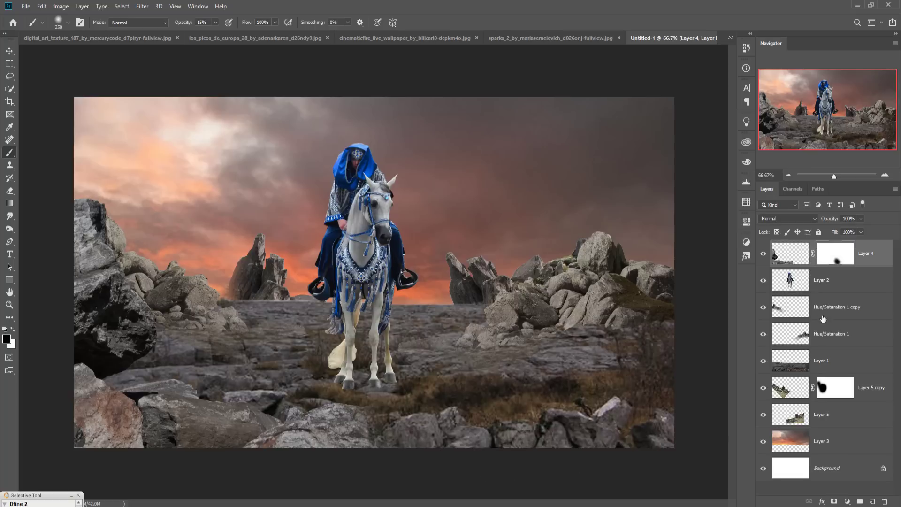
- Create a new layer below the horse rider and paint a soft black shadow spot at 100% opacity between the horse's legs
left_click(831, 304)
key("x")
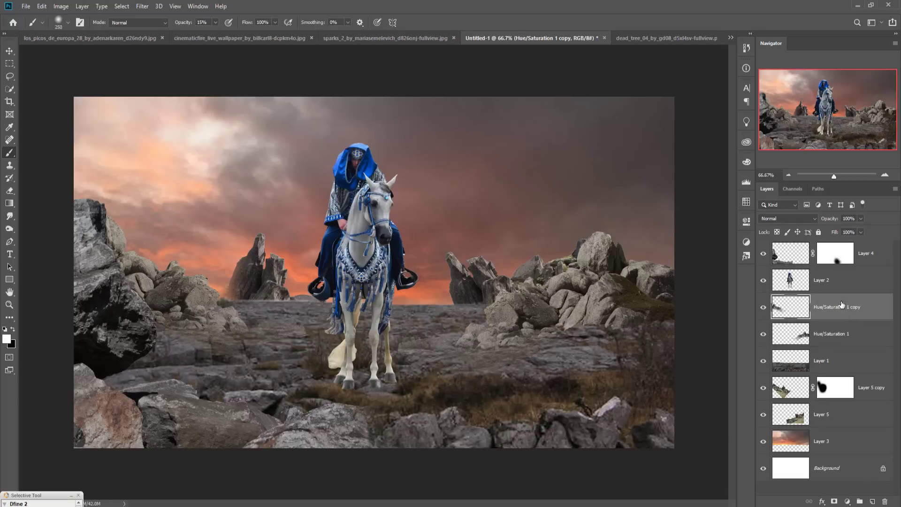
left_click(871, 501)
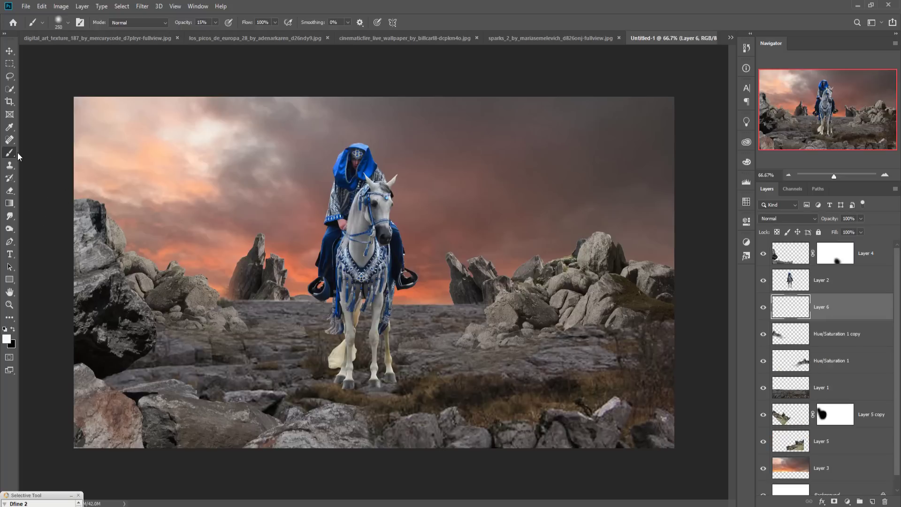
left_click(13, 329)
left_click(214, 22)
left_click_drag(215, 33, 252, 33)
left_click(367, 350)
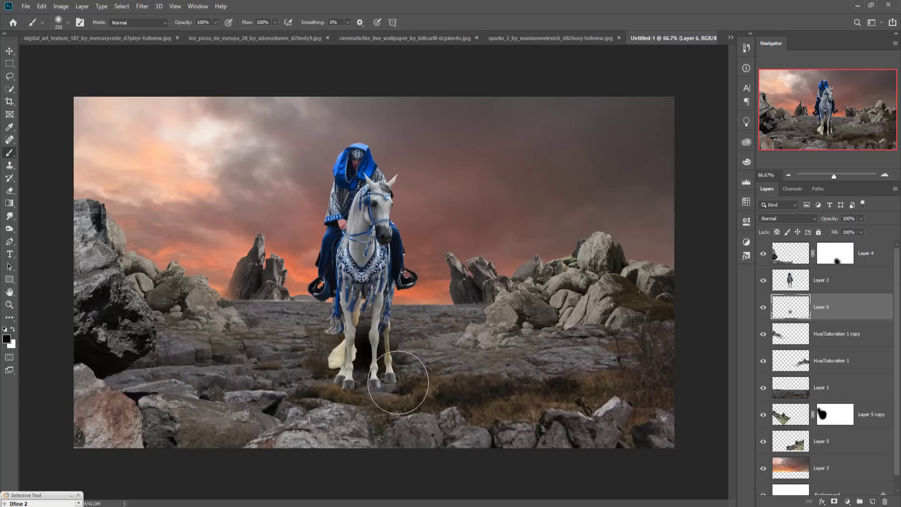
- Stretch the shadow spot to 287.32% width and 31.30% height, laying it flat on the ground just under the horse's hooves
left_click(9, 51)
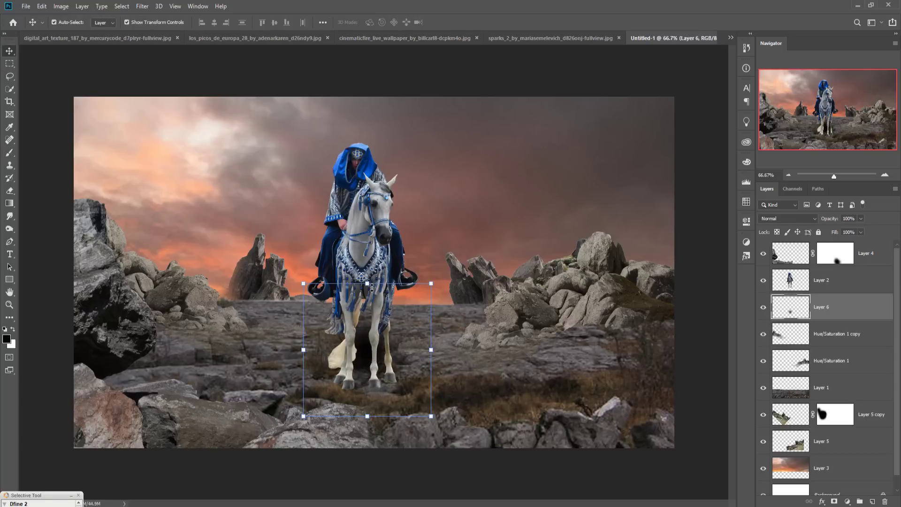
left_click_drag(371, 288, 369, 377)
left_click_drag(430, 395, 389, 396)
left_click_drag(482, 391, 554, 392)
left_click_drag(240, 390, 180, 389)
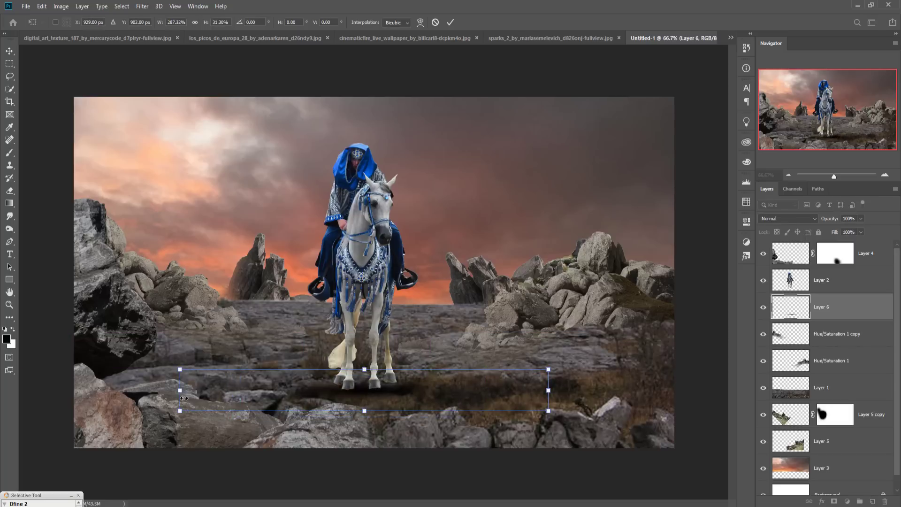
key("Up")
key("Up")
key("Up")
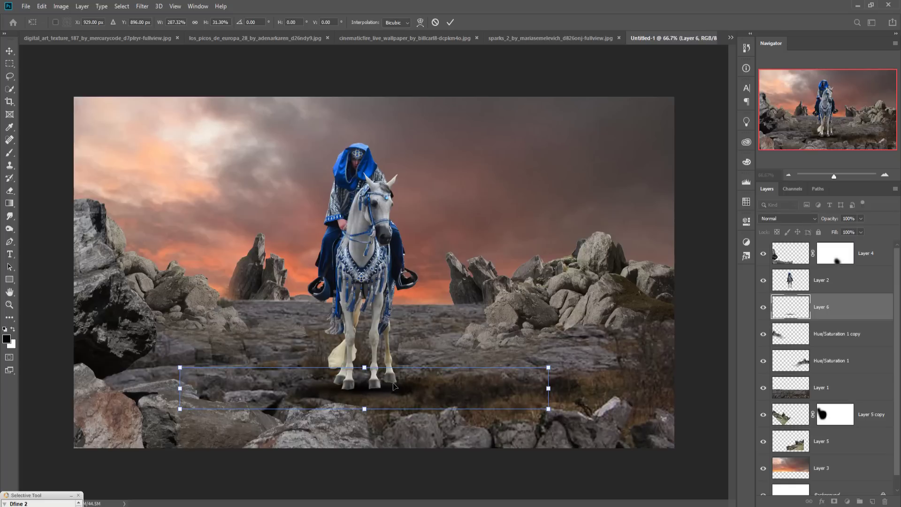
- Smudge the edges of the horse's tail and hanging tassels on Layer 2 at 75% strength into wispy strands
left_click(809, 280)
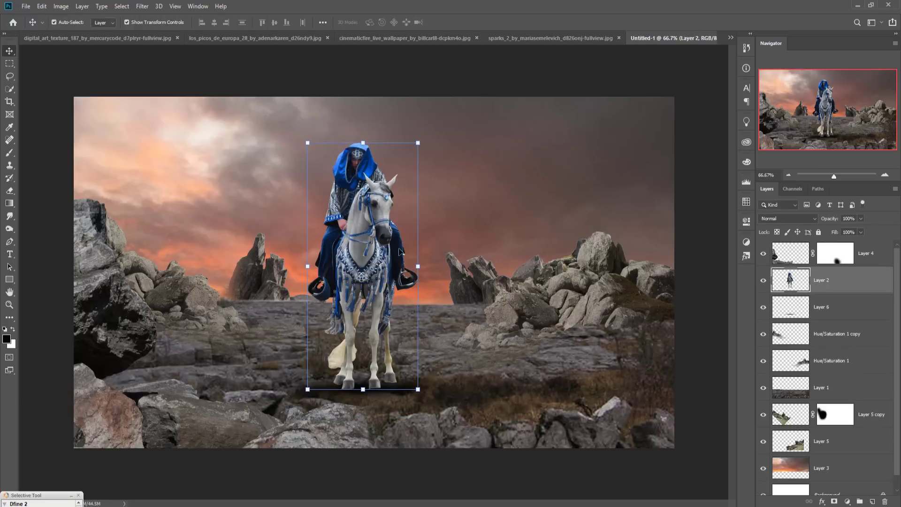
left_click(10, 216)
key("ctrl+plus")
key("ctrl+plus")
key("ctrl+plus")
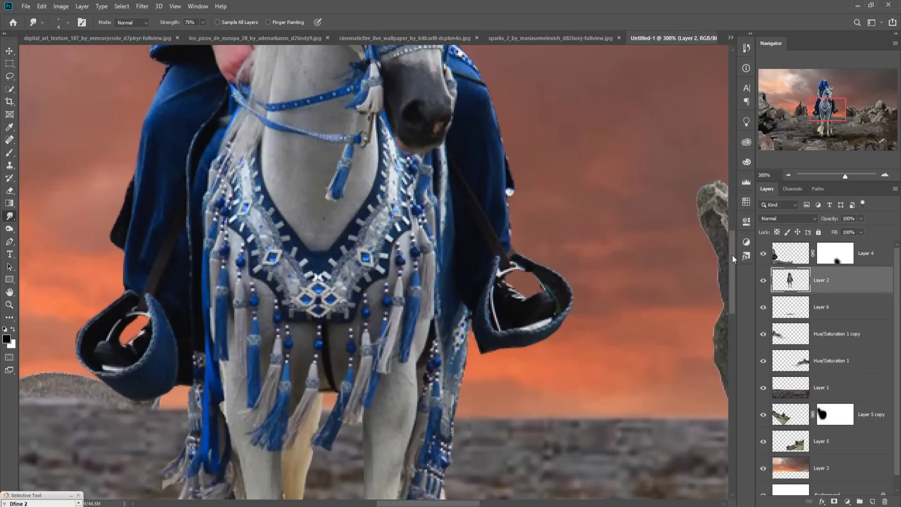
left_click_drag(731, 255, 731, 306)
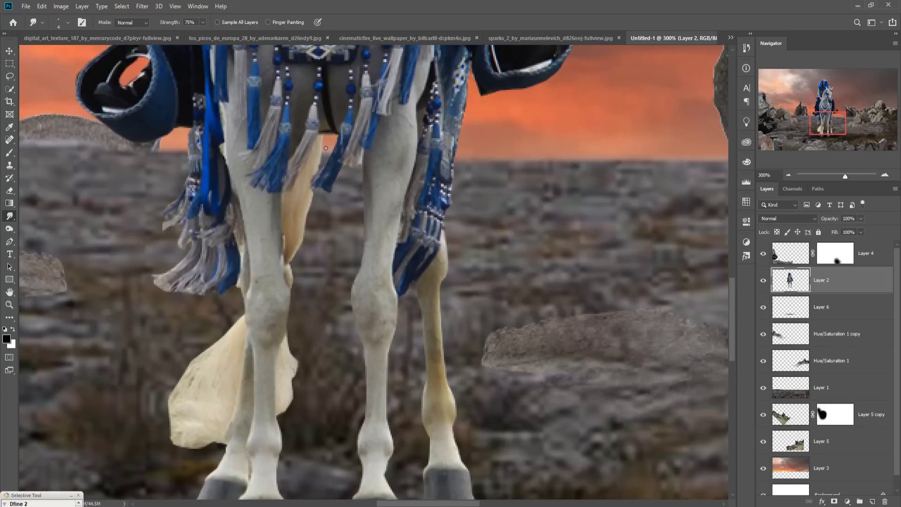
mouse_move(321, 173)
left_mouse_down()
mouse_move(320, 200)
mouse_move(353, 154)
mouse_move(309, 211)
mouse_move(291, 280)
left_mouse_up()
mouse_move(291, 340)
left_mouse_down()
mouse_move(305, 442)
mouse_move(292, 405)
mouse_move(284, 431)
left_mouse_up()
left_click_drag(303, 380, 293, 432)
mouse_move(241, 321)
left_mouse_down()
mouse_move(165, 399)
mouse_move(165, 458)
mouse_move(186, 474)
mouse_move(206, 457)
mouse_move(186, 471)
mouse_move(202, 453)
mouse_move(153, 439)
mouse_move(189, 438)
mouse_move(161, 480)
mouse_move(214, 448)
left_mouse_up()
mouse_move(190, 263)
left_mouse_down()
mouse_move(165, 298)
mouse_move(202, 283)
mouse_move(203, 306)
mouse_move(178, 219)
left_mouse_up()
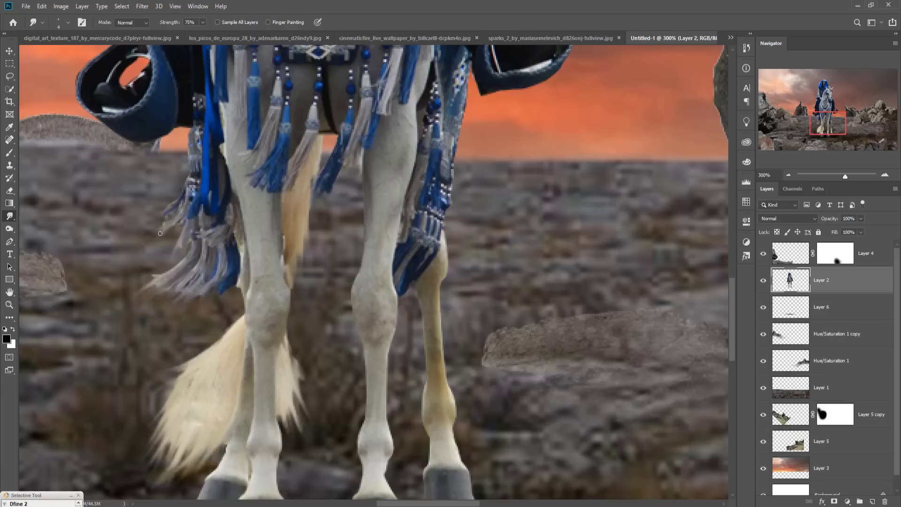
mouse_move(228, 294)
left_mouse_down()
mouse_move(234, 329)
mouse_move(192, 357)
mouse_move(162, 395)
mouse_move(286, 422)
mouse_move(308, 375)
mouse_move(312, 399)
left_mouse_up()
left_click_drag(323, 146, 295, 302)
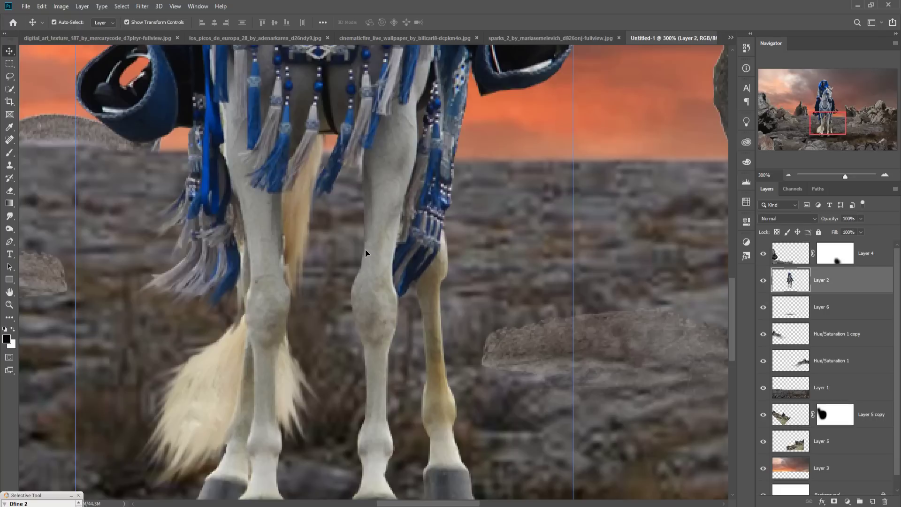
- Create a new layer above the horse rider and fill it with 50% Gray
key("ctrl+minus")
key("ctrl+minus")
key("ctrl+minus")
key("ctrl+minus")
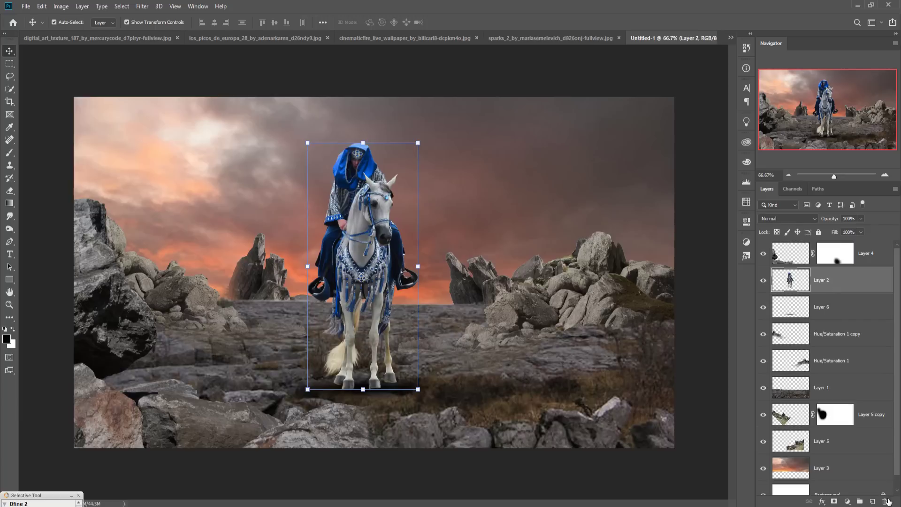
left_click(873, 502)
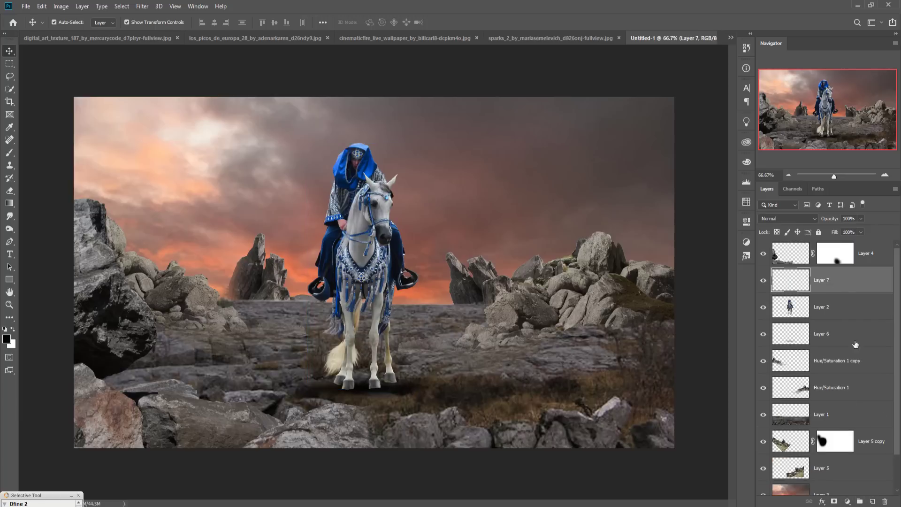
left_click(41, 6)
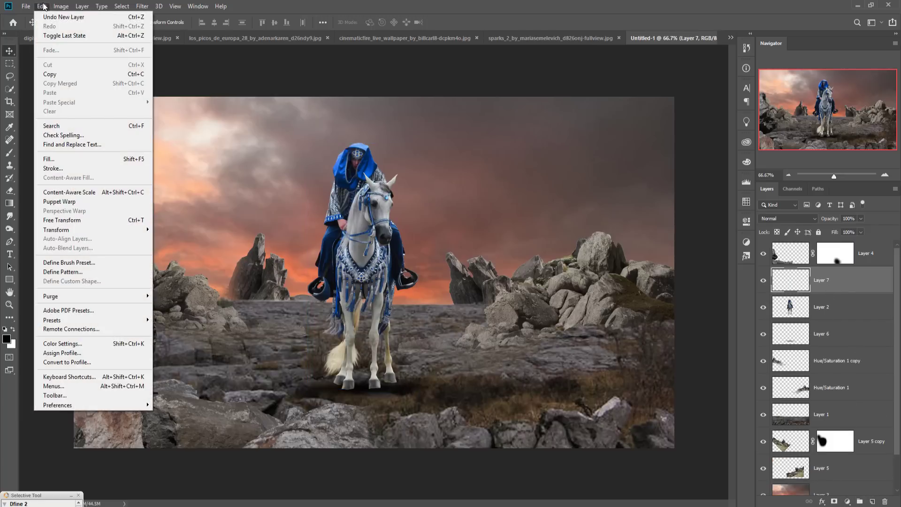
left_click(49, 158)
left_click(448, 139)
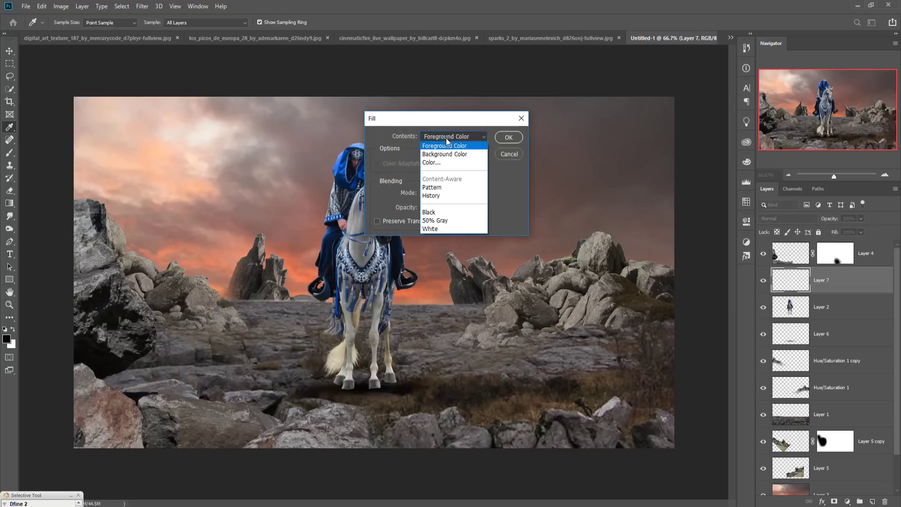
left_click(450, 219)
left_click(505, 138)
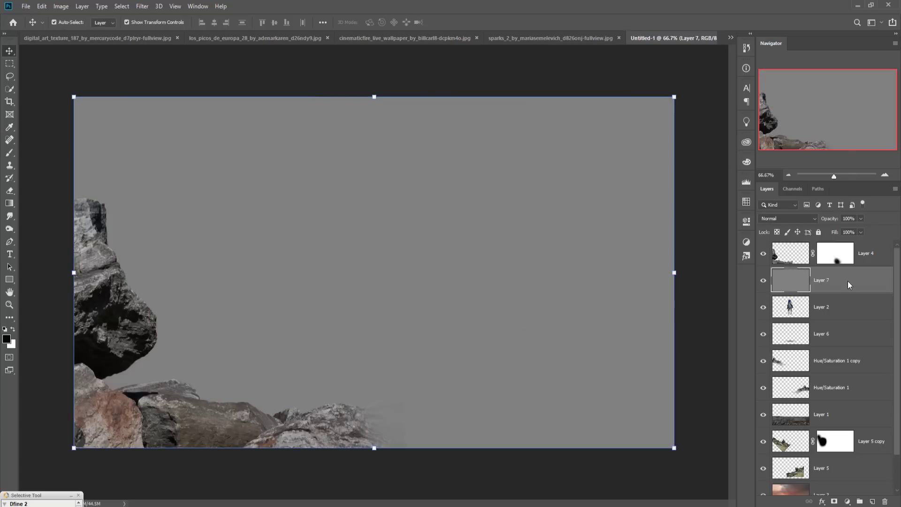
- Clip the gray layer to the horse rider layer and set its blend mode to Overlay
right_click(847, 280)
left_click(765, 282)
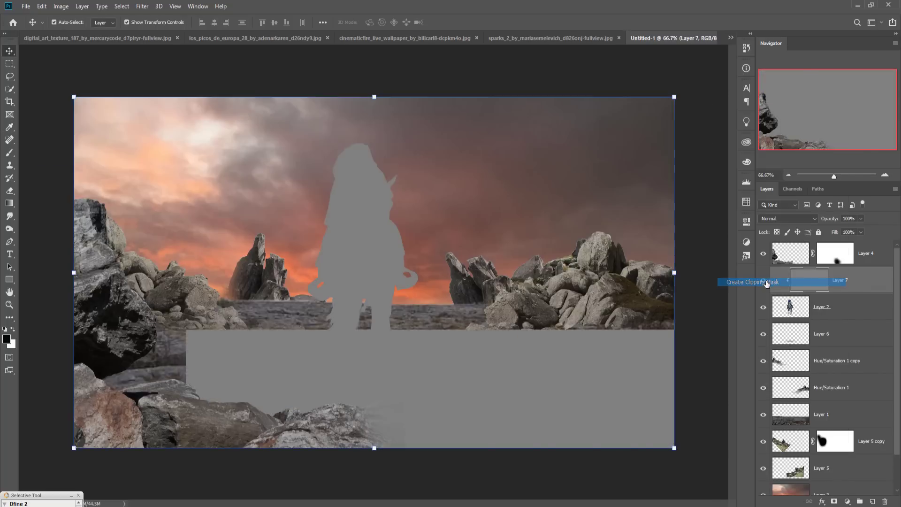
left_click(790, 219)
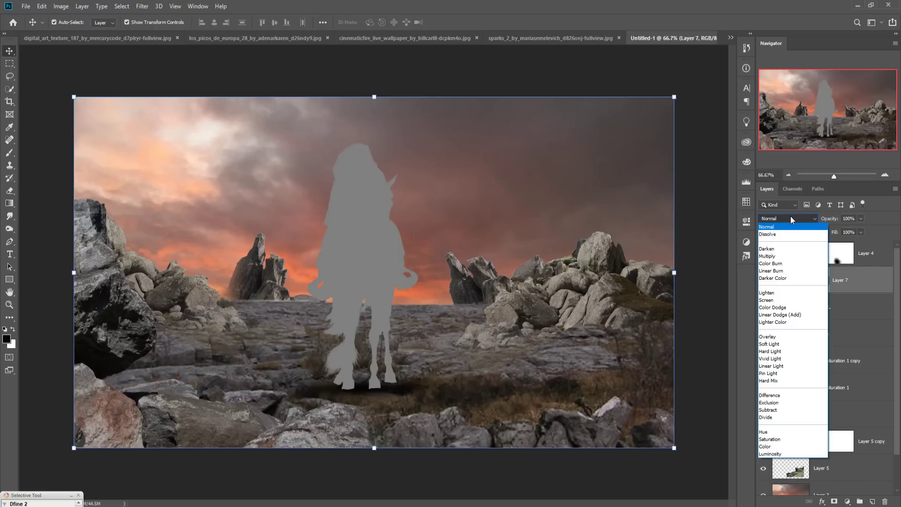
left_click(789, 336)
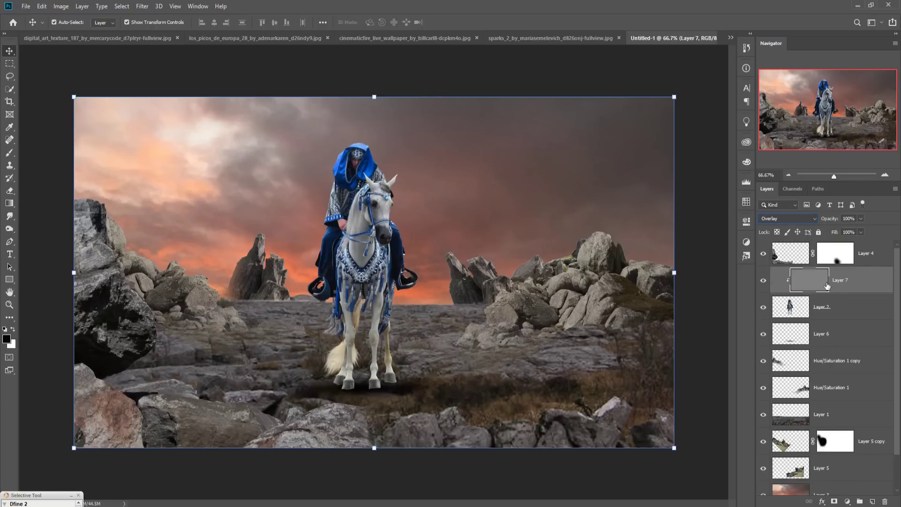
- Burn the horse's lower legs and tail on the gray layer with midtones range and 12% exposure
left_click(9, 228)
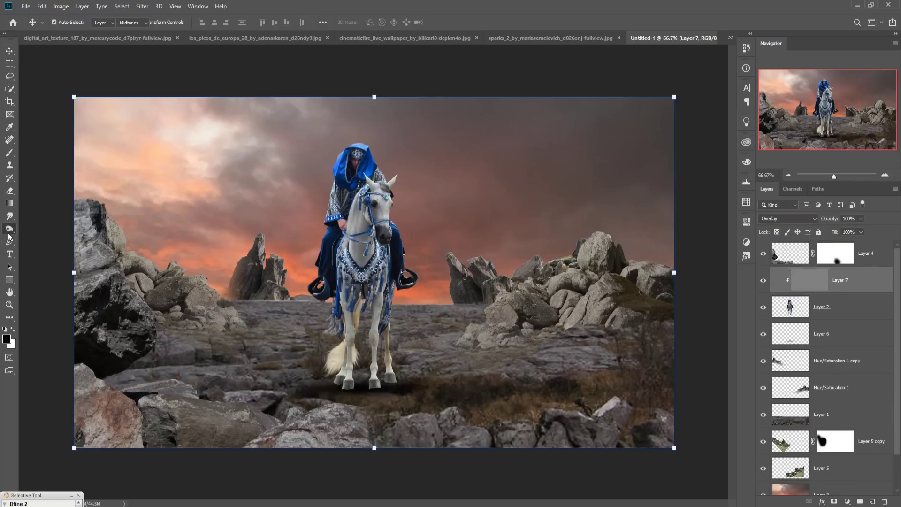
left_click(52, 239)
mouse_move(366, 386)
left_mouse_down()
mouse_move(340, 375)
mouse_move(363, 300)
mouse_move(378, 389)
mouse_move(390, 377)
mouse_move(391, 340)
mouse_move(353, 338)
left_mouse_up()
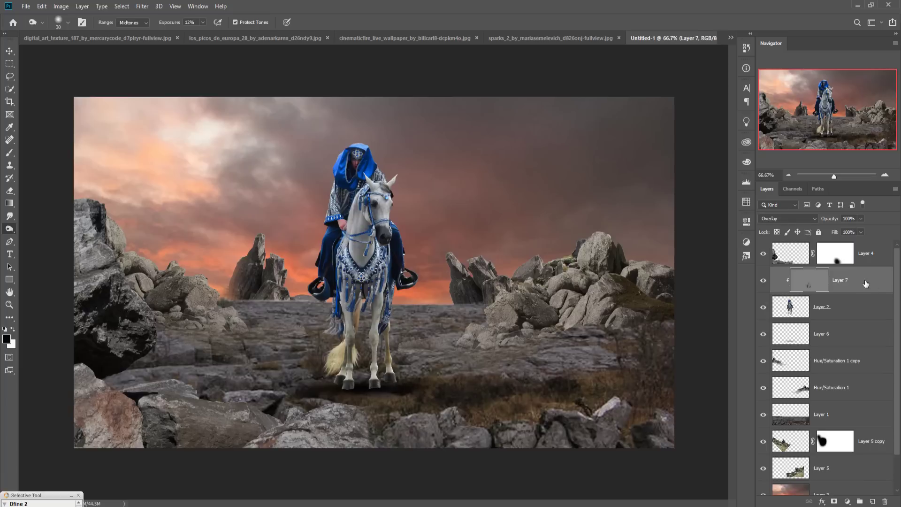
- Add a new layer clipped to the horse rider and darken the hooves with a small soft black brush at 100% opacity
left_click(848, 305)
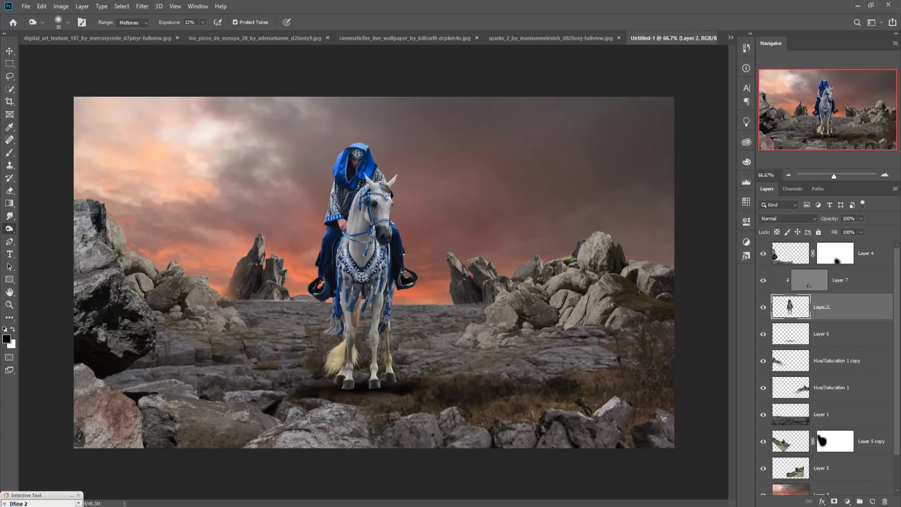
left_click(878, 505)
key("ctrl+alt+g")
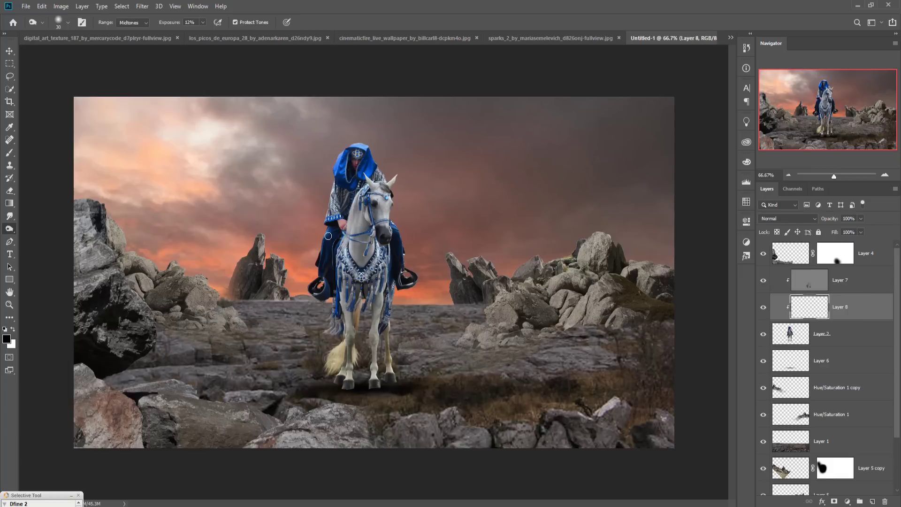
left_click(9, 152)
key("bracketleft")
key("bracketleft")
key("bracketleft")
key("bracketleft")
key("bracketleft")
key("bracketleft")
mouse_move(408, 388)
left_mouse_down()
mouse_move(385, 404)
mouse_move(348, 398)
mouse_move(345, 408)
mouse_move(355, 397)
left_mouse_up()
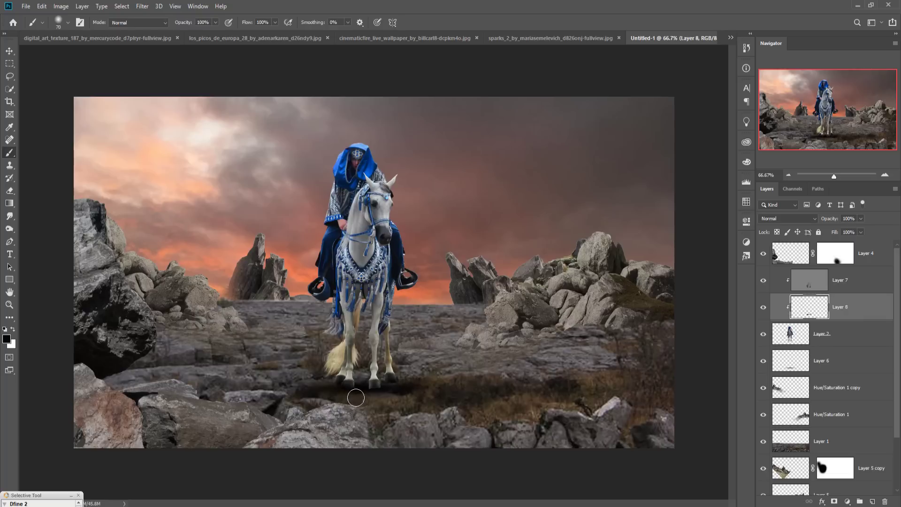
- Apply Camera Raw to the horse rider with Highlights -65, Whites -34, Vibrance -9 and Saturation -12
left_click(9, 50)
left_click(787, 329)
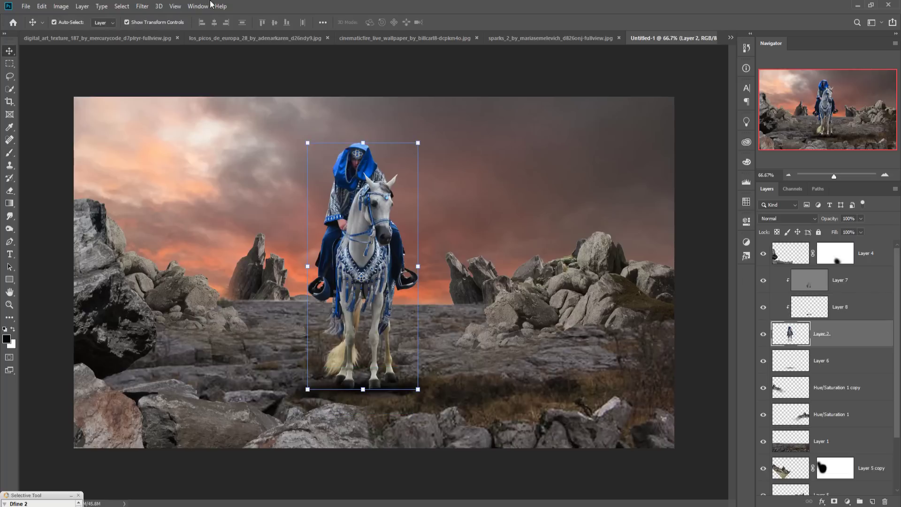
left_click(142, 6)
left_click(151, 65)
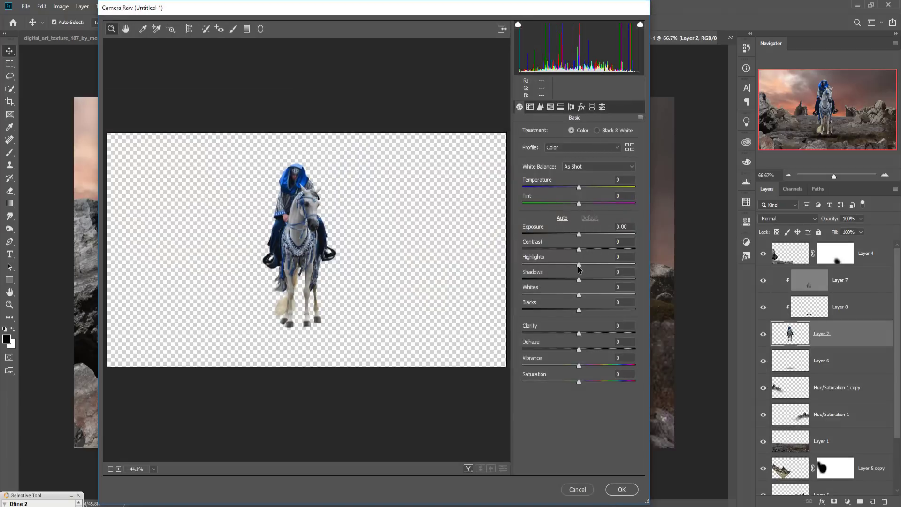
left_click_drag(578, 266, 541, 266)
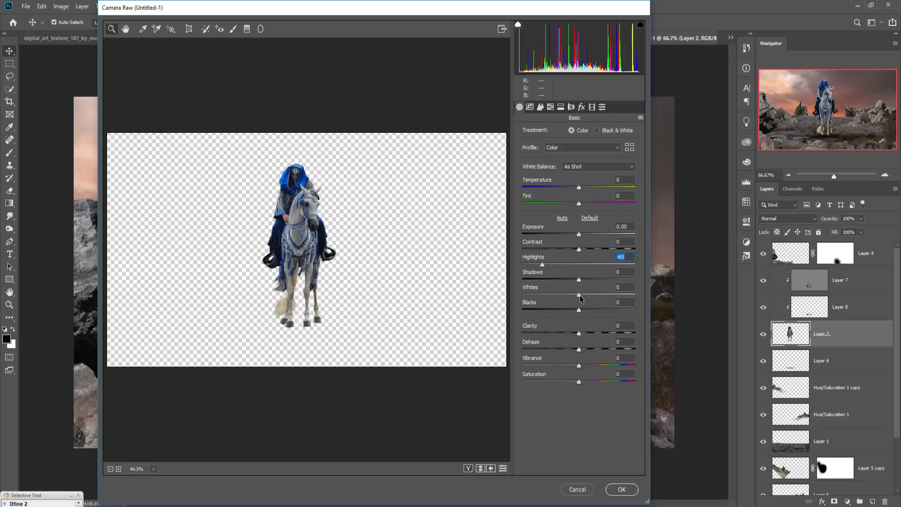
left_click_drag(581, 298, 560, 296)
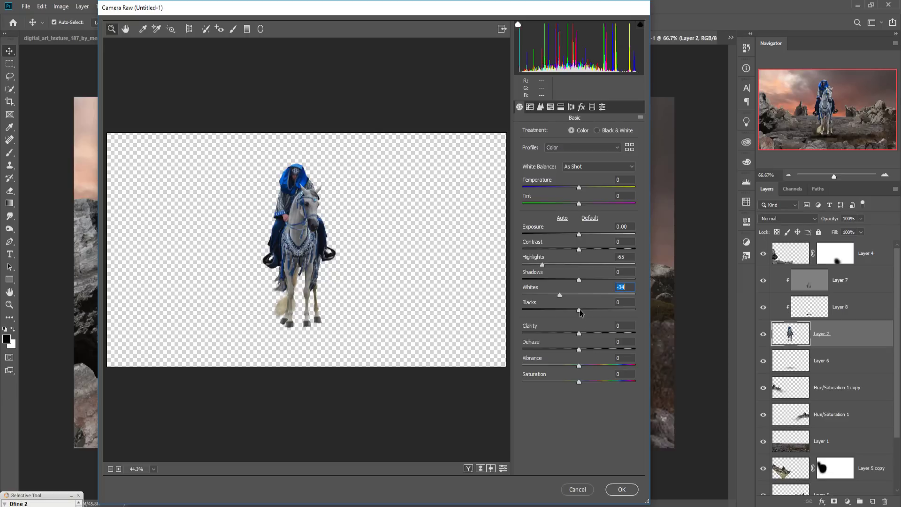
mouse_move(579, 382)
left_mouse_down()
mouse_move(569, 382)
mouse_move(574, 370)
left_mouse_up()
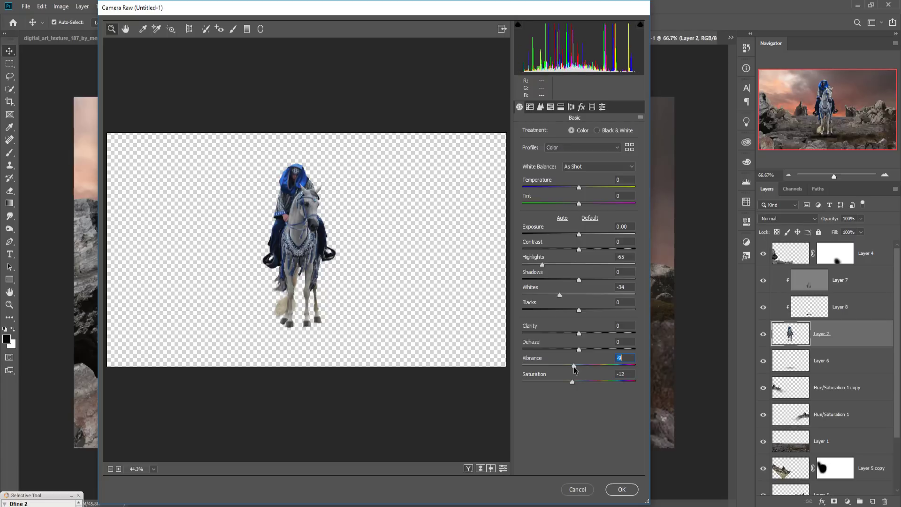
left_click(620, 490)
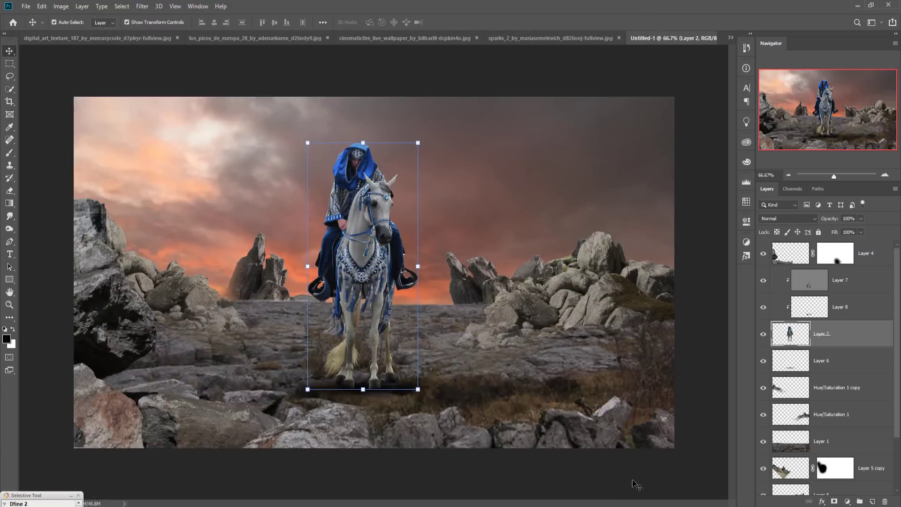
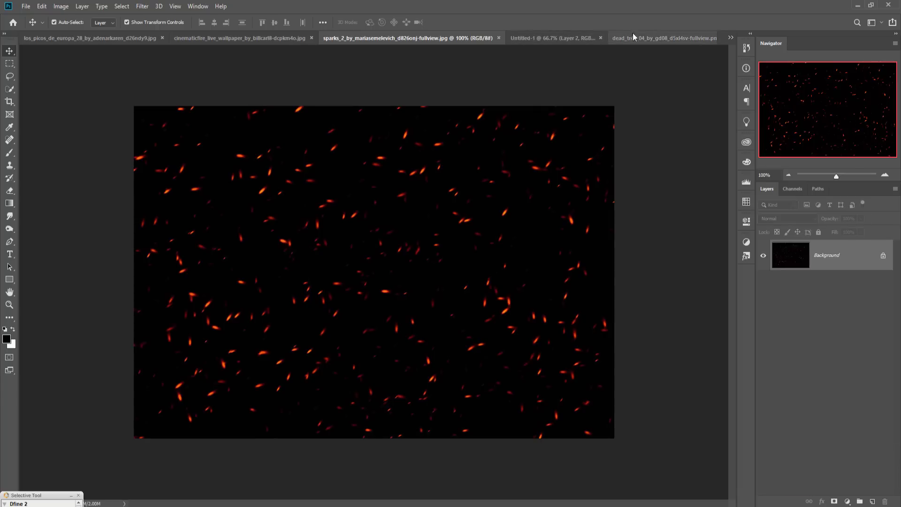
- Bring the dead tree image into the composite and place its layer above all other layers
left_click(653, 34)
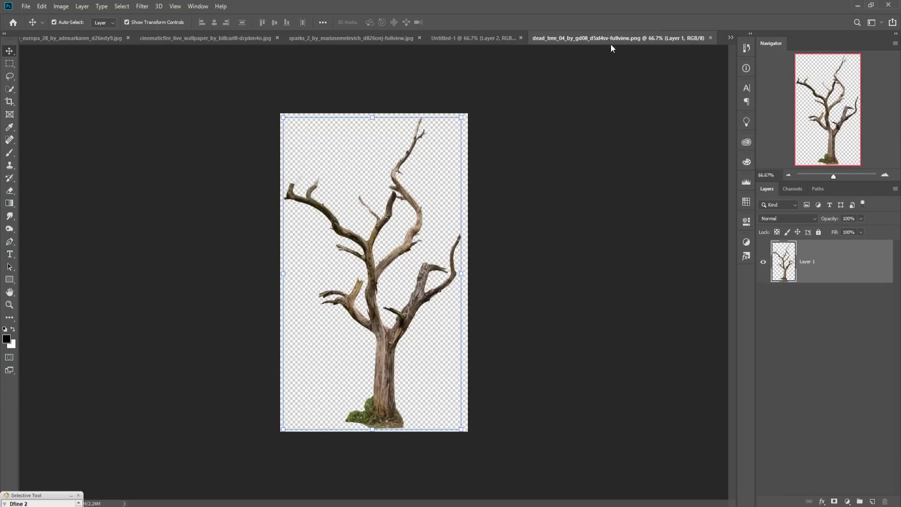
left_click_drag(610, 46, 662, 97)
left_click(700, 38)
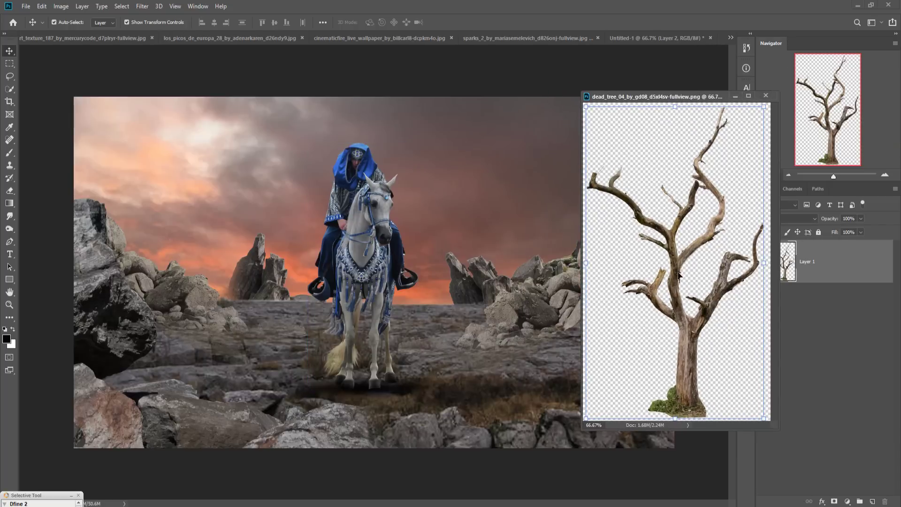
left_click_drag(678, 276, 525, 270)
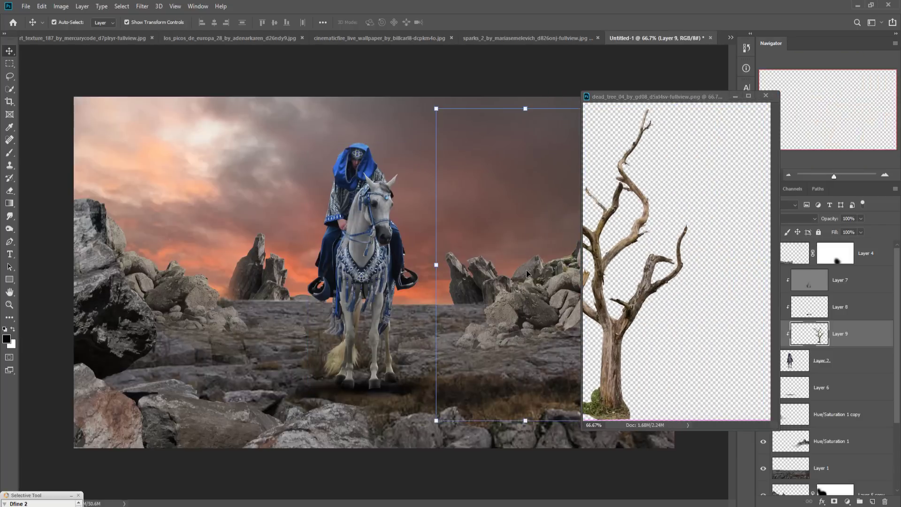
left_click(733, 96)
left_click_drag(849, 328, 852, 242)
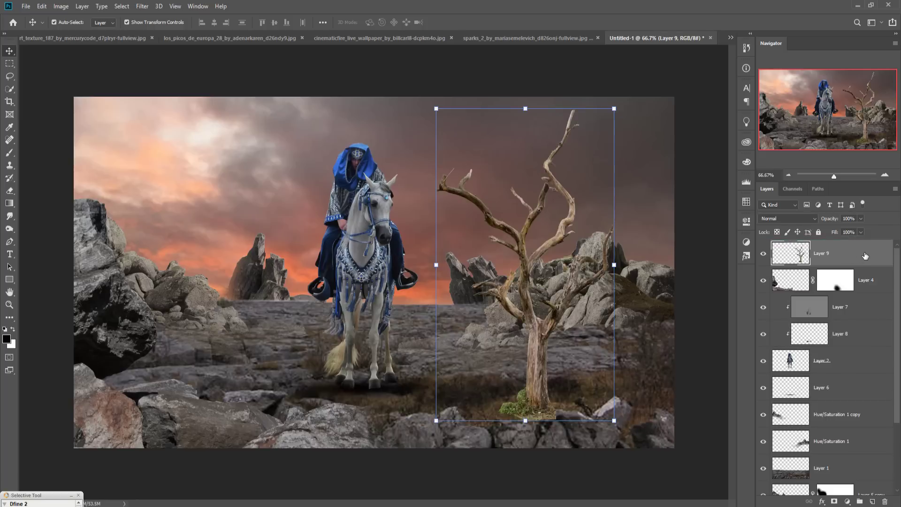
- Enlarge the dead tree to about 190%, tilt it counterclockwise and place it so its branches enter the sky from the canvas's right edge
right_click(864, 255)
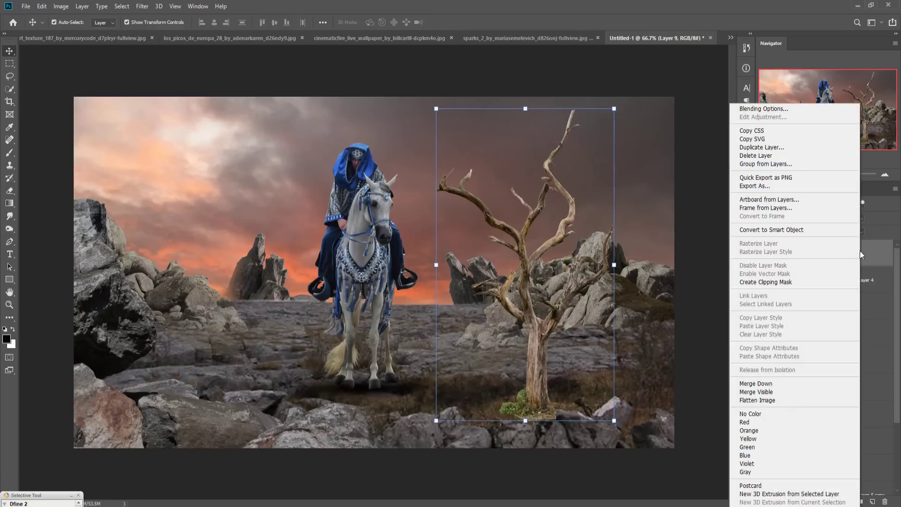
left_click(562, 237)
left_click_drag(620, 425, 716, 501)
left_click_drag(438, 116, 370, 28)
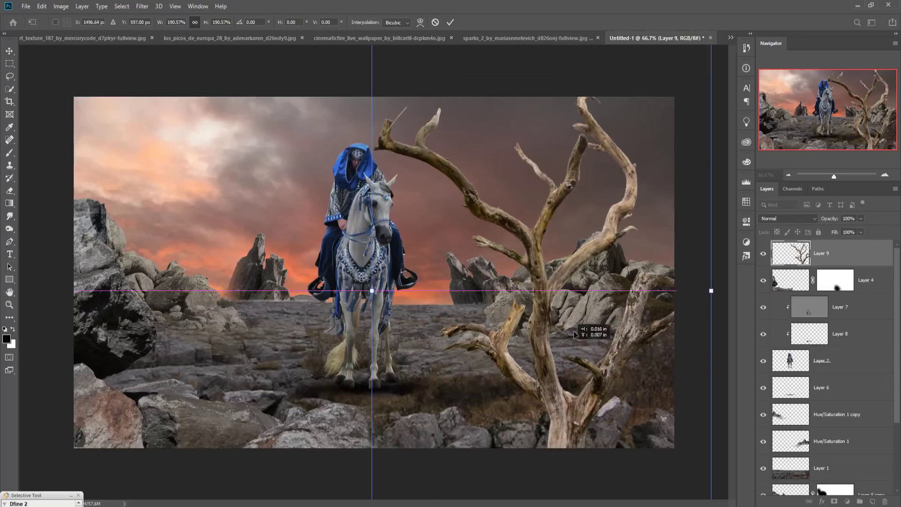
left_click_drag(573, 345, 662, 204)
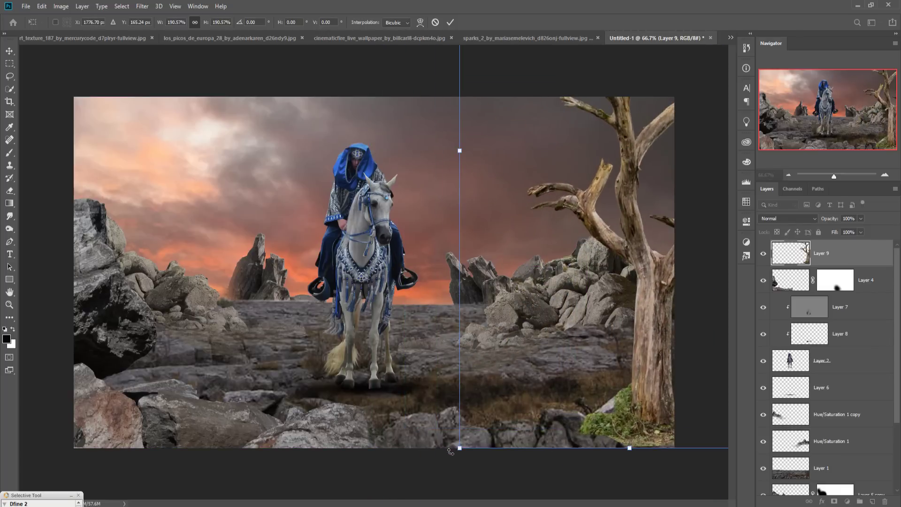
left_click_drag(450, 451, 629, 489)
left_click_drag(634, 222, 619, 229)
left_click(451, 22)
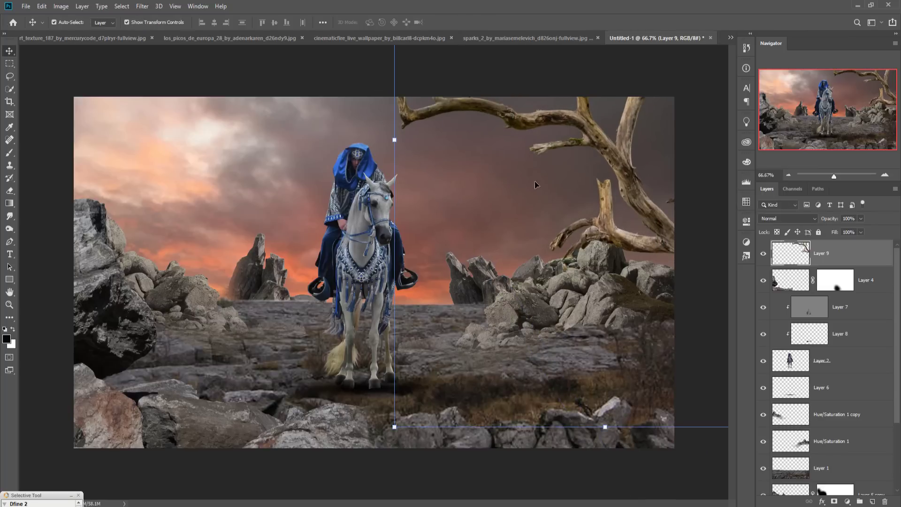
- Duplicate the tree layer and move the copy over the boulders at the canvas's left edge
right_click(860, 258)
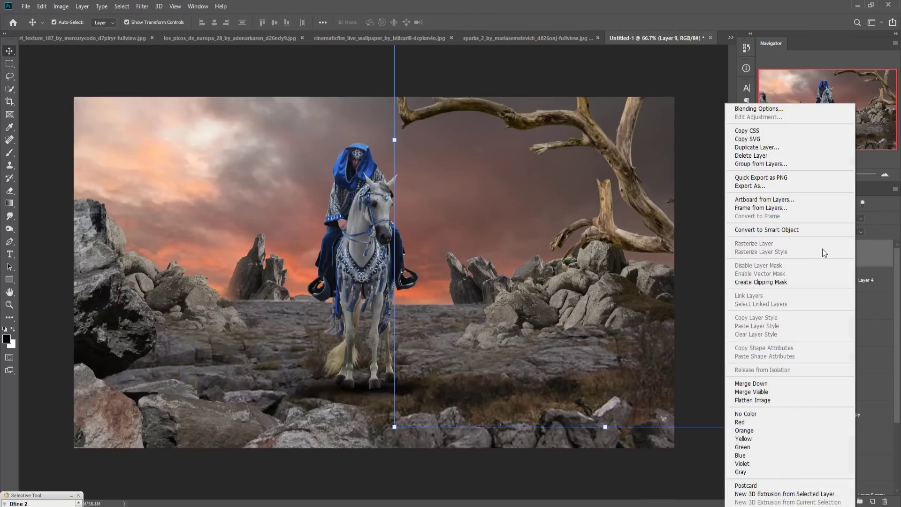
left_click(747, 147)
key("Return")
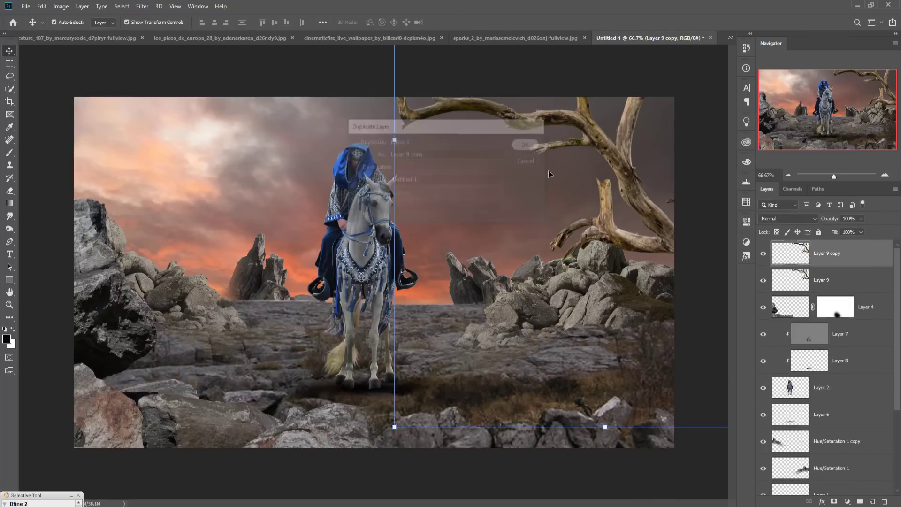
left_click_drag(549, 188, 78, 241)
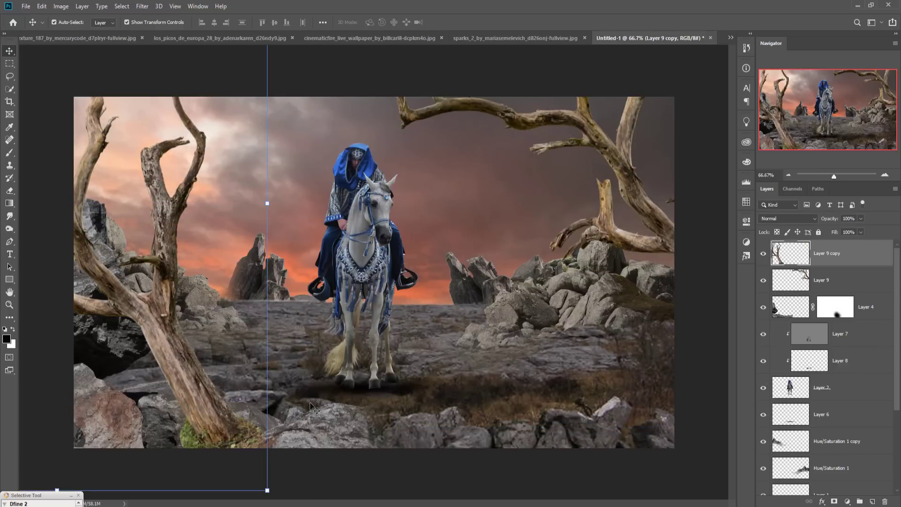
- Rotate the tree copy about 38.5° clockwise and raise it so its branches rise above the large dark boulder
left_click(835, 307)
left_click_drag(287, 470, 237, 417)
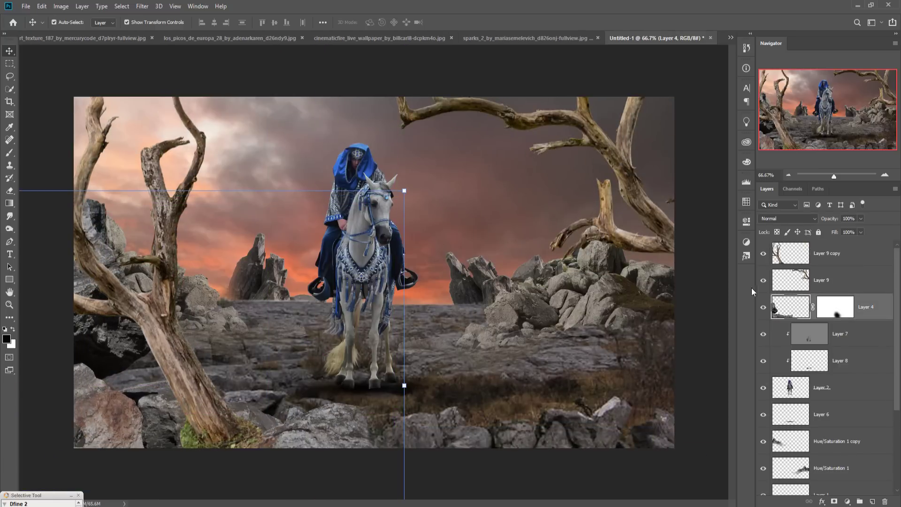
left_click(788, 260)
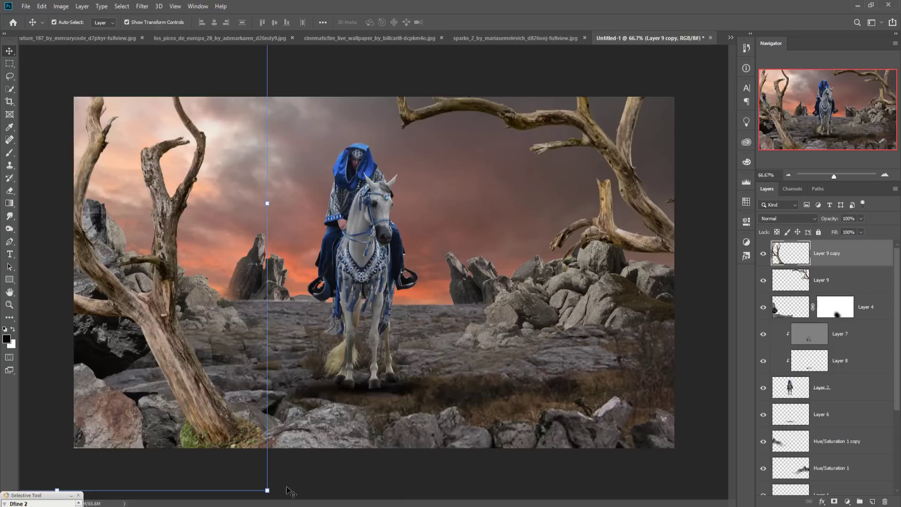
left_click_drag(280, 494, 61, 448)
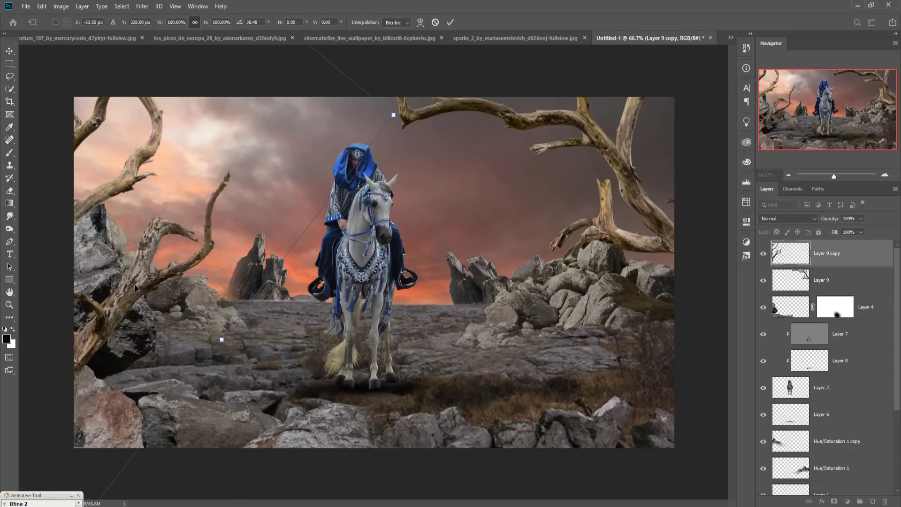
left_click_drag(136, 288, 133, 224)
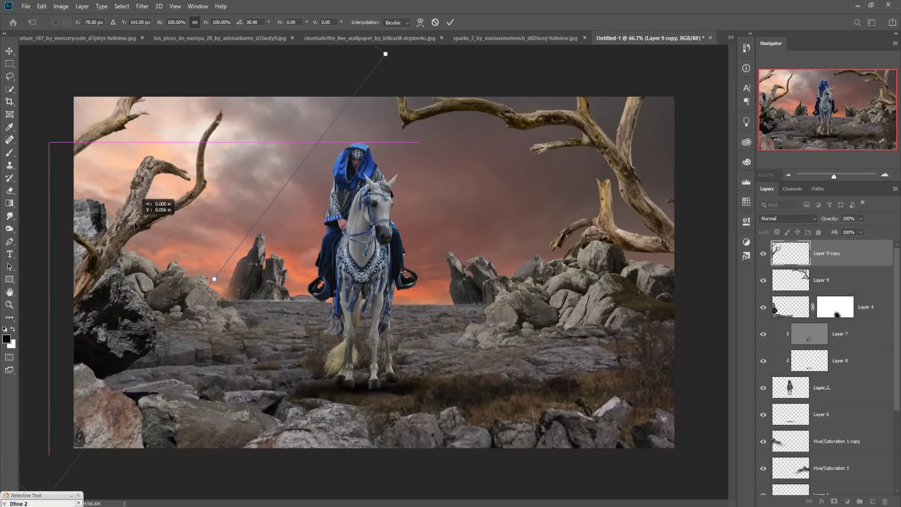
left_click(450, 22)
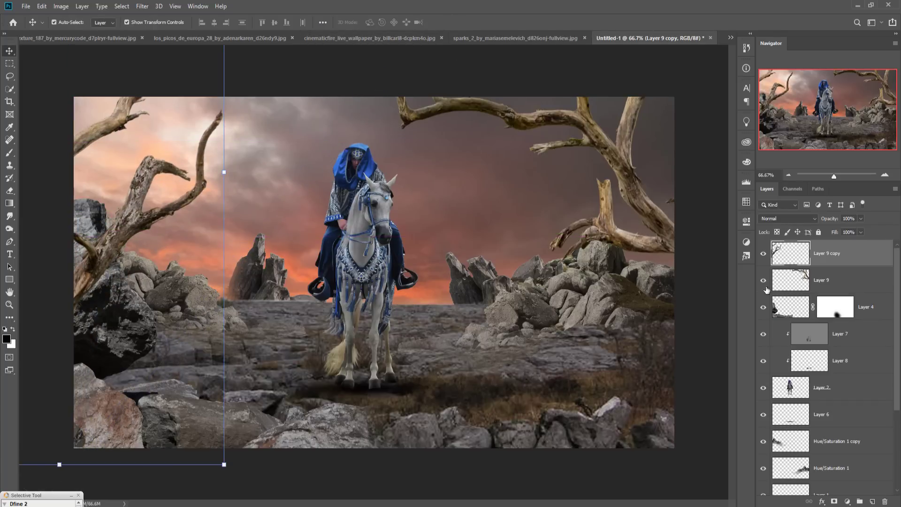
- Add a mask to the rocky ground layer and soften the horizon with a black brush at 19% opacity
scroll(862, 437, "down", 3)
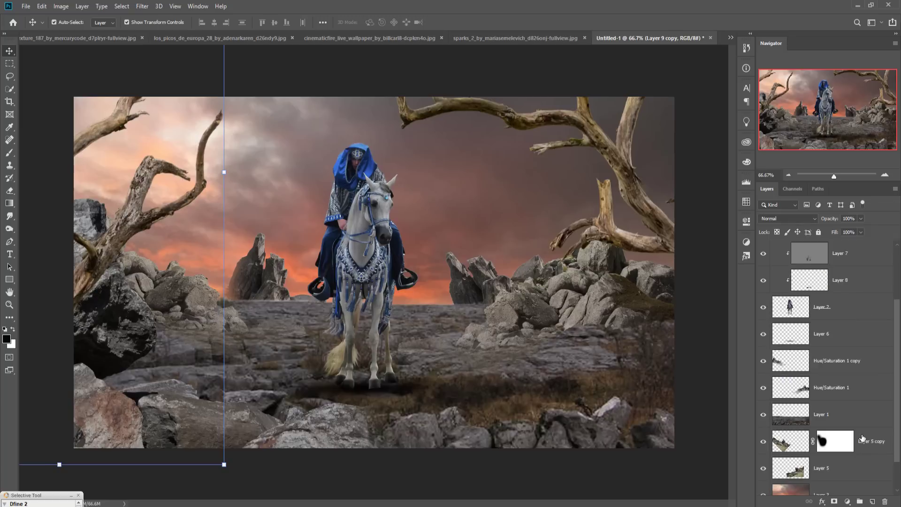
left_click(822, 423)
left_click(833, 500)
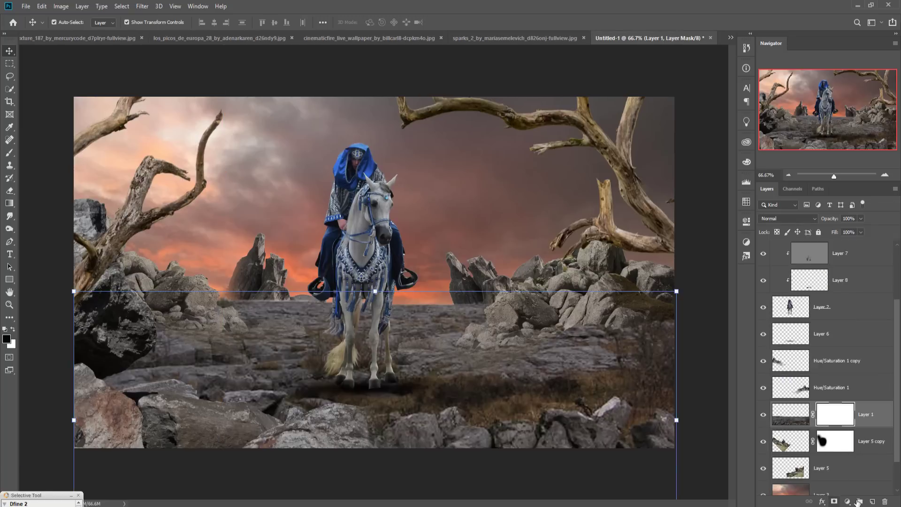
left_click(10, 153)
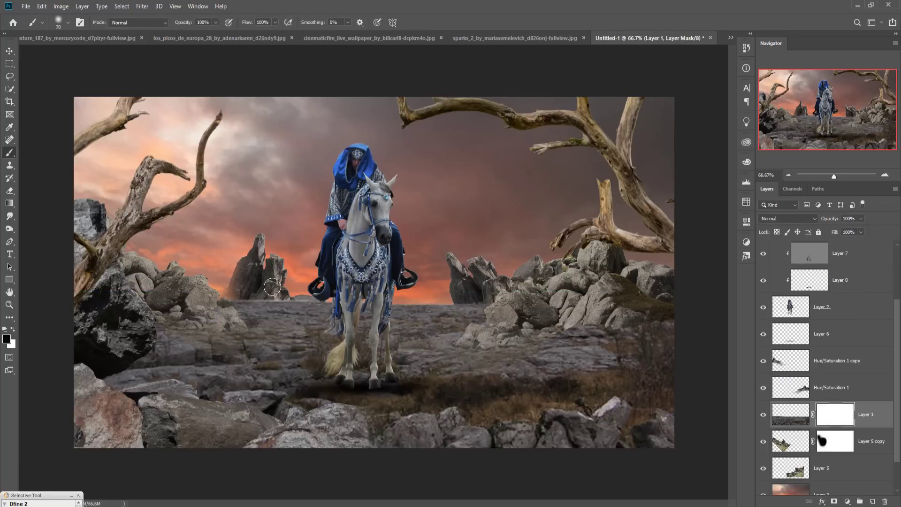
left_click(216, 22)
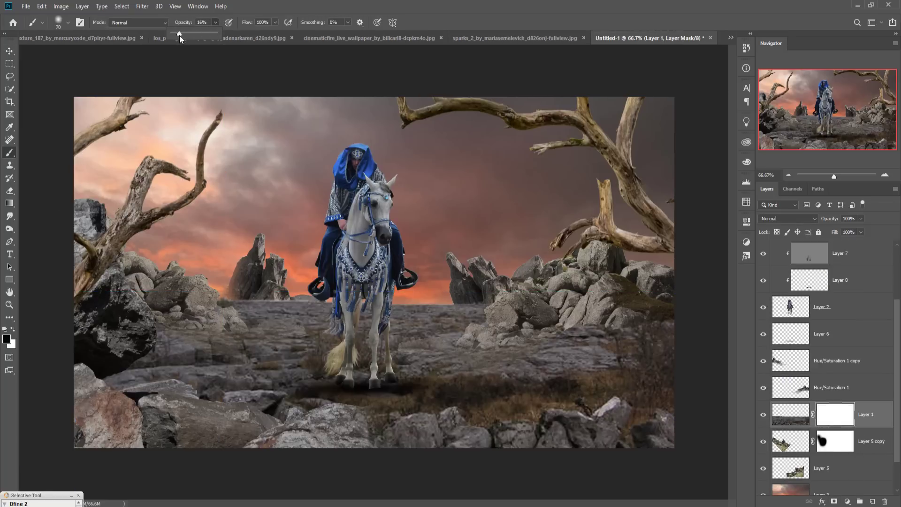
mouse_move(236, 310)
left_mouse_down()
mouse_move(482, 311)
mouse_move(426, 309)
left_mouse_up()
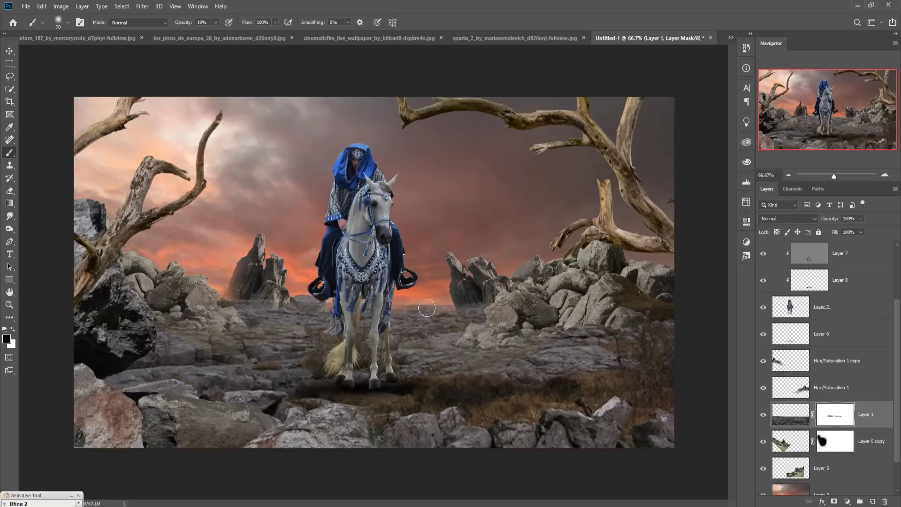
mouse_move(370, 310)
left_mouse_down()
mouse_move(248, 309)
mouse_move(270, 306)
left_mouse_up()
left_click(10, 51)
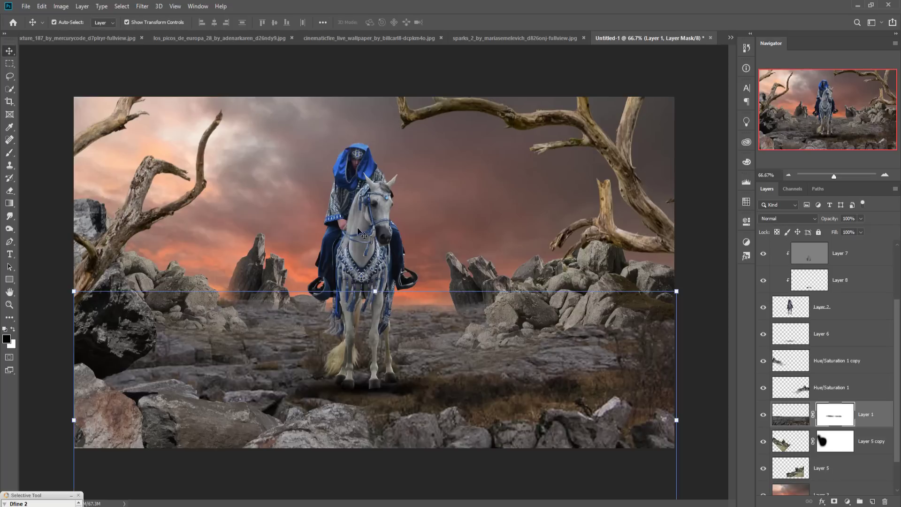
- Add a new layer directly above the sky layer and make white the foreground color
left_click(872, 263)
scroll(843, 353, "down", 1)
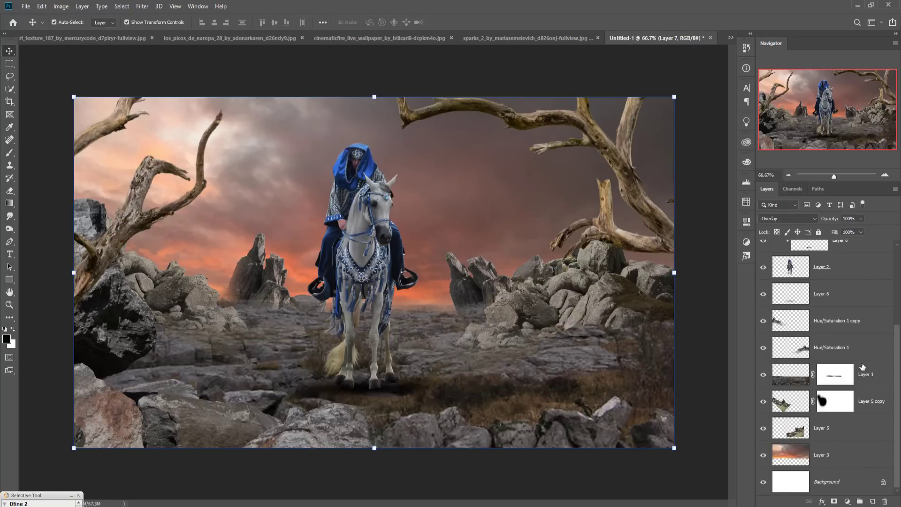
left_click(834, 455)
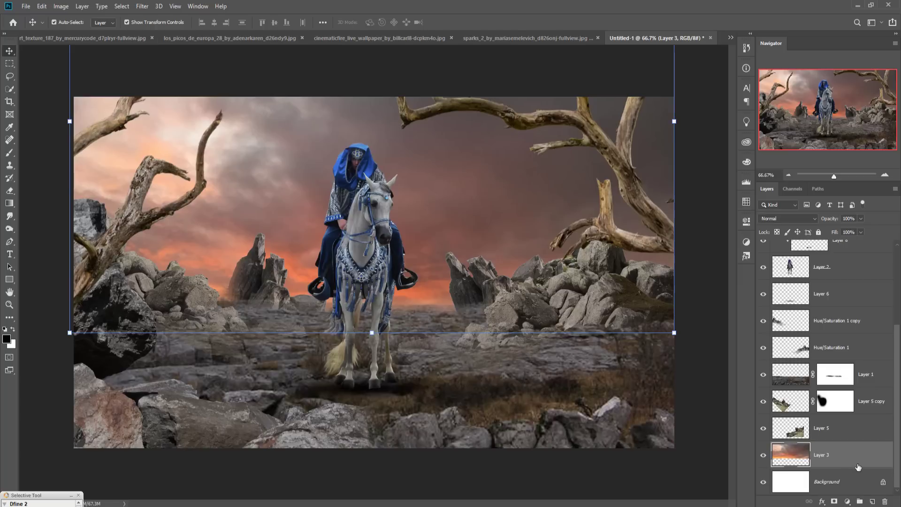
left_click(873, 500)
left_click(12, 330)
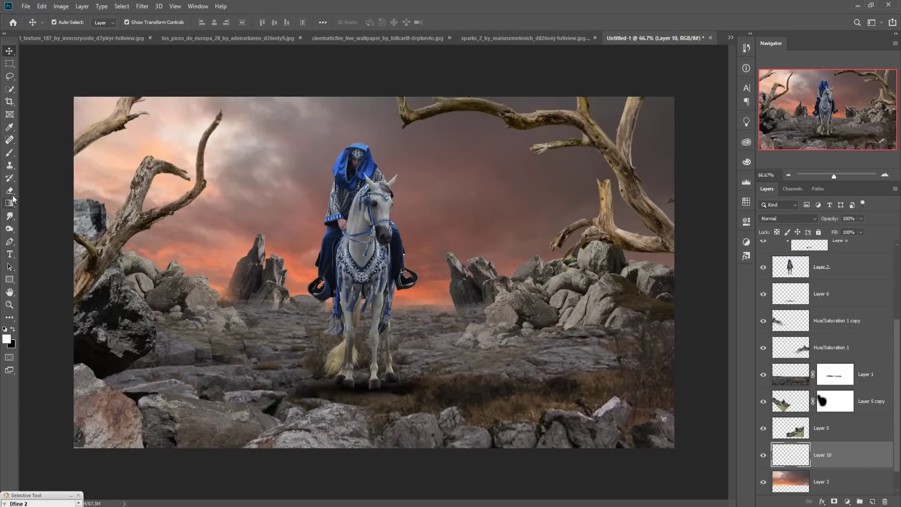
- Paint a soft white glow at the horizon behind the horse with a 600 px brush at 100% opacity
left_click(9, 153)
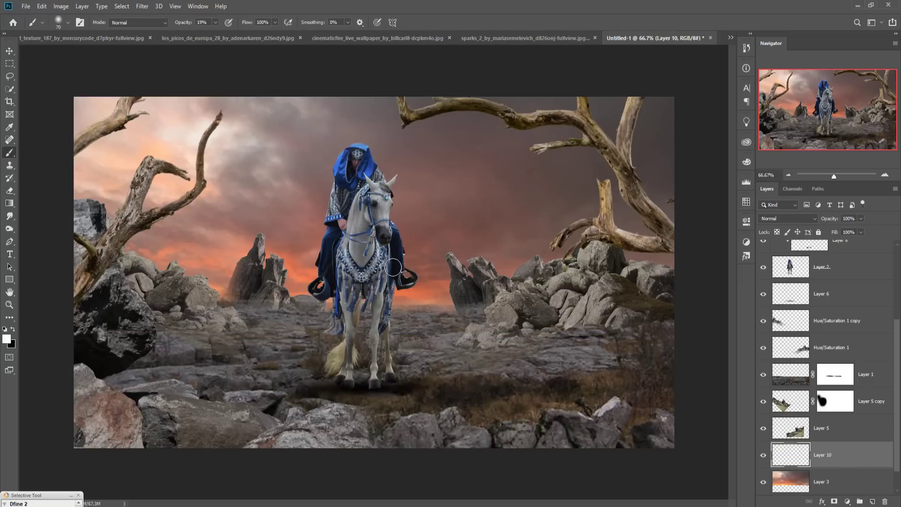
key("bracketright")
key("bracketright")
key("bracketright")
key("bracketright")
key("bracketright")
key("bracketright")
key("bracketright")
key("bracketright")
key("bracketright")
key("bracketright")
key("bracketright")
key("bracketright")
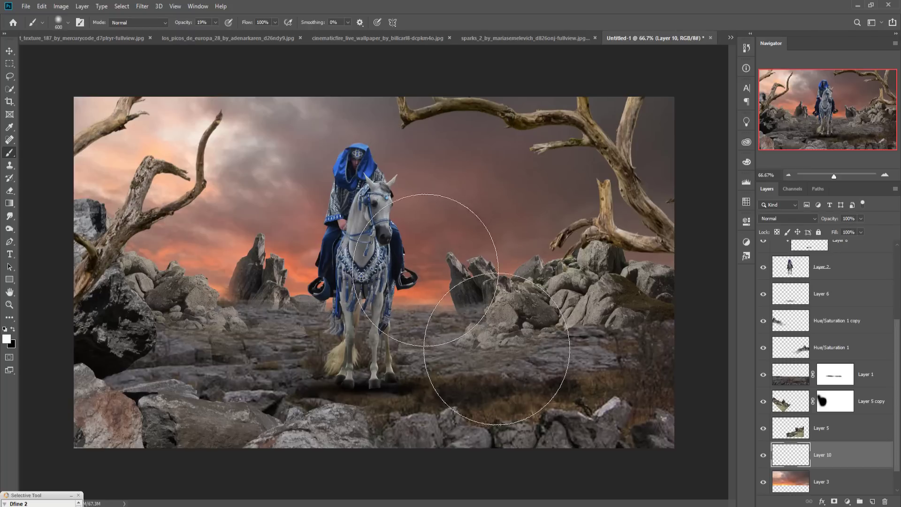
left_click(360, 285)
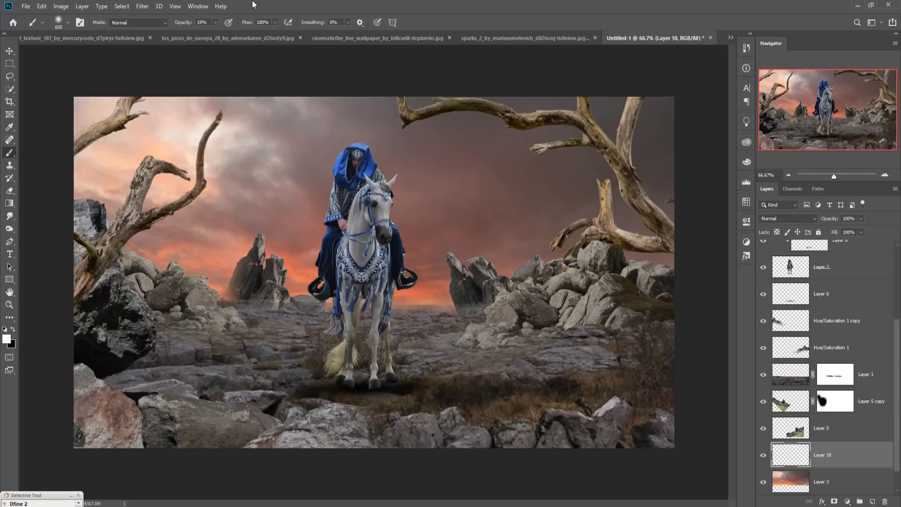
left_click(216, 22)
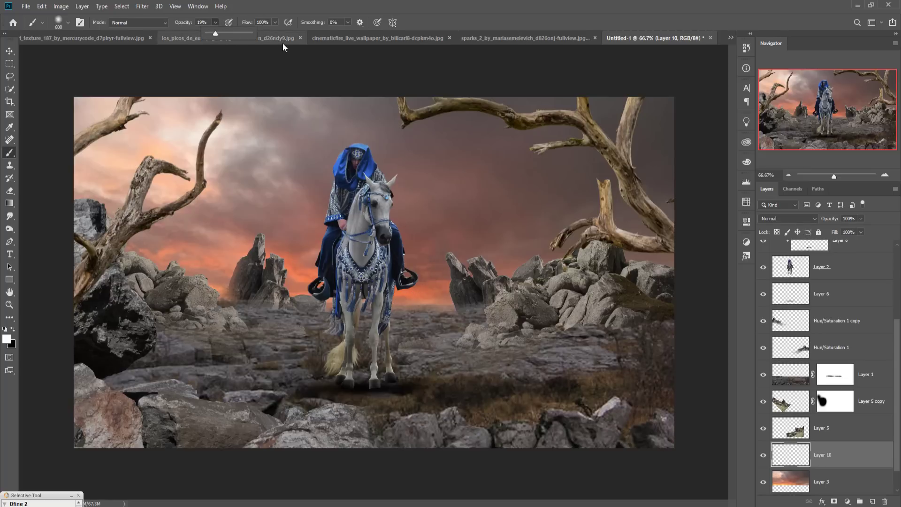
left_click(257, 34)
left_click(364, 296)
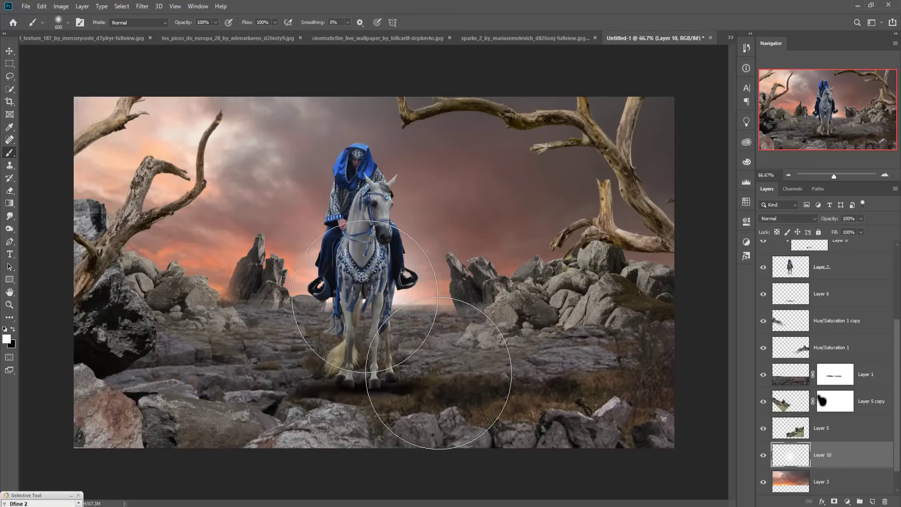
- Enlarge the white glow to about 122% and position it behind the horse and rider
left_click(10, 50)
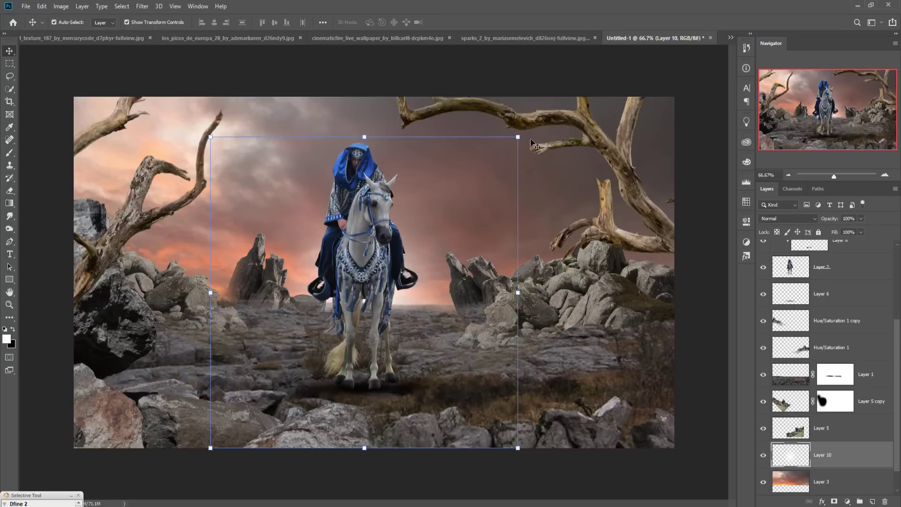
left_click_drag(518, 138, 568, 86)
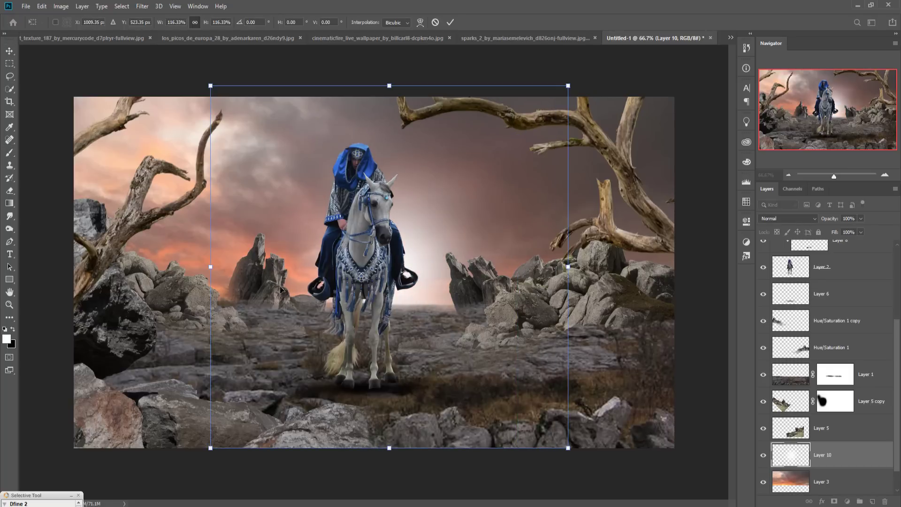
left_click_drag(434, 262, 400, 266)
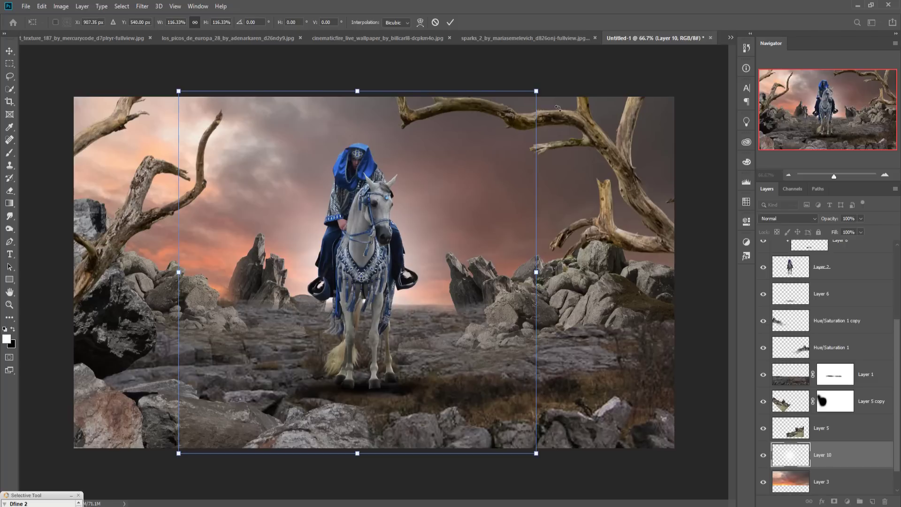
left_click_drag(541, 93, 549, 81)
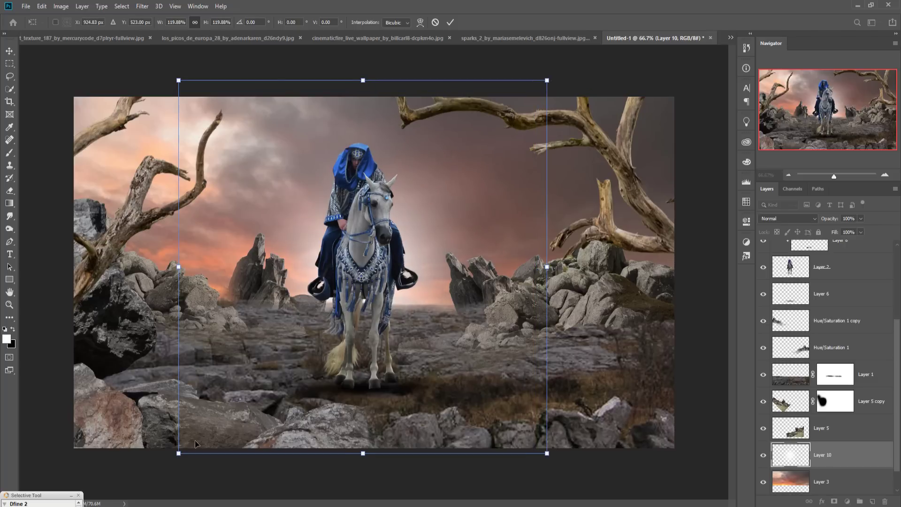
left_click_drag(182, 455, 176, 460)
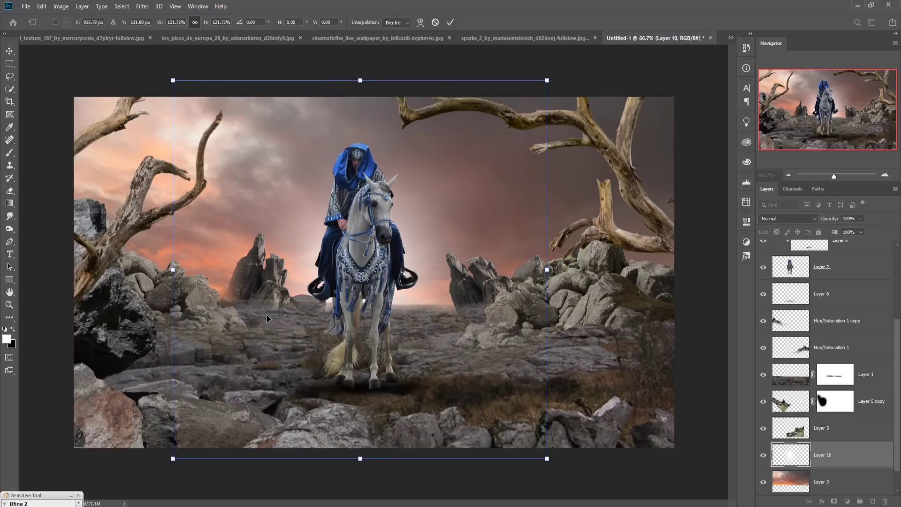
left_click(450, 23)
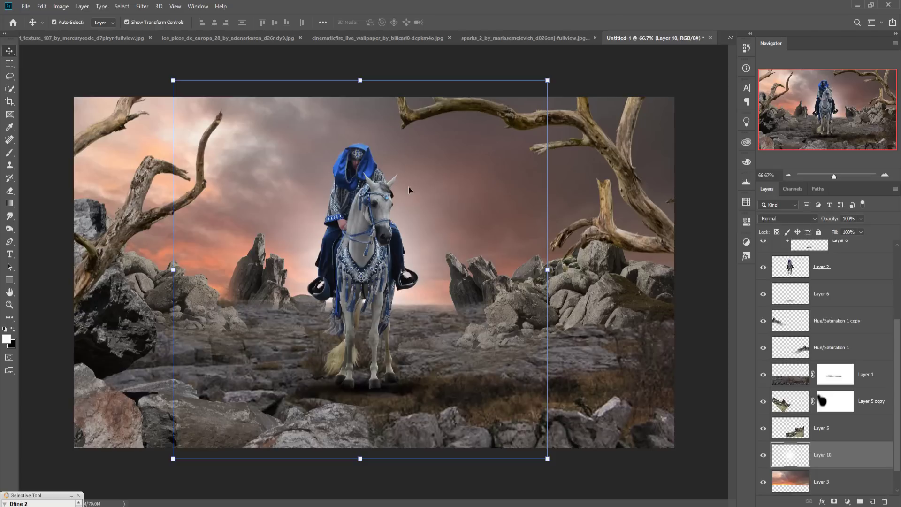
- Darken the dead tree on Layer 9 with the Camera Raw Filter by setting its exposure to -1.35
scroll(852, 283, "up", 3)
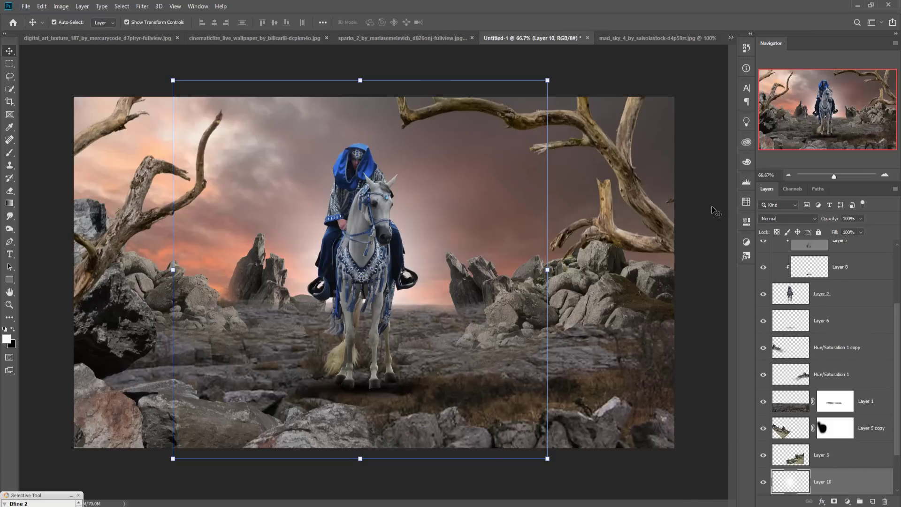
scroll(853, 394, "up", 2)
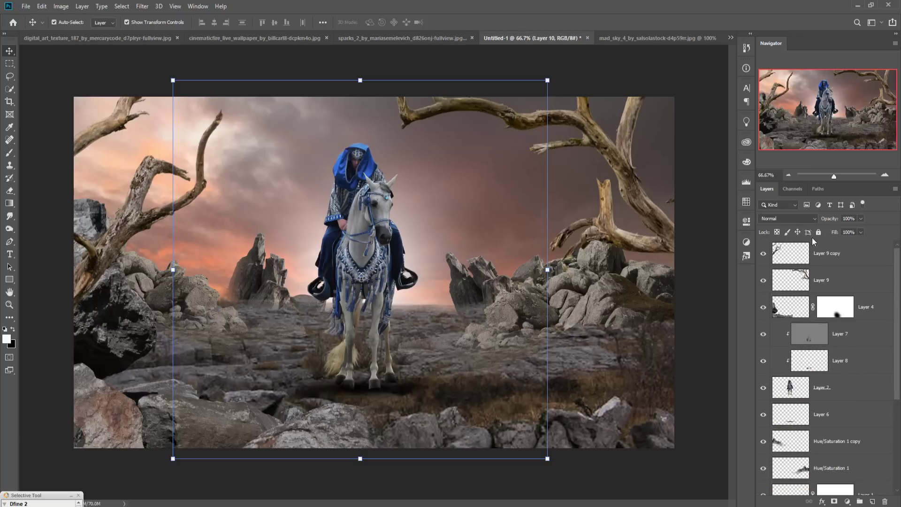
left_click(833, 280)
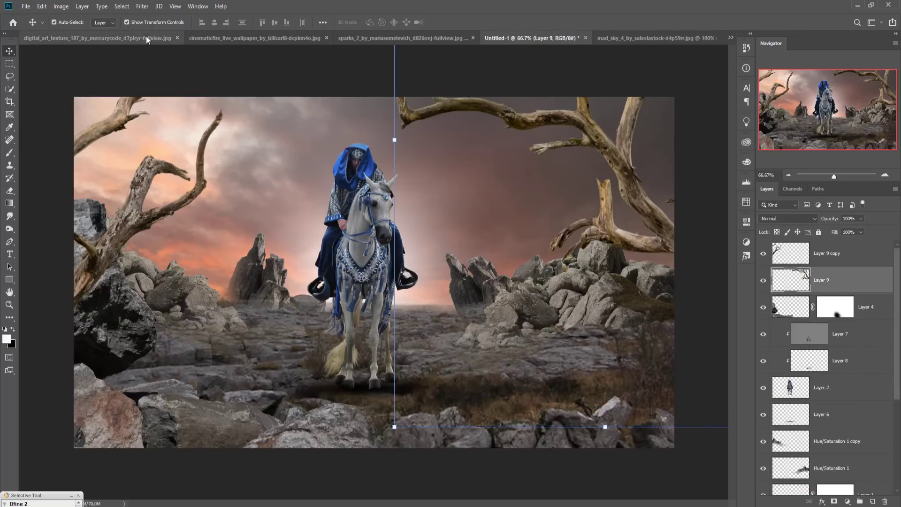
left_click(142, 6)
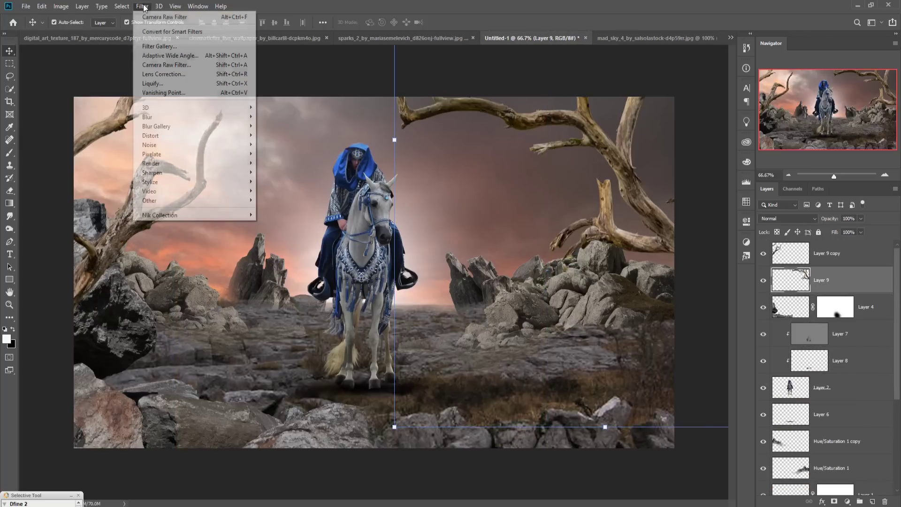
left_click(155, 65)
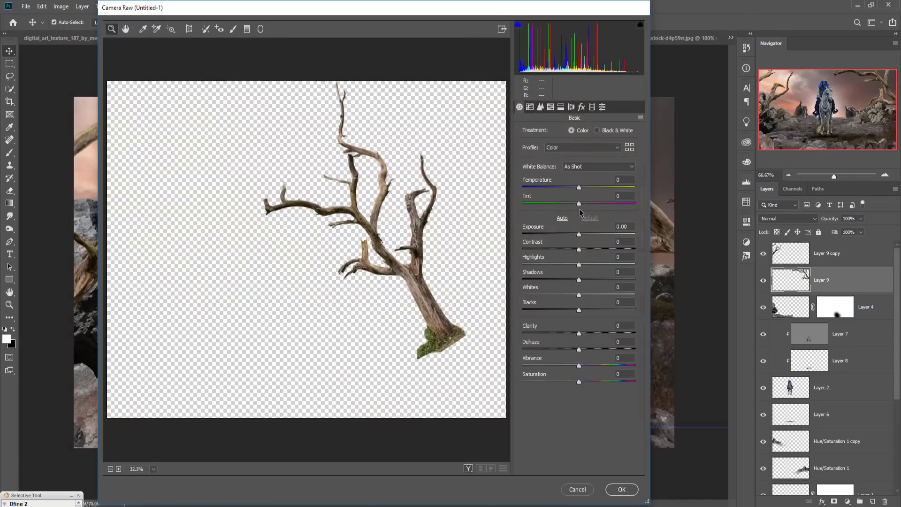
left_click_drag(579, 232, 564, 237)
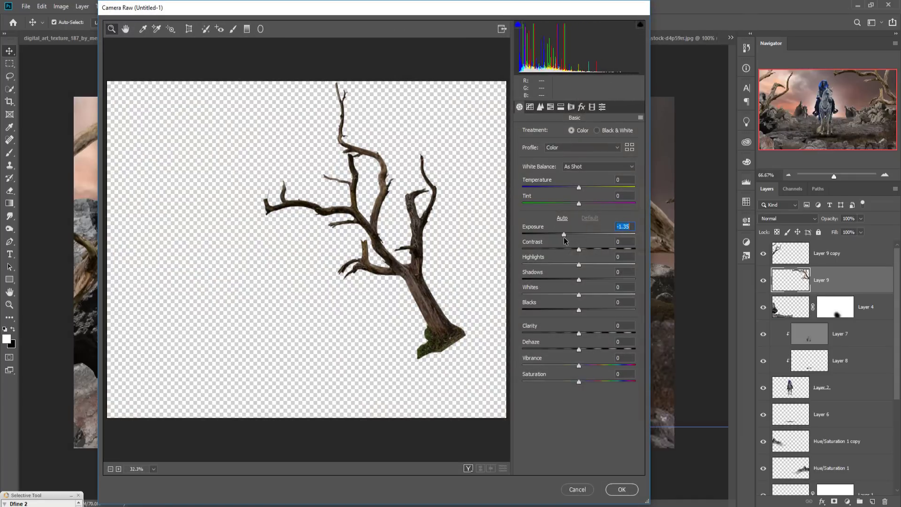
left_click(622, 488)
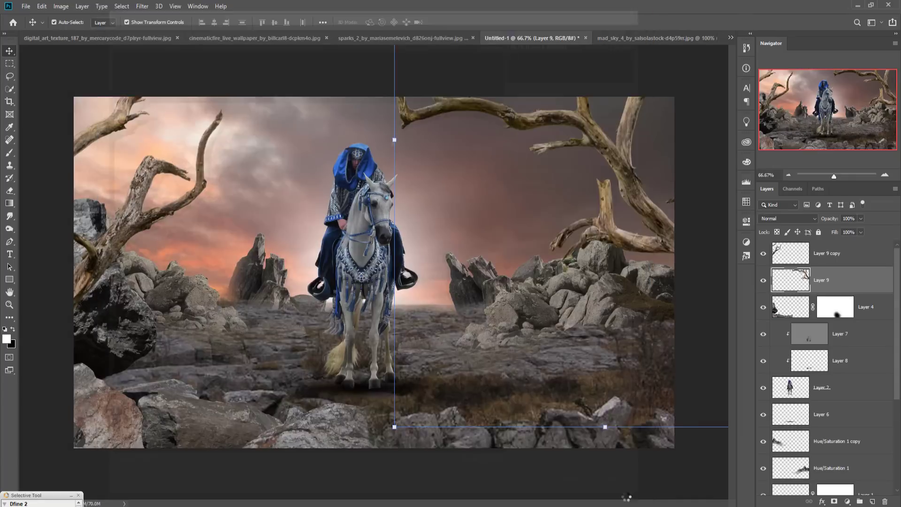
- Darken the Layer 9 copy tree with the Camera Raw Filter by setting its exposure to -1.70
left_click(788, 256)
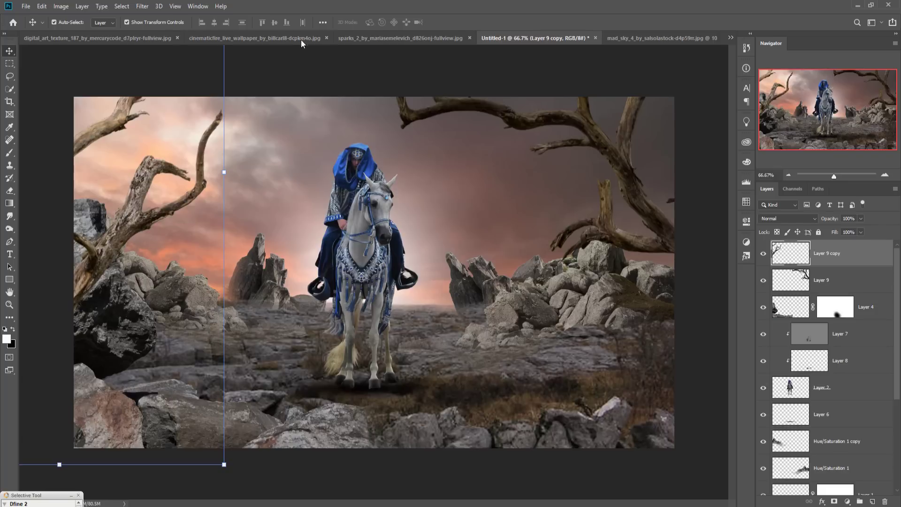
left_click(143, 8)
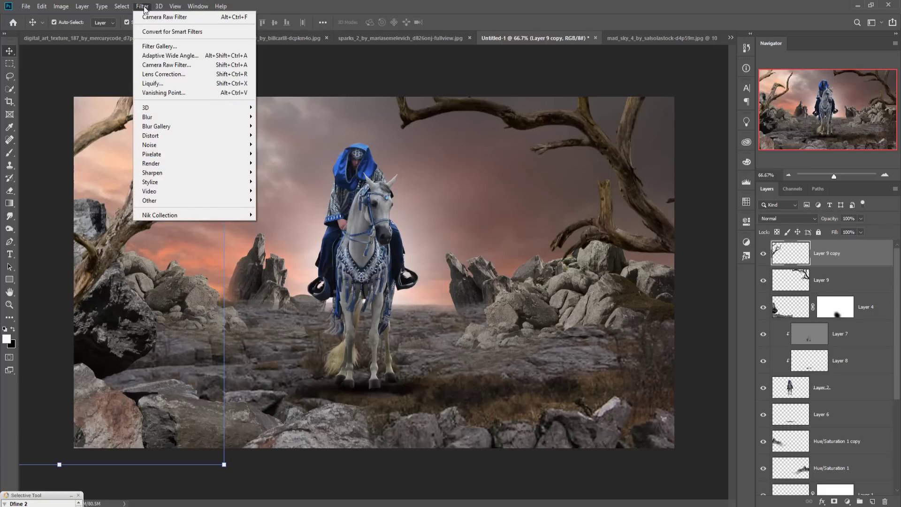
left_click(155, 65)
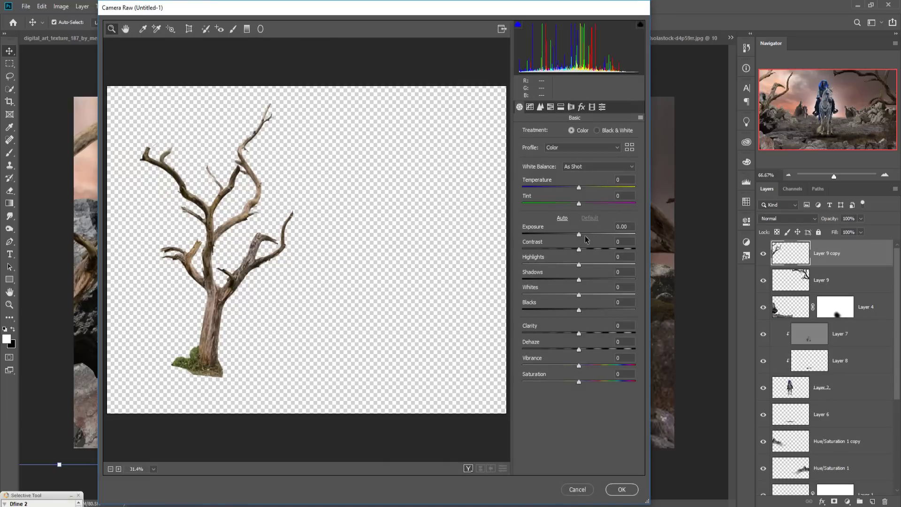
left_click_drag(579, 236, 558, 233)
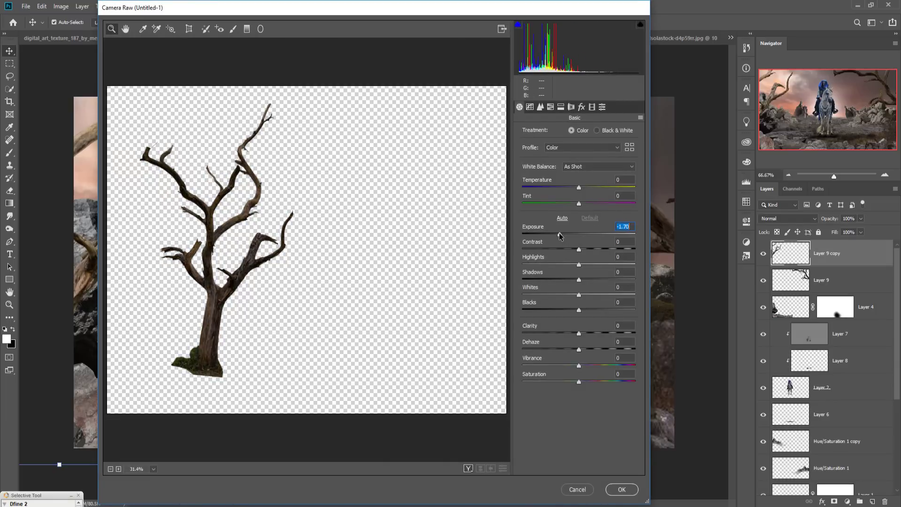
left_click(621, 490)
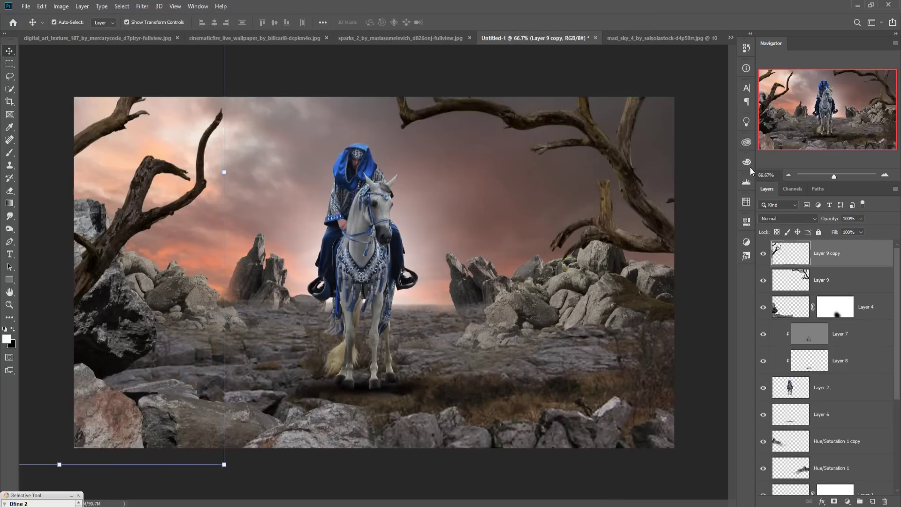
- Bring the mad_sky_4 storm cloud image into the composite as a new top layer and minimize its source window
left_click(645, 36)
left_click_drag(639, 37, 660, 57)
left_click_drag(361, 263, 361, 262)
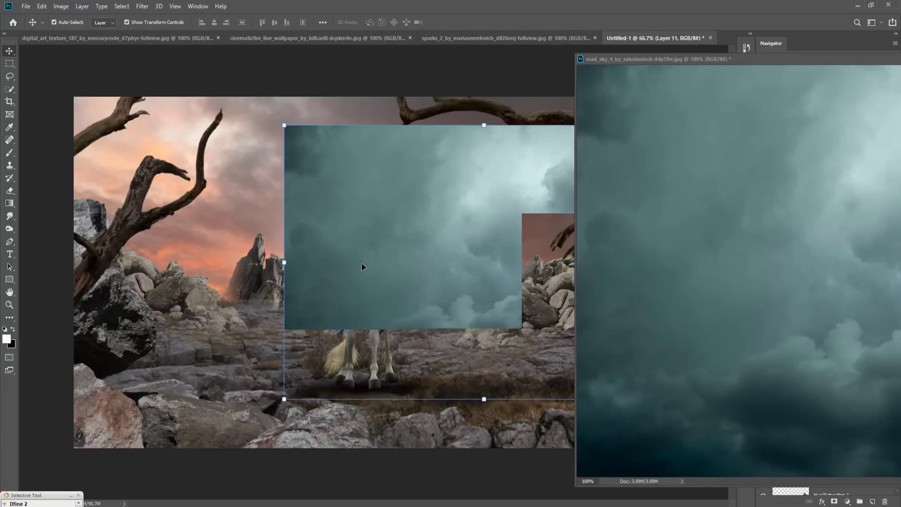
left_click_drag(835, 59, 512, 87)
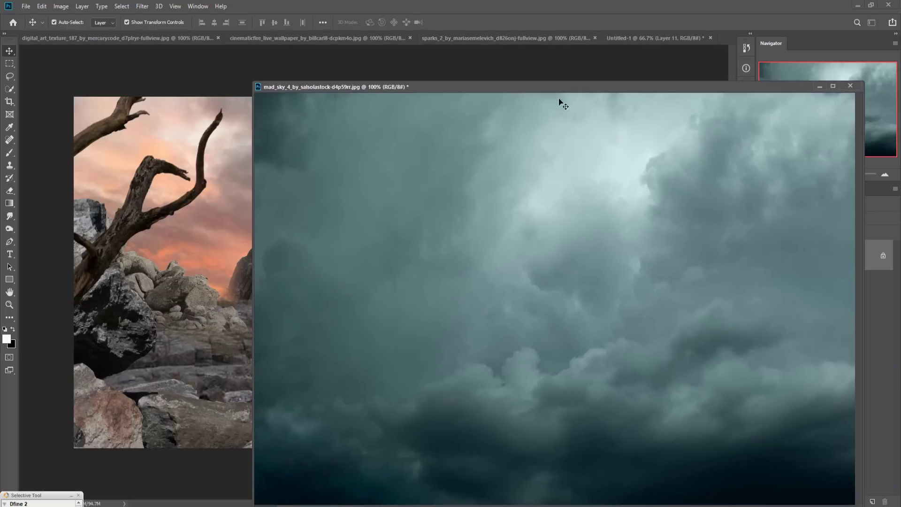
left_click(826, 86)
- Align the storm cloud layer with the canvas's upper-left corner and enlarge it to about 151% to cover the canvas
left_click_drag(532, 174, 331, 151)
left_click_drag(477, 377, 718, 458)
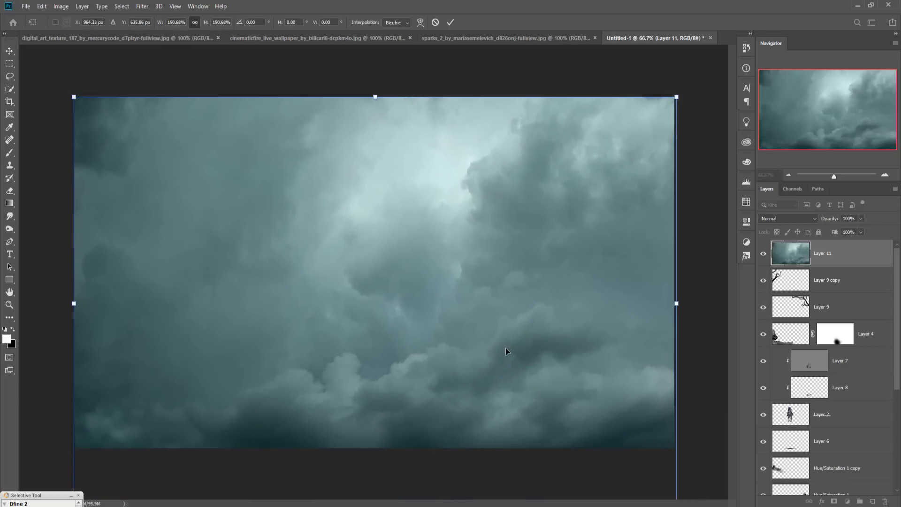
left_click(450, 22)
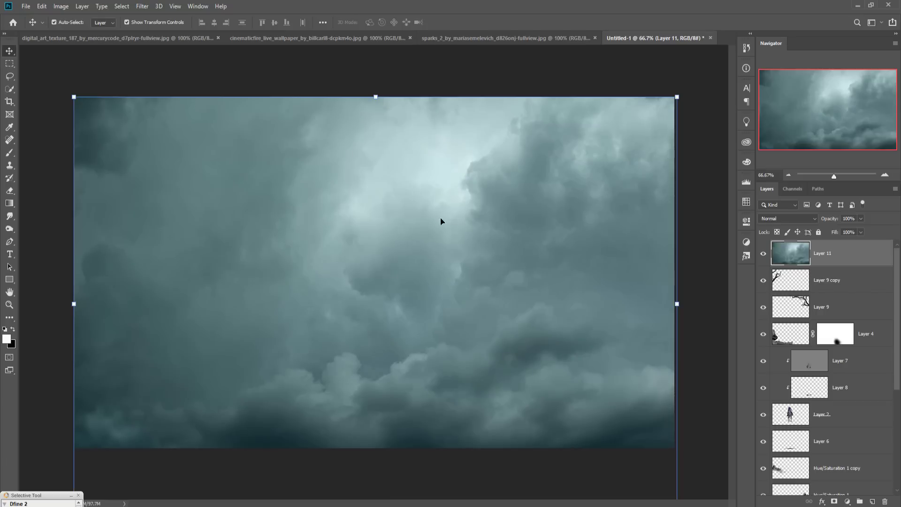
- Duplicate the storm cloud layer as Layer 11 copy and hide the original Layer 11
right_click(839, 255)
left_click(769, 147)
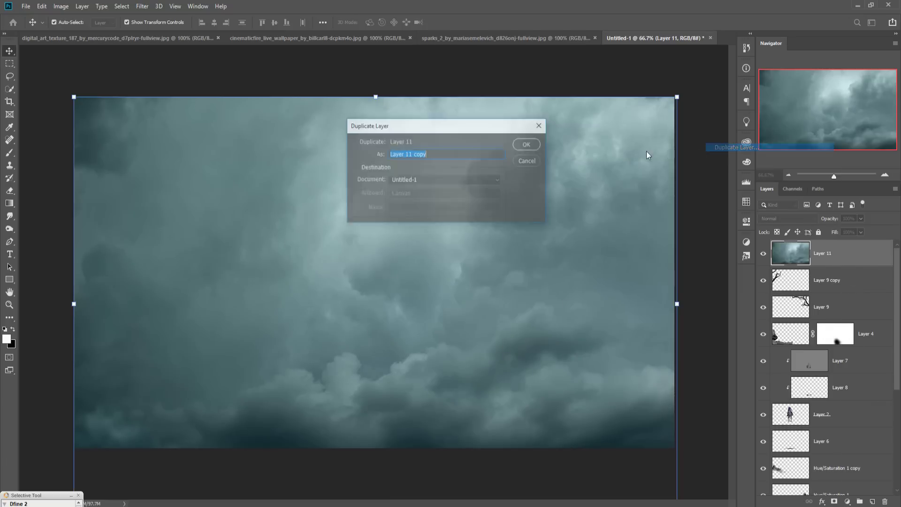
left_click(528, 145)
left_click(763, 280)
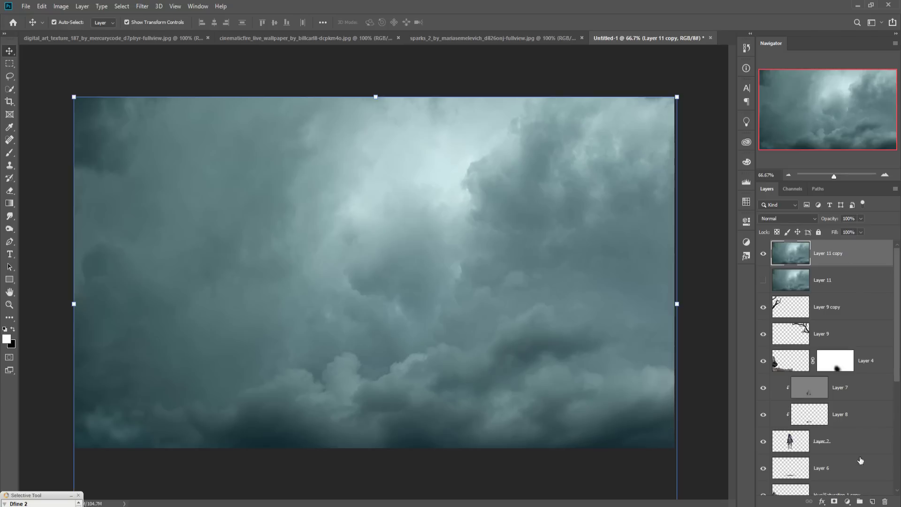
- Mask the storm cloud copy and reveal the central scene with a 600 px black brush at 10% opacity, keeping misty edges
left_click(835, 500)
key("b")
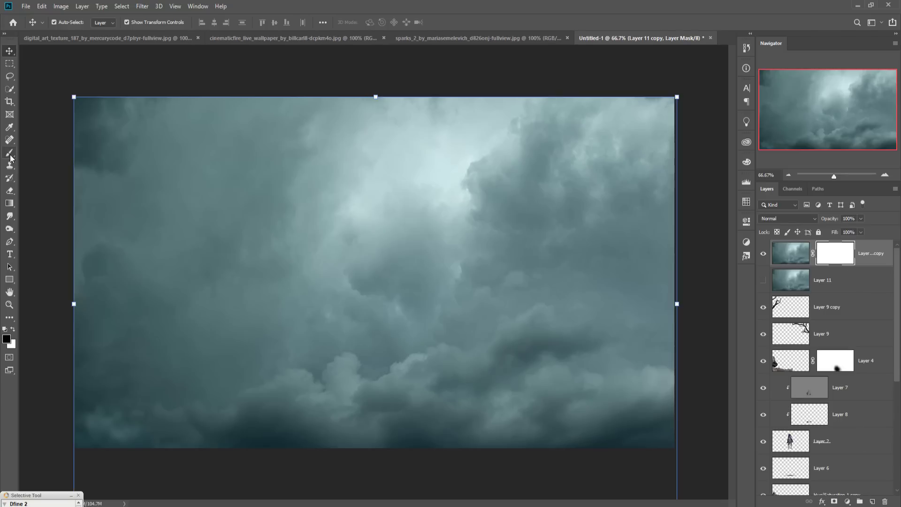
left_click(216, 22)
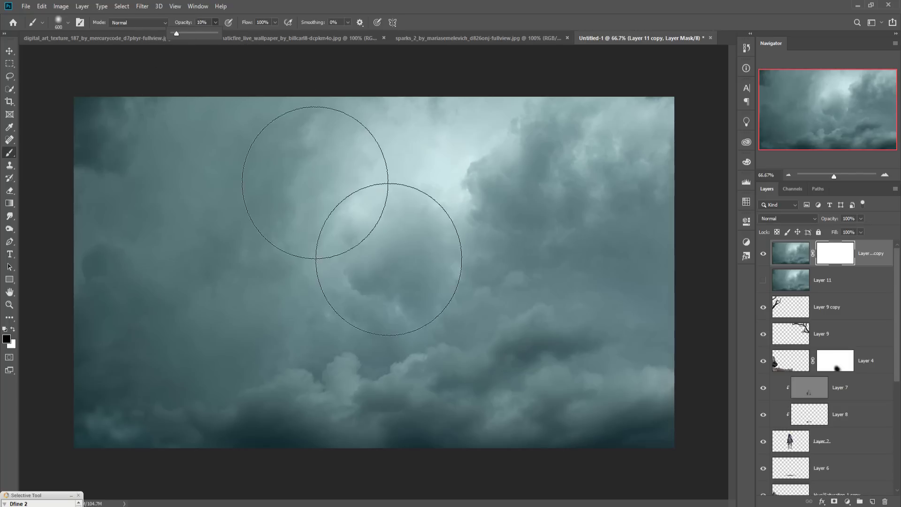
mouse_move(416, 238)
left_mouse_down()
mouse_move(360, 261)
mouse_move(360, 226)
mouse_move(339, 184)
mouse_move(37, 373)
mouse_move(396, 197)
mouse_move(327, 240)
mouse_move(243, 228)
mouse_move(314, 394)
mouse_move(208, 434)
mouse_move(103, 441)
mouse_move(448, 413)
mouse_move(524, 361)
mouse_move(514, 211)
mouse_move(641, 284)
mouse_move(380, 302)
mouse_move(350, 254)
mouse_move(432, 80)
mouse_move(468, 131)
mouse_move(290, 299)
mouse_move(291, 361)
mouse_move(523, 357)
left_mouse_up()
mouse_move(602, 432)
left_mouse_down()
mouse_move(258, 125)
mouse_move(483, 342)
mouse_move(673, 462)
mouse_move(431, 280)
mouse_move(685, 143)
mouse_move(131, 381)
mouse_move(453, 171)
mouse_move(441, 122)
mouse_move(519, 364)
mouse_move(302, 402)
mouse_move(207, 313)
left_mouse_up()
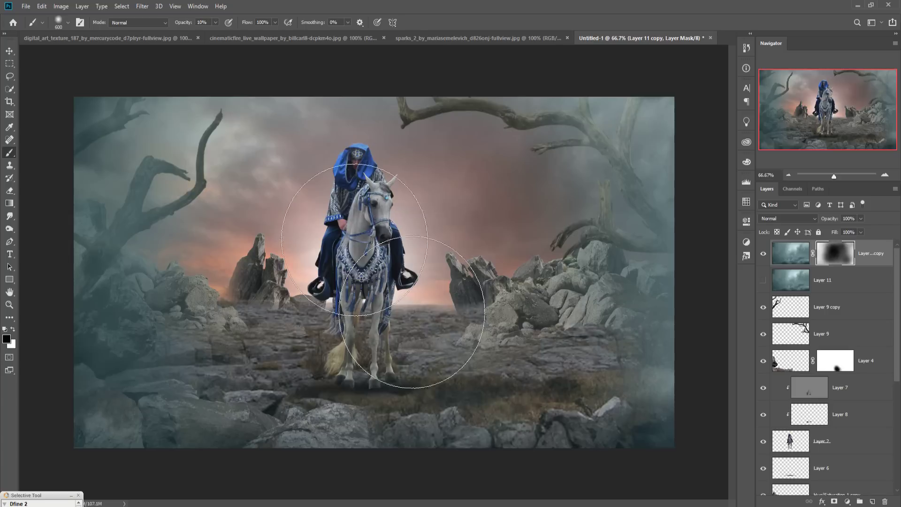
- Move the original storm cloud layer directly below Layer 6 and make it visible
key("v")
left_click(827, 294)
key("x")
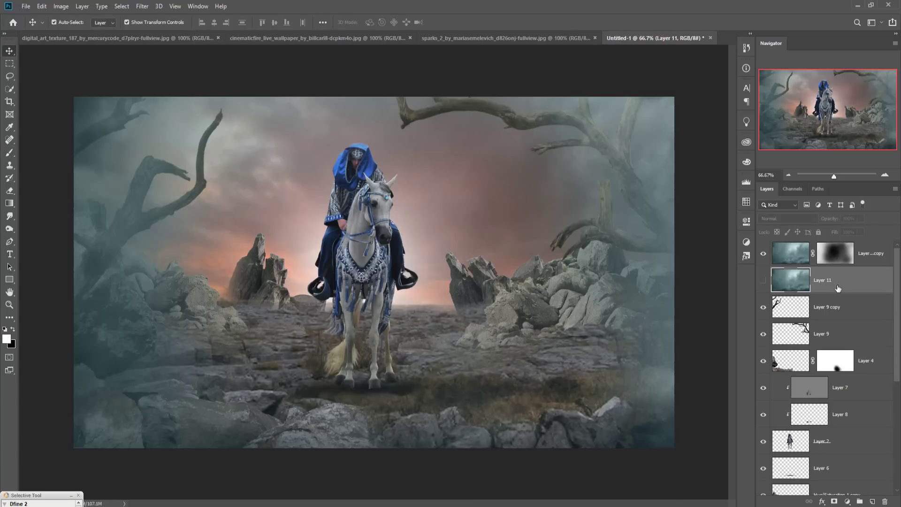
scroll(842, 416, "down", 1)
left_click_drag(840, 245, 848, 414)
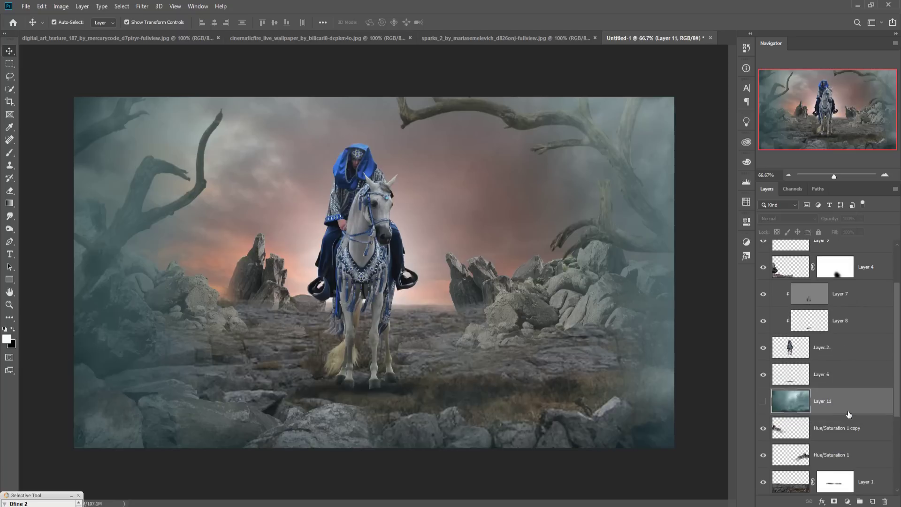
left_click(763, 402)
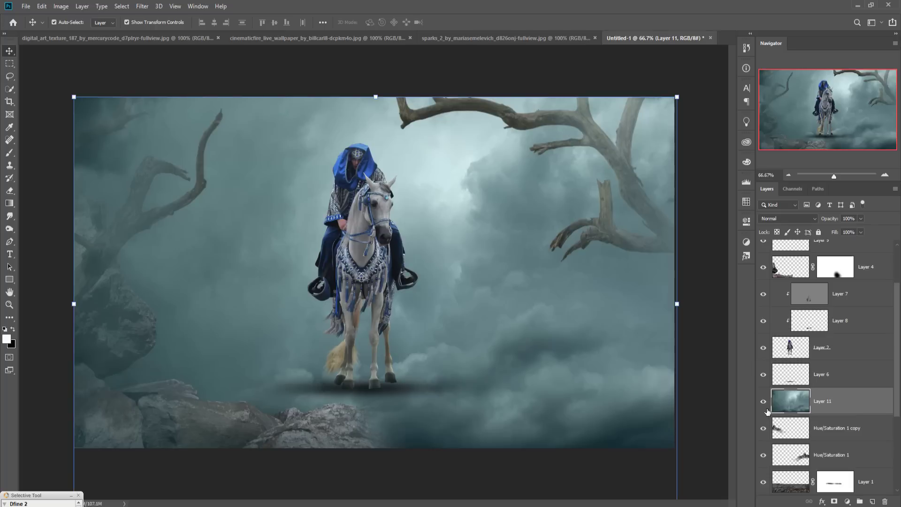
- Add a mask to Layer 11 and paint black at 10% opacity to reveal the rocky ground and horizon through the clouds
left_click(834, 501)
key("b")
key("x")
mouse_move(301, 404)
left_mouse_down()
mouse_move(237, 422)
mouse_move(144, 345)
mouse_move(189, 327)
mouse_move(599, 306)
mouse_move(569, 381)
mouse_move(603, 258)
mouse_move(282, 275)
mouse_move(291, 111)
mouse_move(301, 171)
mouse_move(543, 352)
mouse_move(365, 322)
mouse_move(133, 302)
mouse_move(573, 376)
mouse_move(499, 381)
mouse_move(543, 382)
left_mouse_up()
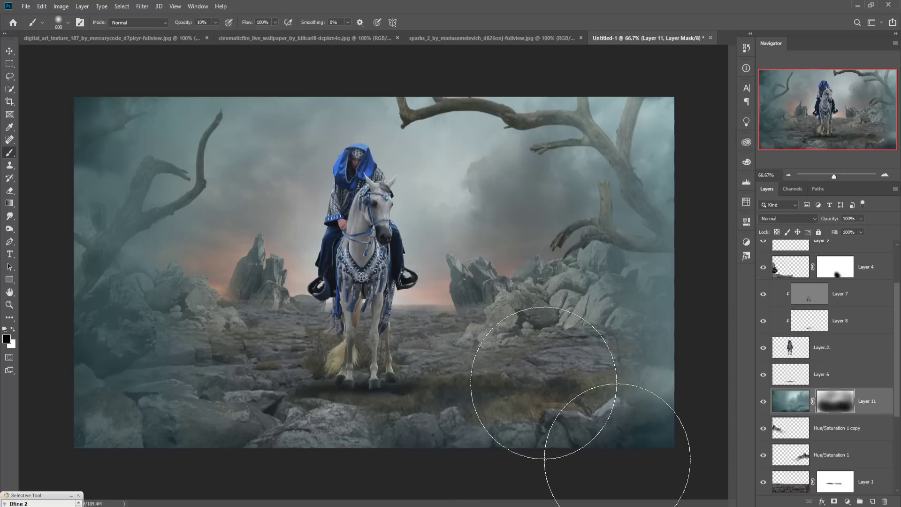
- Bring the digital_art_texture_187 image into the composite as a new layer and minimize its source window
left_click(9, 51)
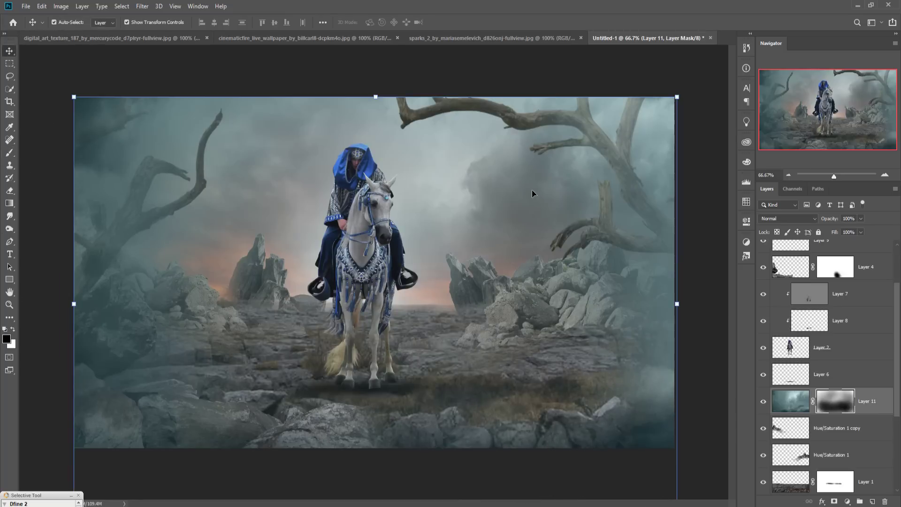
left_click(491, 37)
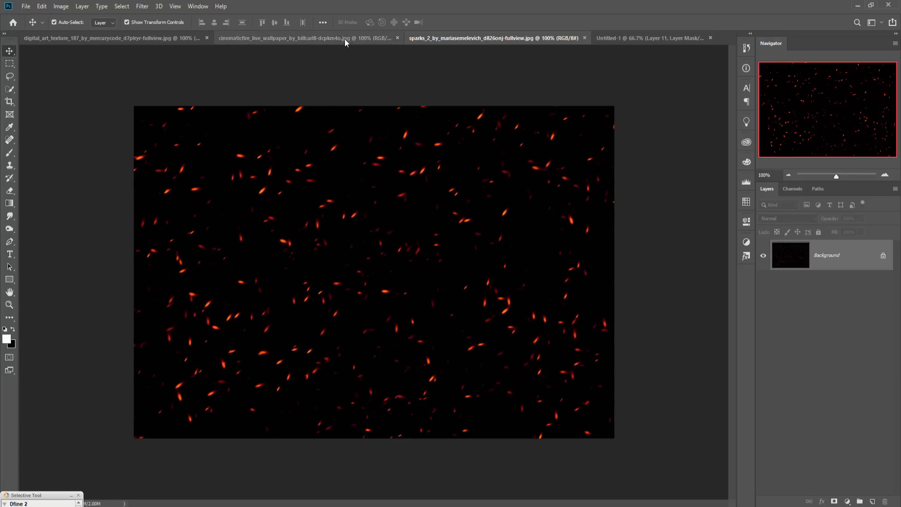
left_click(324, 38)
left_click_drag(140, 38, 491, 103)
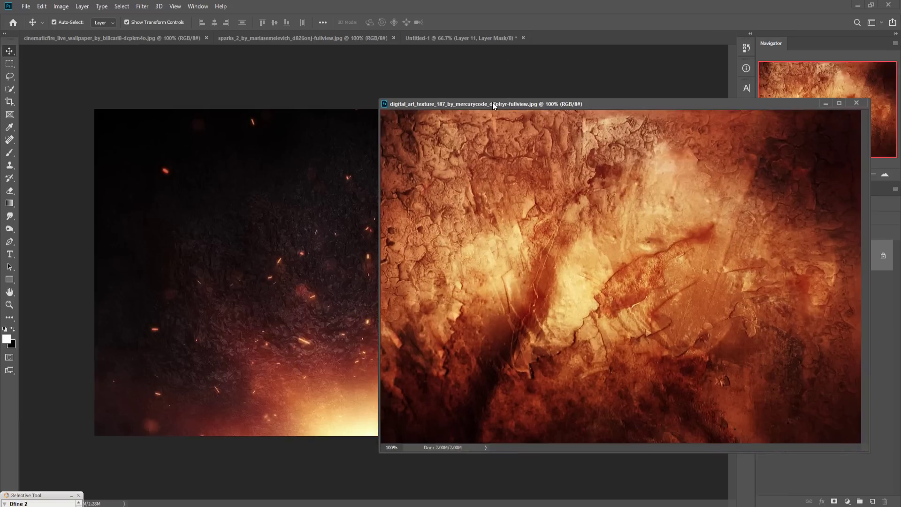
left_click(445, 38)
left_click_drag(591, 216, 345, 239)
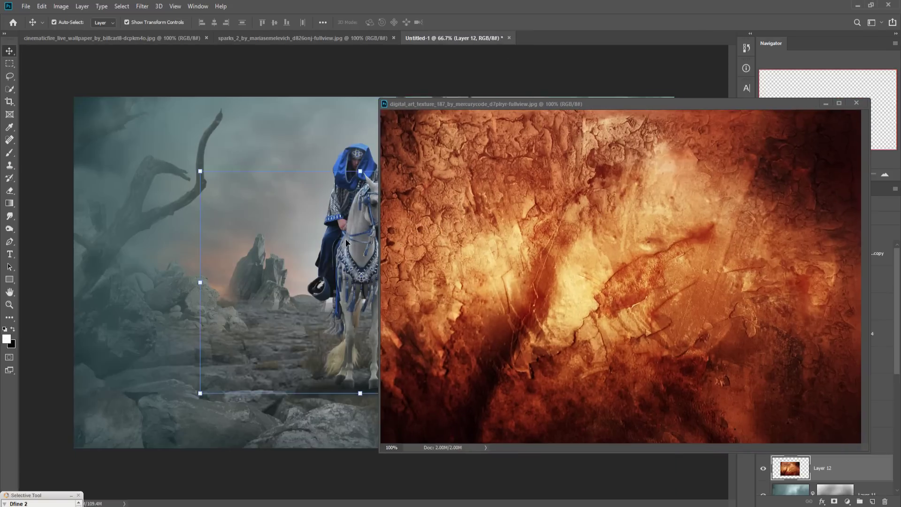
left_click(826, 104)
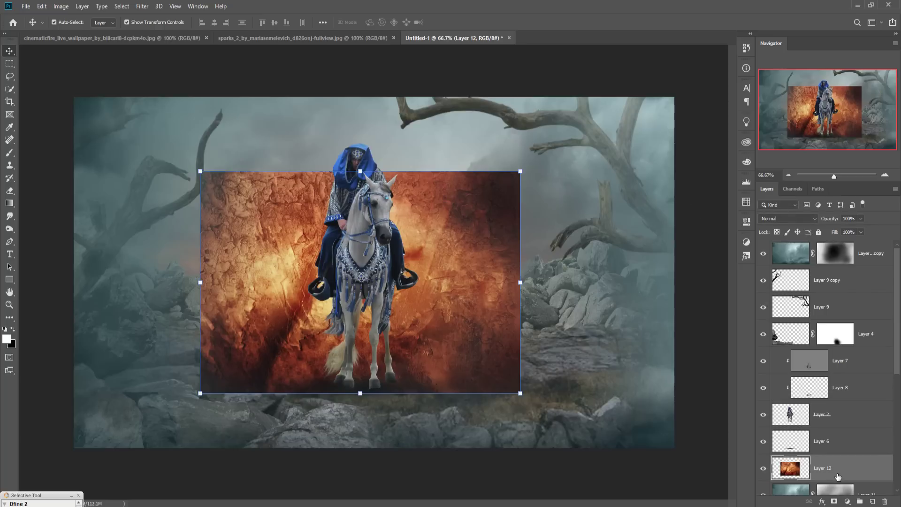
- Move the fiery texture layer to the top of the stack, enlarge it to 188.35% and position it over the whole canvas
left_click_drag(838, 476, 837, 253)
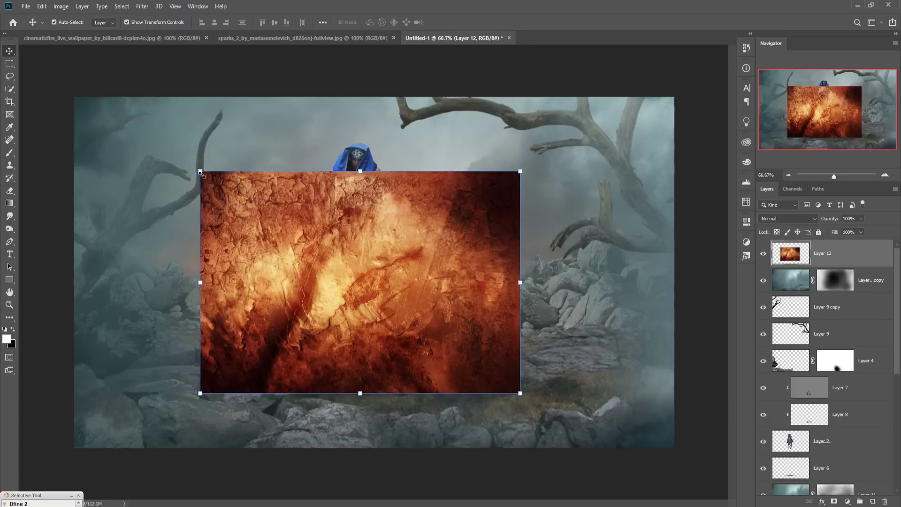
left_click_drag(202, 174, 72, 83)
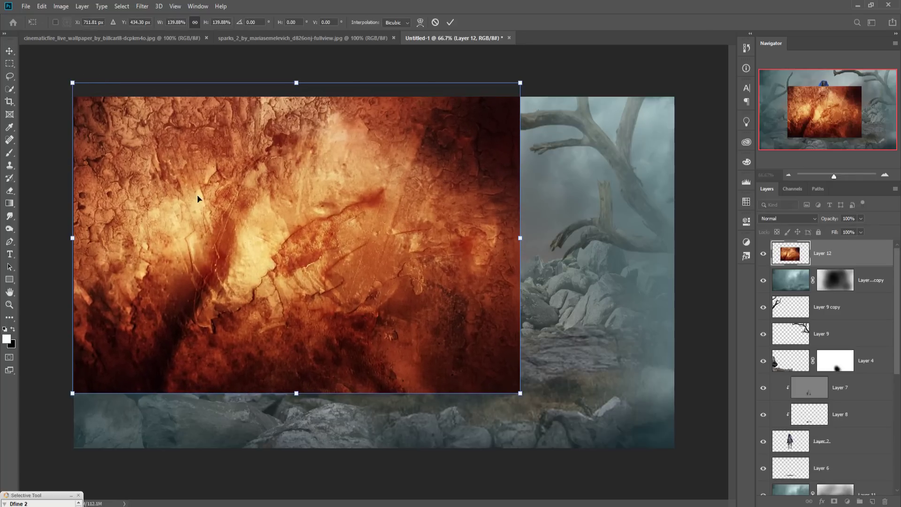
left_click_drag(558, 411, 703, 475)
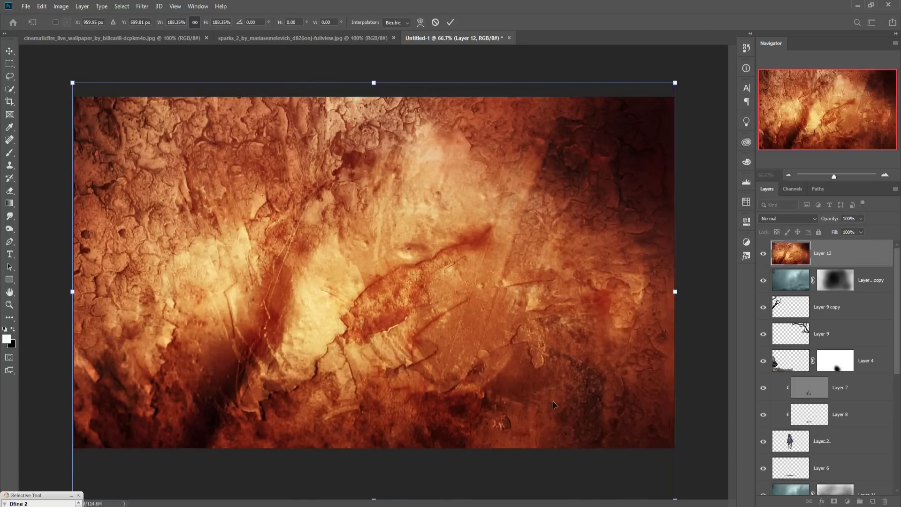
left_click_drag(559, 406, 560, 365)
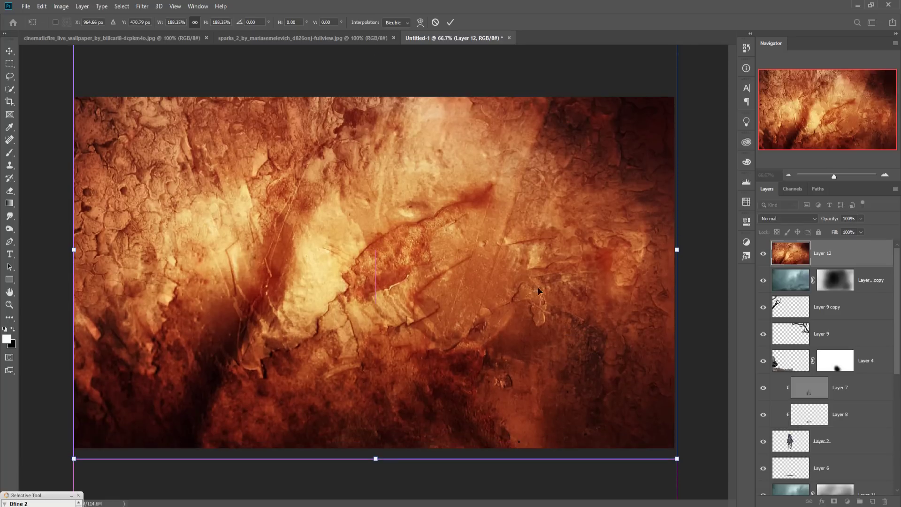
left_click(450, 22)
- Duplicate the fiery texture Layer 12, keep the original hidden and set the copy's blend mode to Overlay
right_click(833, 252)
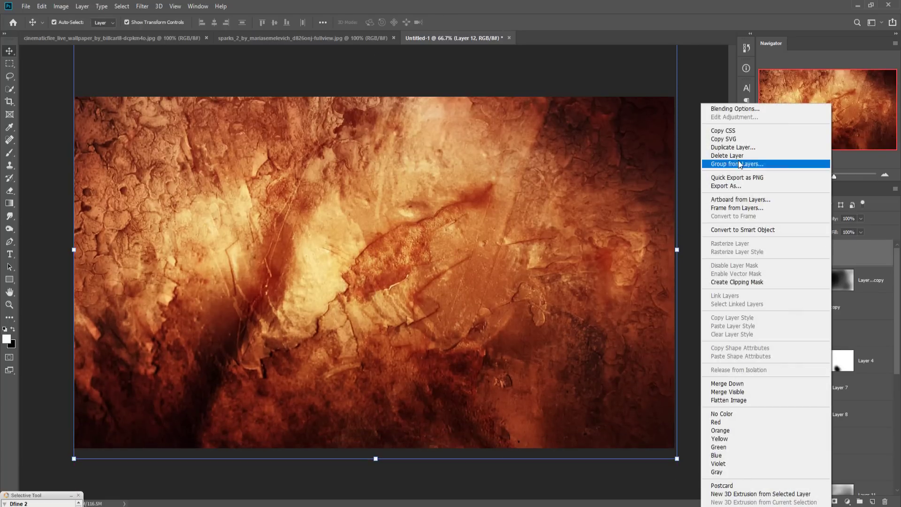
left_click(725, 147)
left_click(526, 146)
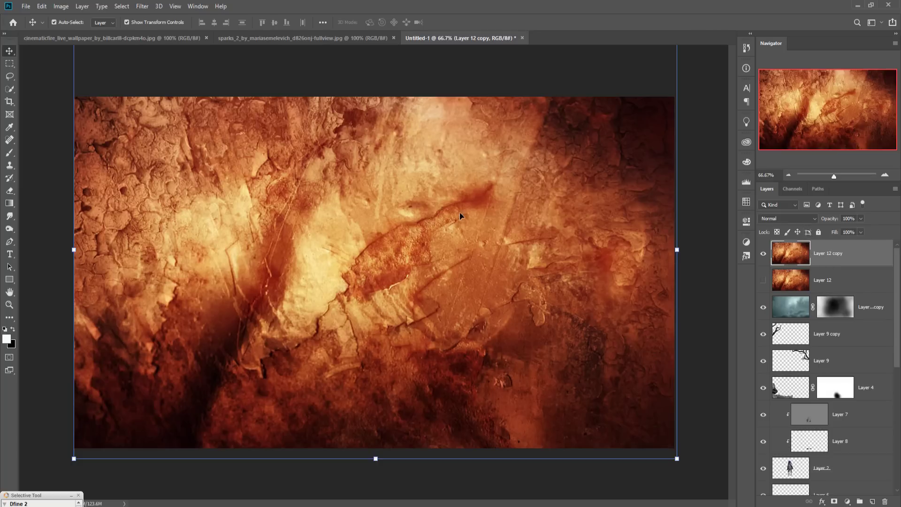
left_click(794, 218)
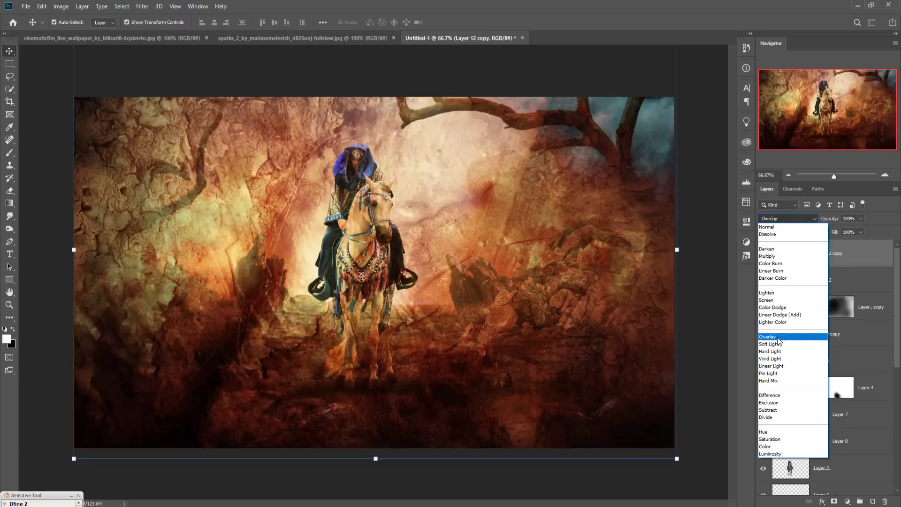
left_click(777, 338)
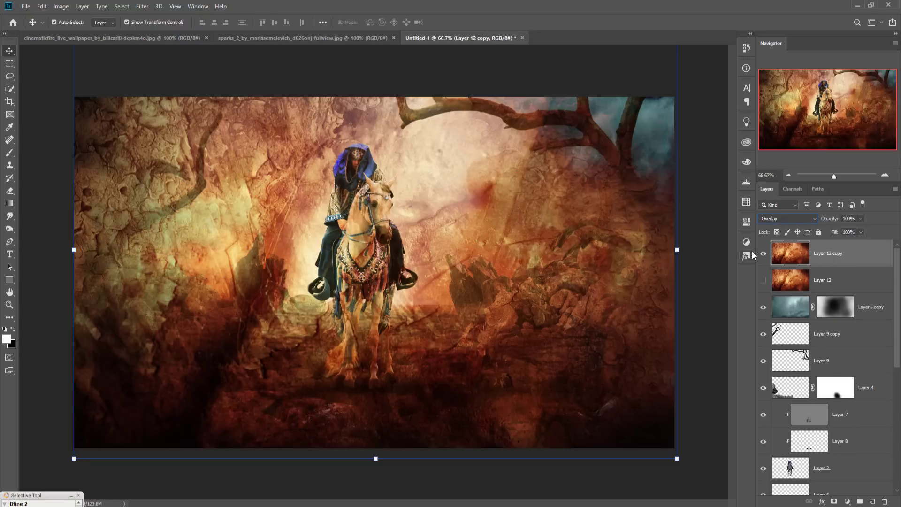
- Add a mask to the Overlay texture copy and paint black at 10%, then 80% opacity to clear the texture from rider and centre
left_click(838, 501)
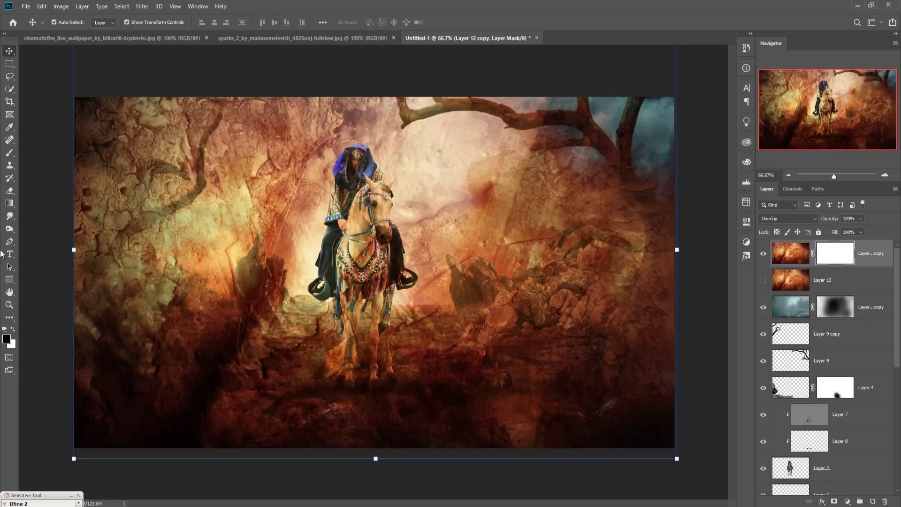
left_click(10, 152)
key("x")
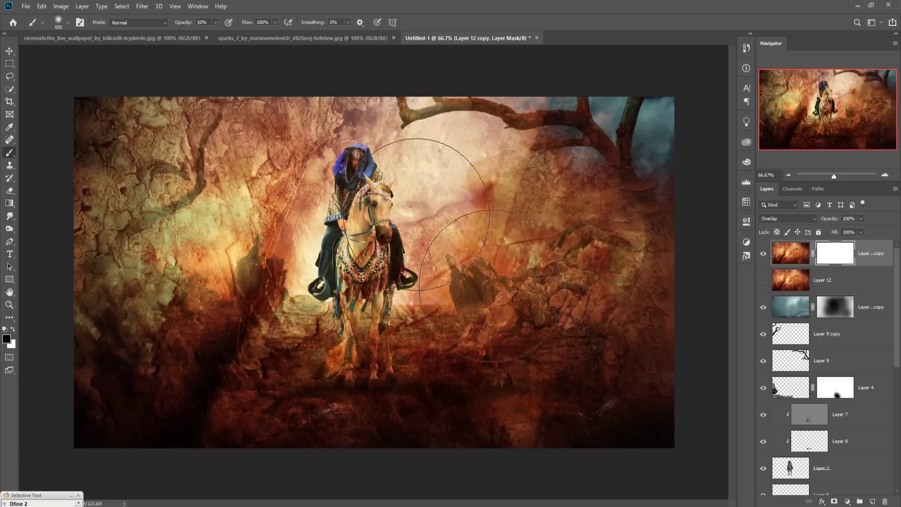
mouse_move(416, 161)
left_mouse_down()
mouse_move(382, 91)
mouse_move(375, 165)
mouse_move(351, 127)
left_mouse_up()
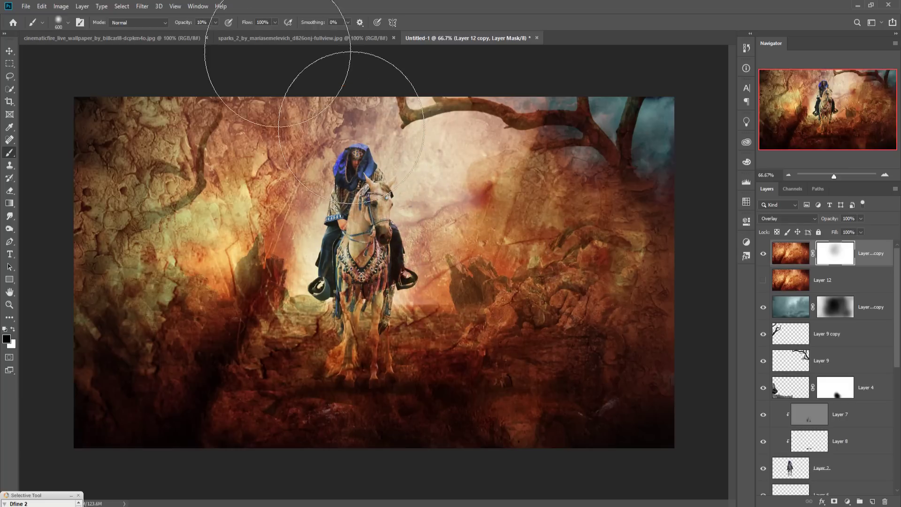
left_click(215, 22)
left_click(246, 35)
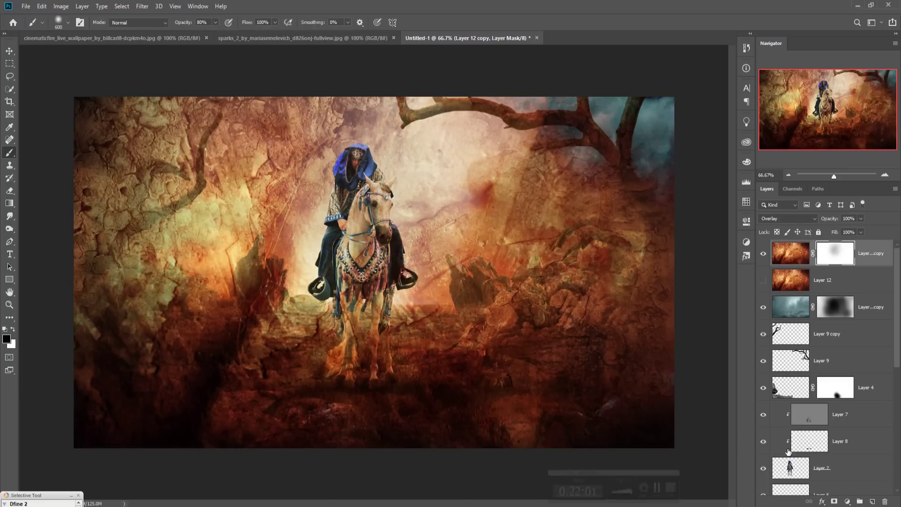
mouse_move(338, 198)
left_mouse_down()
mouse_move(263, 183)
mouse_move(289, 308)
mouse_move(569, 288)
mouse_move(592, 342)
mouse_move(457, 402)
mouse_move(491, 373)
left_mouse_up()
- Paint white on the texture mask with a 200 px brush at 17% opacity to restore fiery colour around the edges and foreground rocks
key("x")
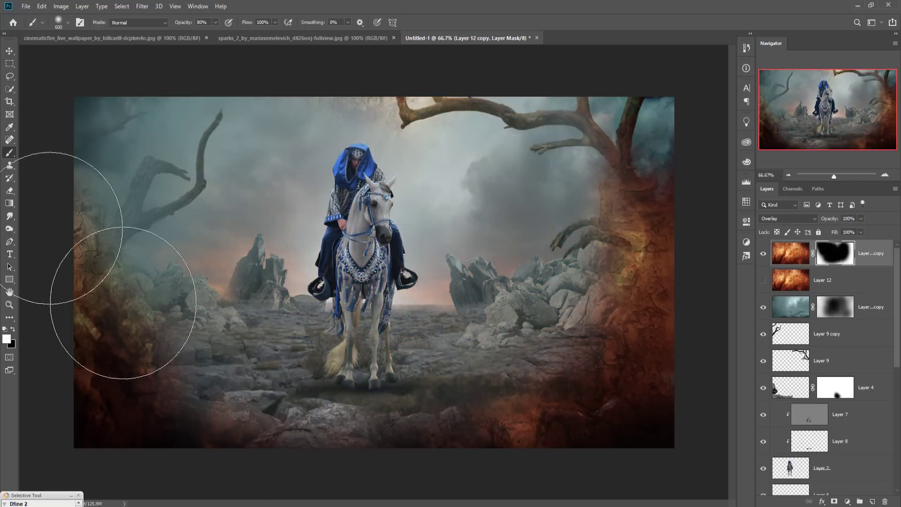
left_click_drag(81, 241, 191, 281)
key("bracketleft")
key("bracketleft")
key("bracketleft")
key("bracketleft")
key("bracketleft")
left_click(216, 23)
left_click_drag(215, 33, 186, 38)
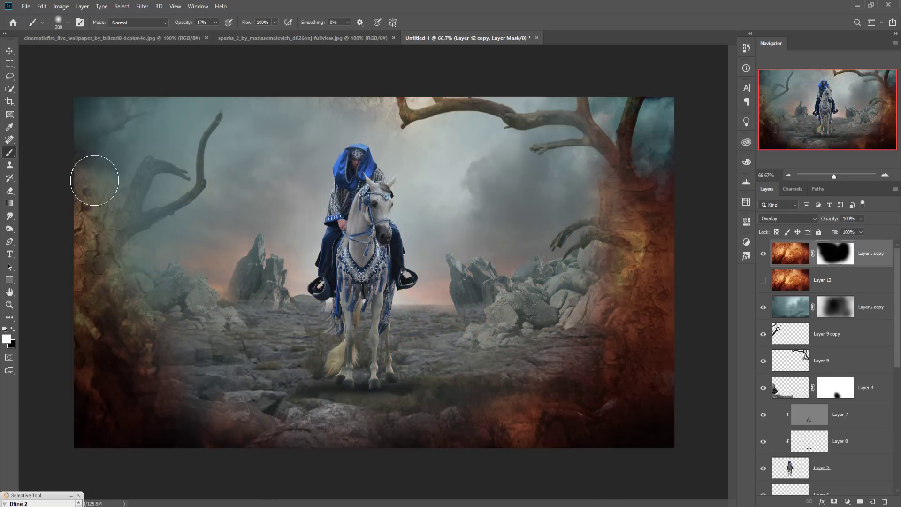
left_click_drag(570, 130, 610, 136)
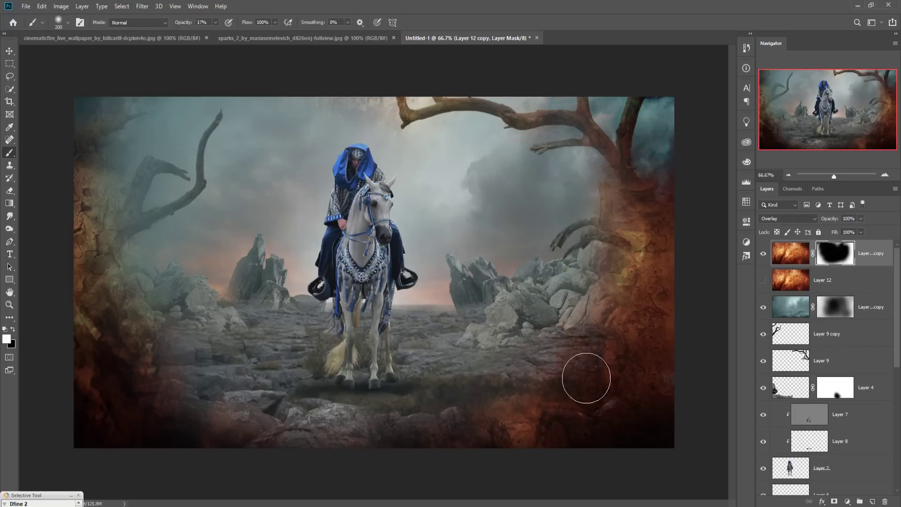
mouse_move(263, 423)
left_mouse_down()
mouse_move(203, 372)
mouse_move(282, 403)
left_mouse_up()
mouse_move(425, 444)
left_mouse_down()
mouse_move(525, 438)
mouse_move(464, 425)
mouse_move(326, 438)
mouse_move(414, 424)
mouse_move(293, 443)
mouse_move(303, 395)
mouse_move(178, 328)
mouse_move(196, 356)
left_mouse_up()
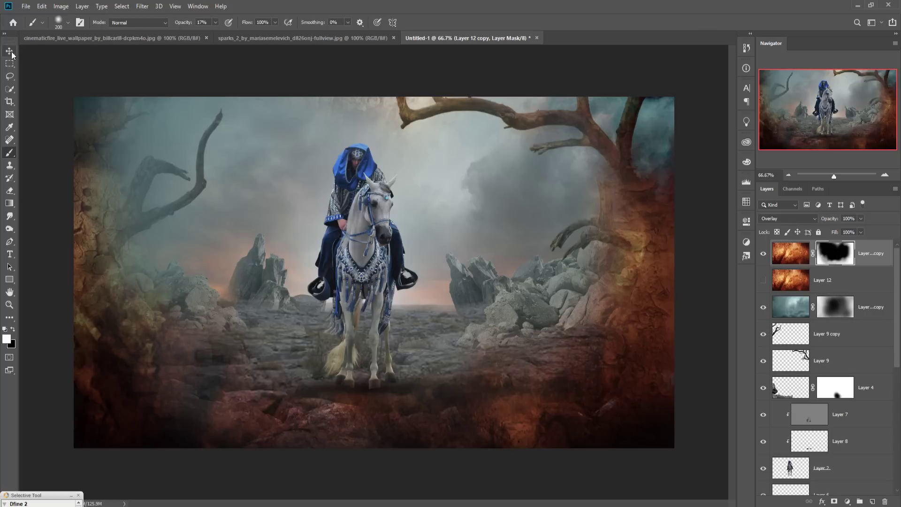
left_click(10, 52)
left_click(791, 259)
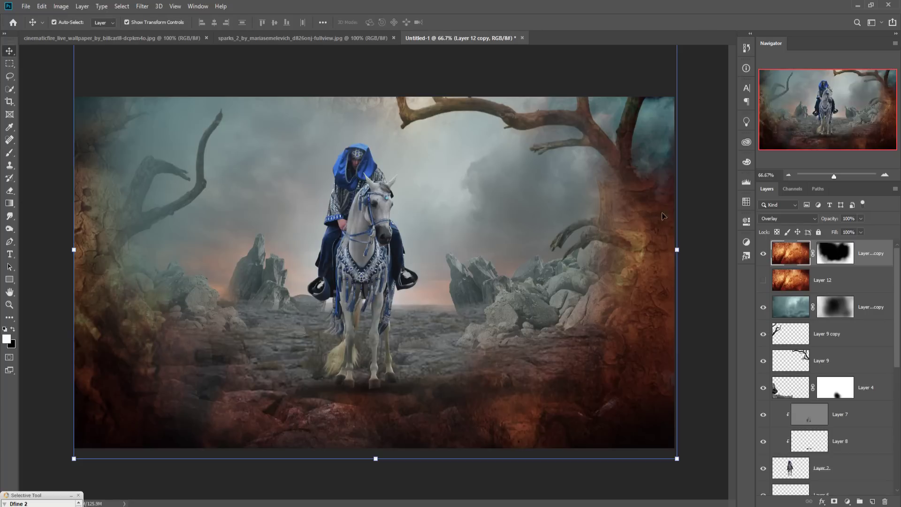
- Bring the sparks_2 image into the composite as a new layer and minimize its source window
left_click(278, 38)
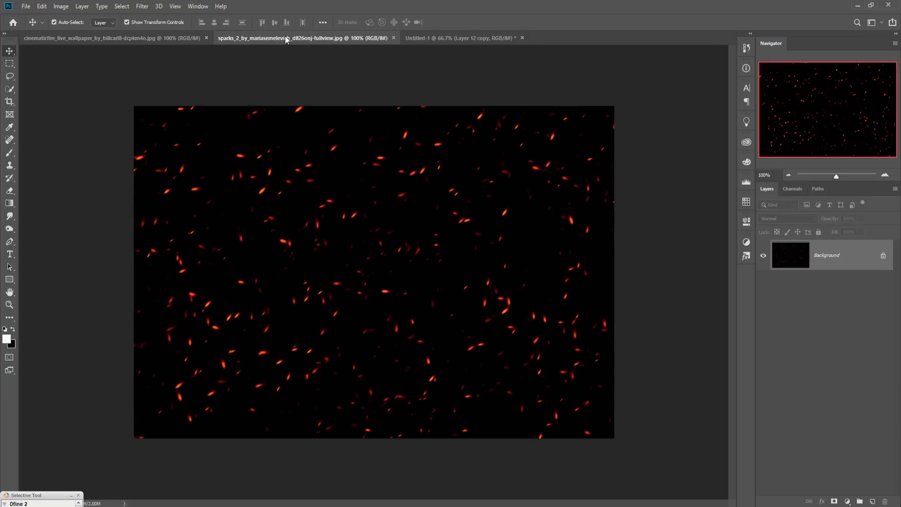
left_click_drag(285, 36, 292, 60)
left_click_drag(380, 73, 643, 73)
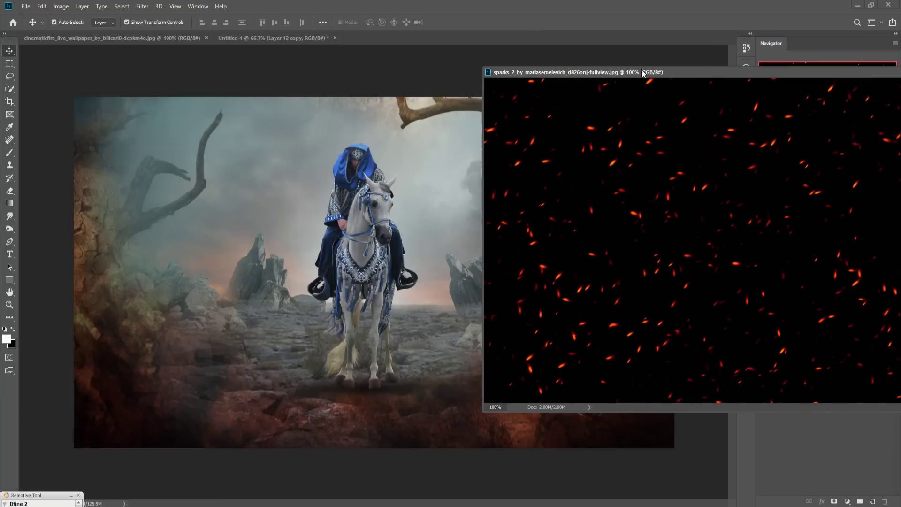
left_click_drag(660, 207, 448, 246)
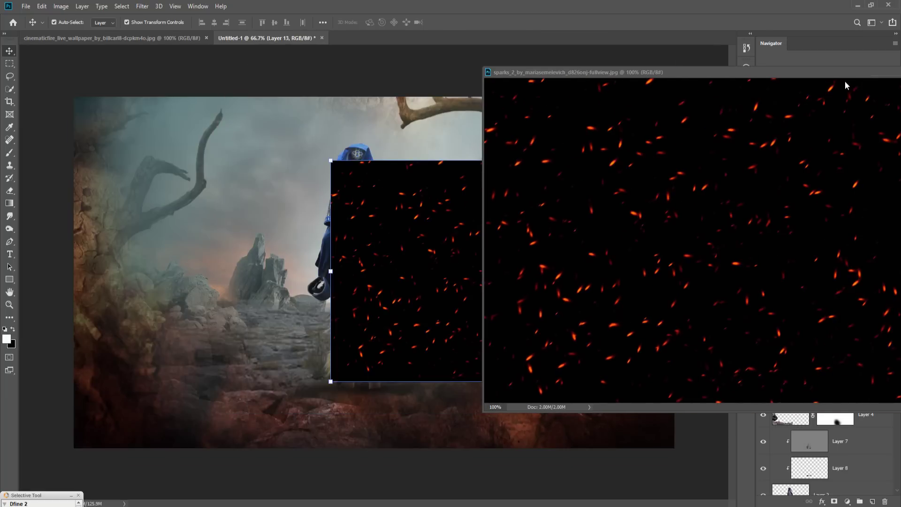
left_click_drag(844, 74, 601, 144)
left_click(679, 143)
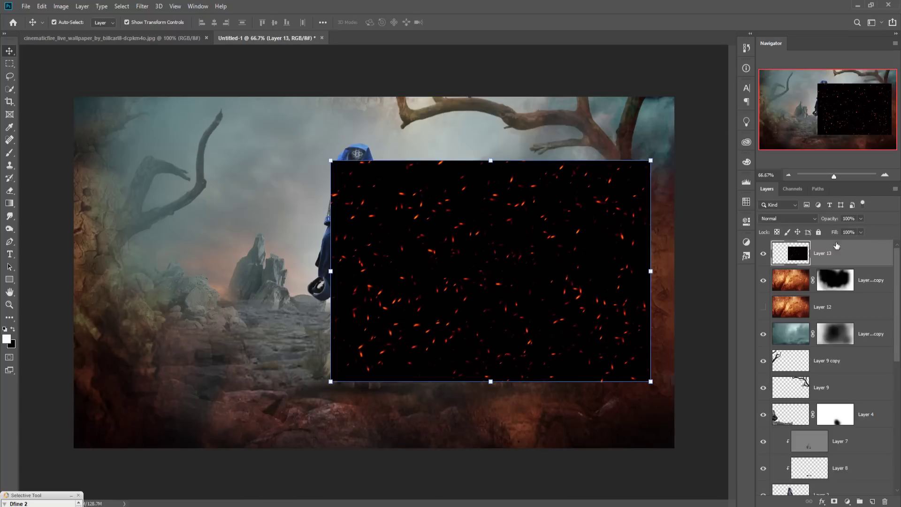
- Set the sparks layer to Screen blending, then rotate and place it over the lower-right rocks and ground
left_click(811, 219)
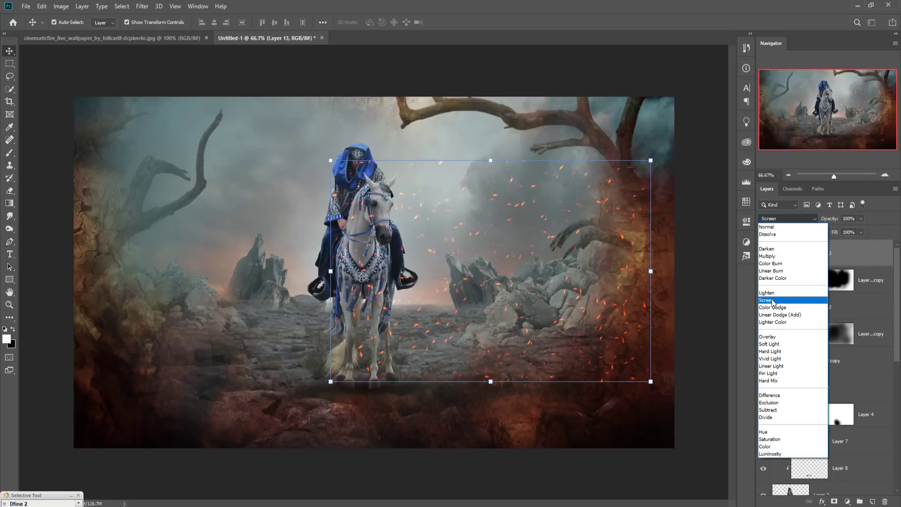
left_click(792, 310)
left_click_drag(662, 159, 596, 385)
left_click(449, 22)
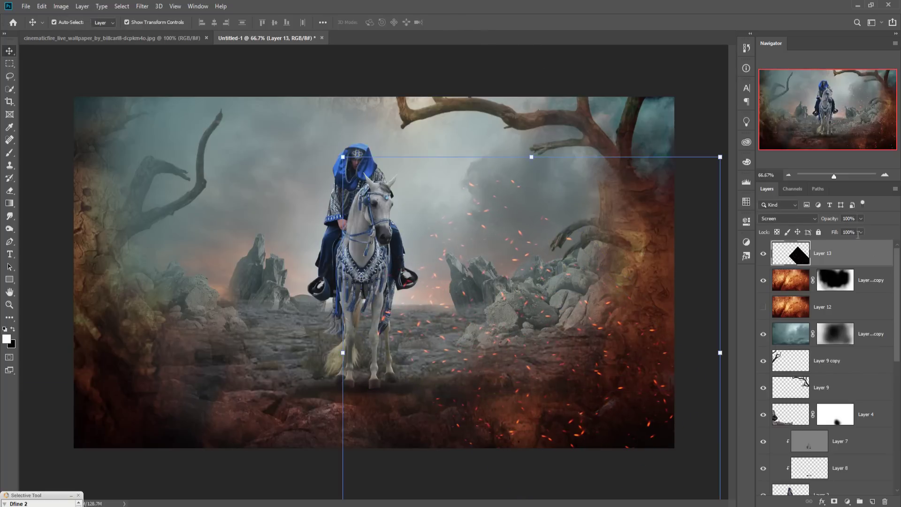
- Duplicate the sparks layer and place the copy over the lower-left rocks and ground
right_click(865, 250)
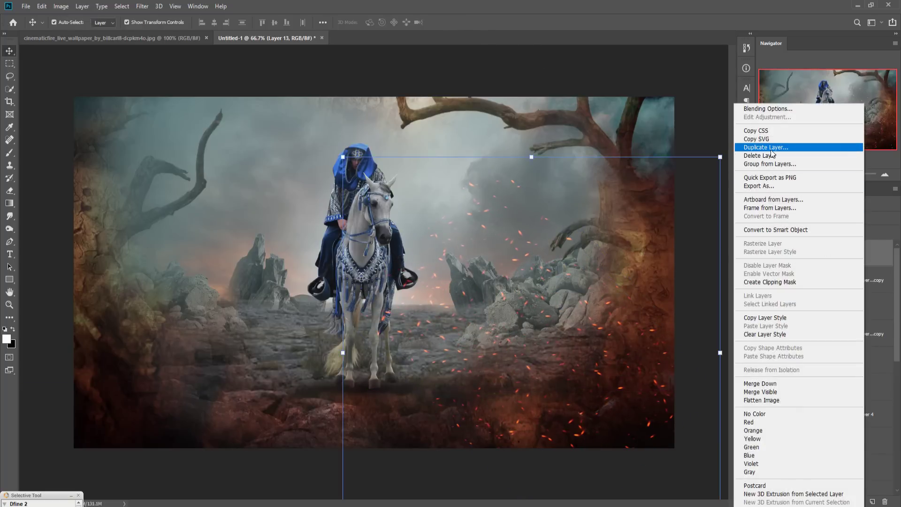
left_click(766, 147)
left_click(528, 144)
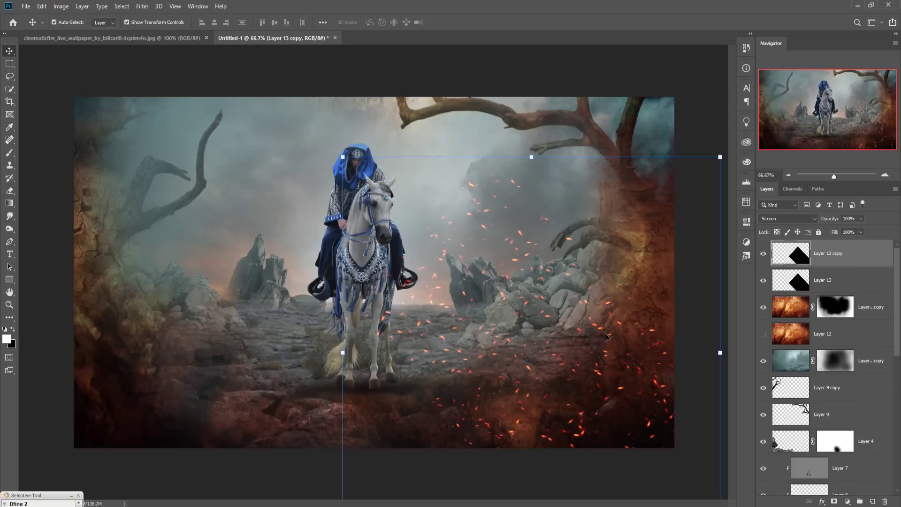
left_click_drag(605, 336, 337, 347)
left_click_drag(469, 282, 352, 381)
key("Return")
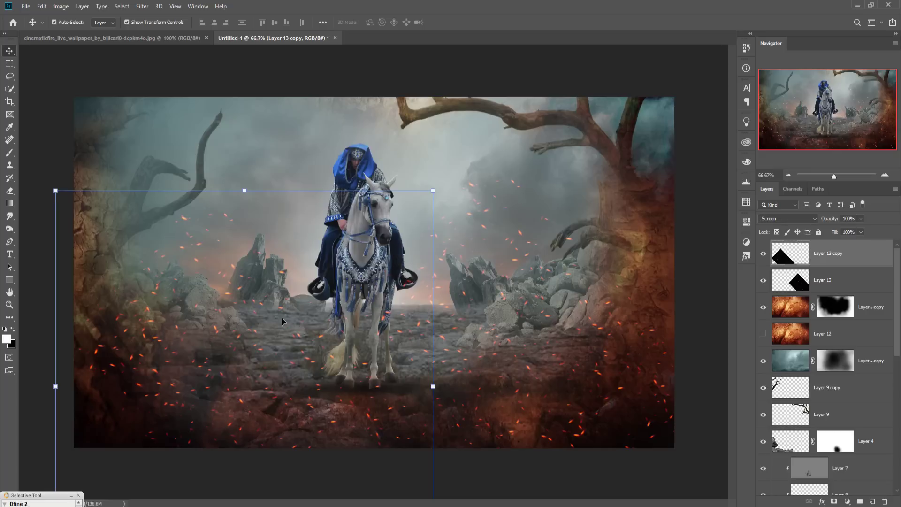
left_click_drag(281, 321, 153, 350)
- Duplicate the Layer 13 copy sparks and move the new copy toward the bottom centre of the canvas
right_click(850, 260)
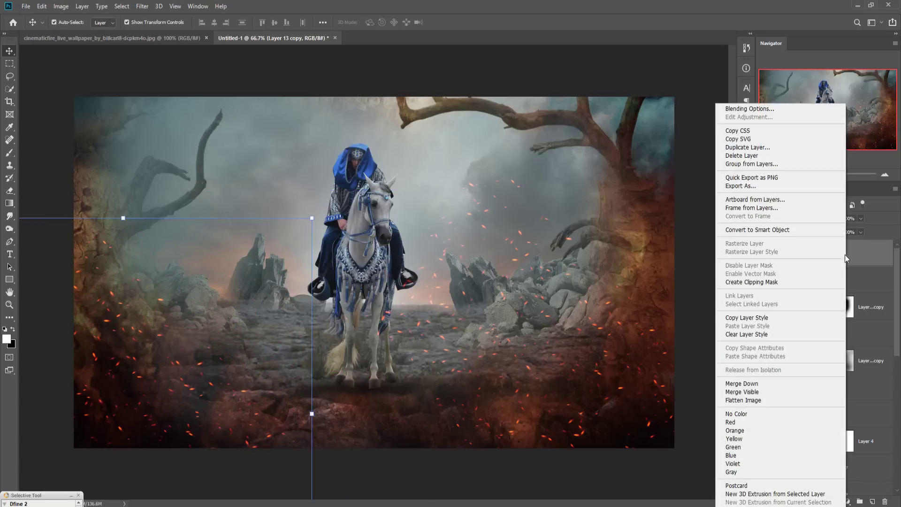
left_click(770, 146)
left_click(528, 145)
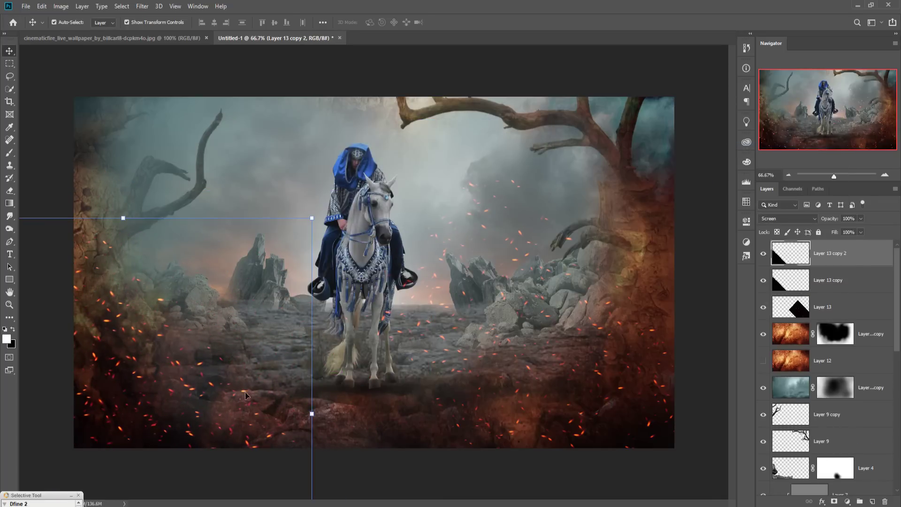
left_click_drag(206, 388, 414, 401)
- Rotate the second sparks copy by 44.93°, scale it to 80.13% and position it on the ground beneath the horse
left_click_drag(527, 227, 723, 430)
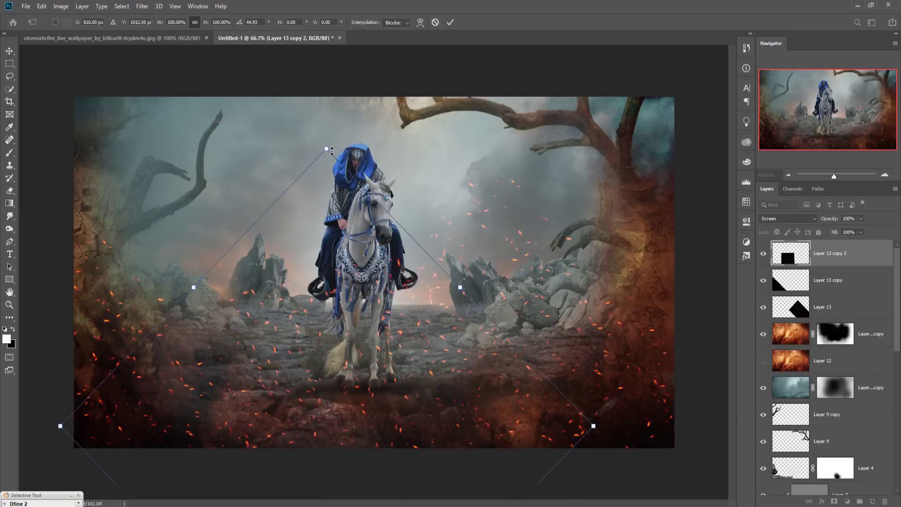
left_click_drag(331, 151, 334, 261)
left_click_drag(382, 385, 391, 338)
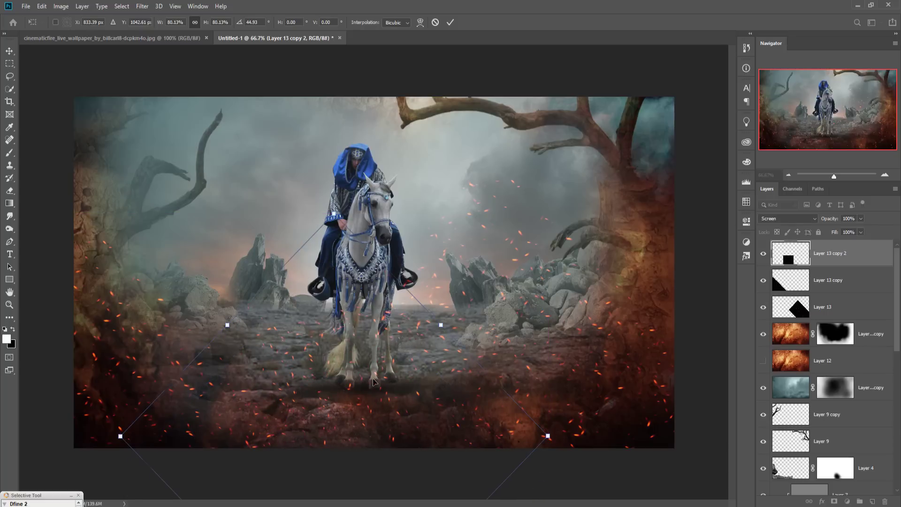
left_click(9, 53)
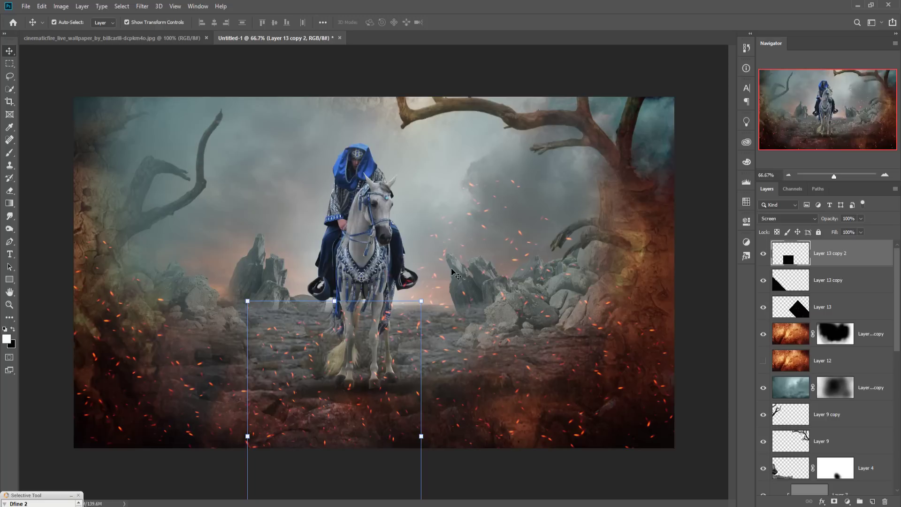
mouse_move(774, 501)
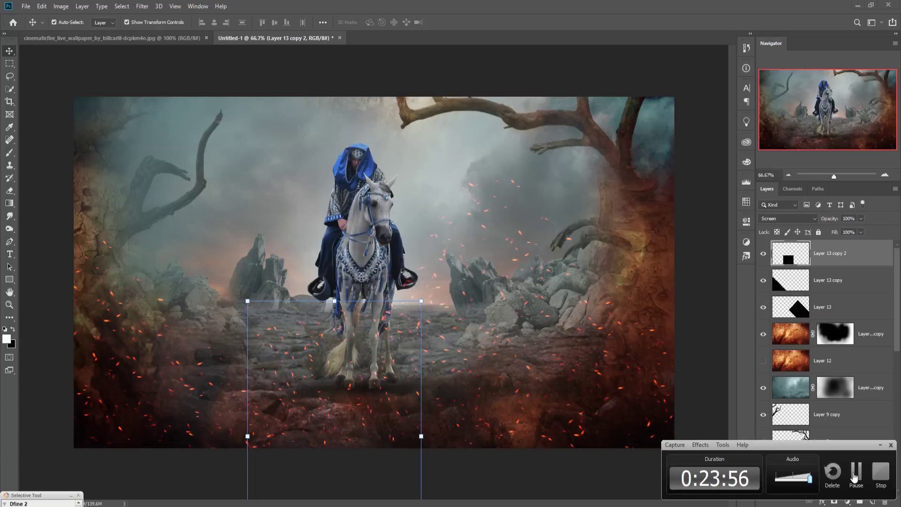
left_click(855, 475)
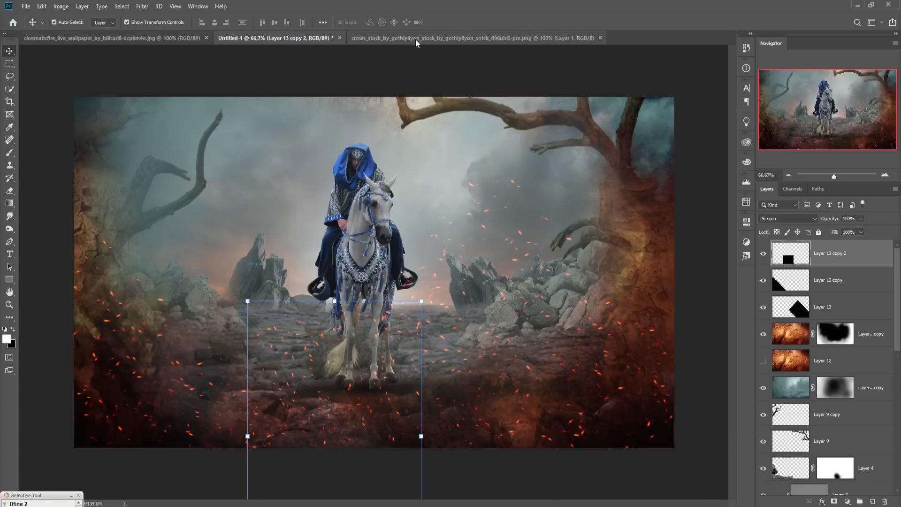
- Switch to the crows stock image and draw a lasso selection around the upper-left flying crow
left_click(415, 38)
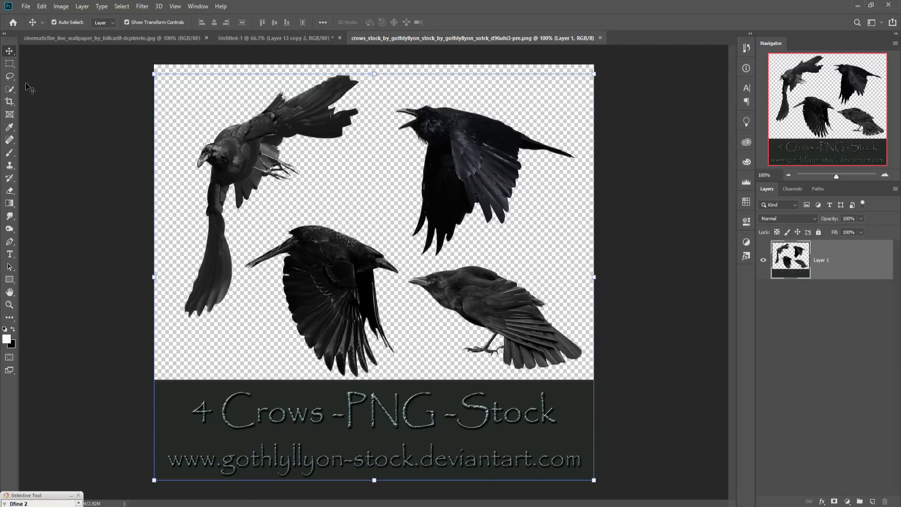
left_click(10, 75)
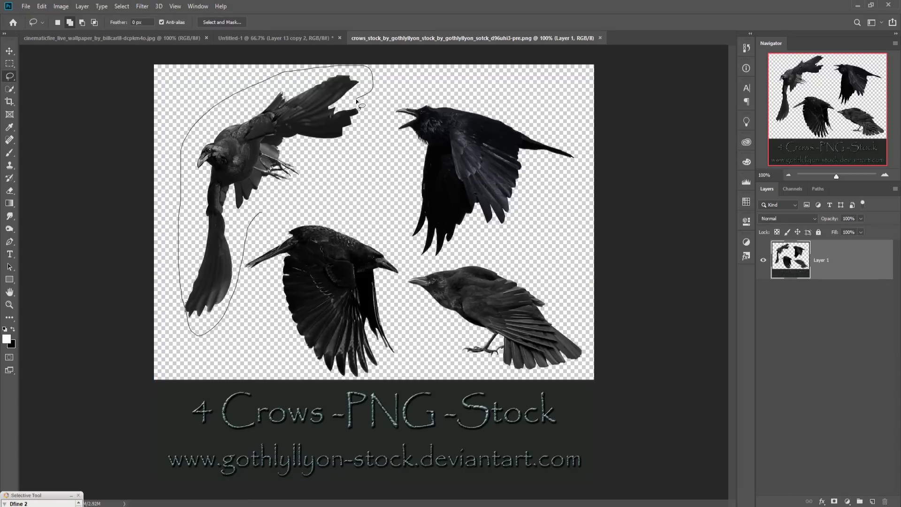
left_click_drag(260, 213, 261, 212)
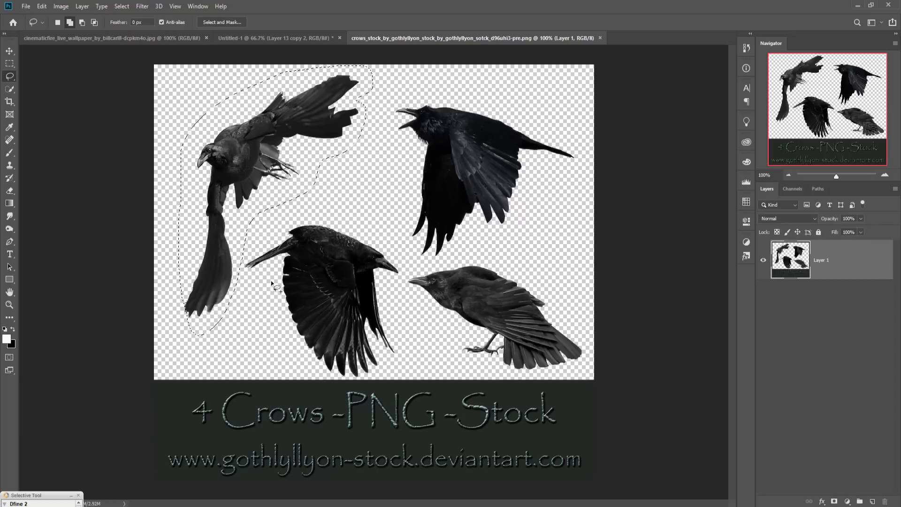
- Float the crows image window and copy the selected crow into the composite as a new layer beside the rider
left_click(10, 50)
left_click_drag(443, 40, 447, 65)
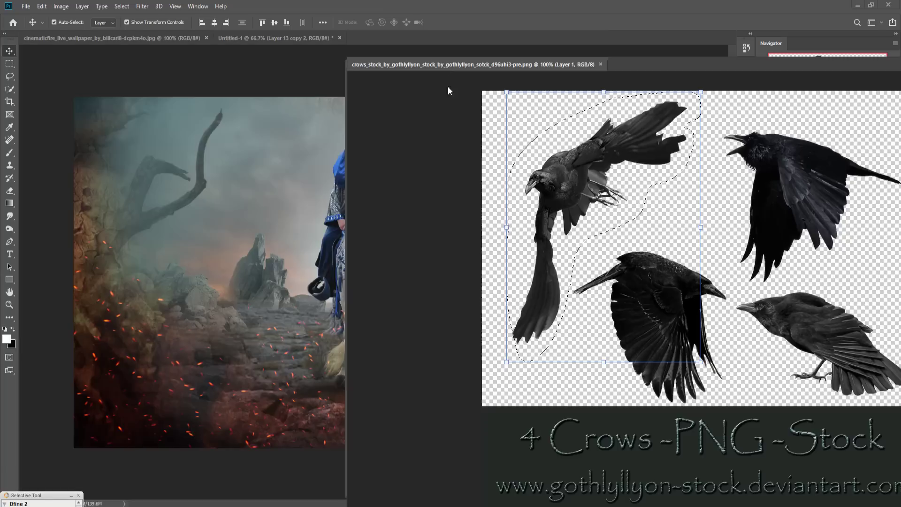
left_click_drag(436, 186, 246, 191)
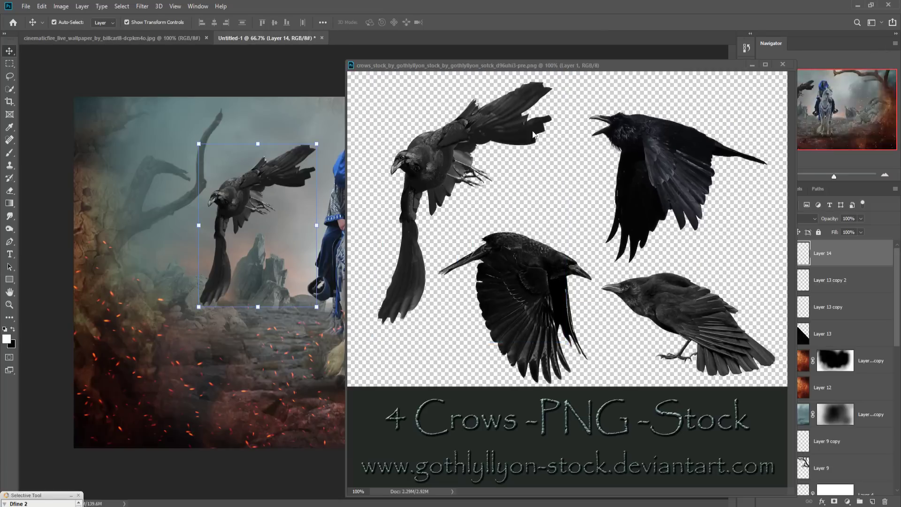
left_click(143, 6)
left_click(478, 126)
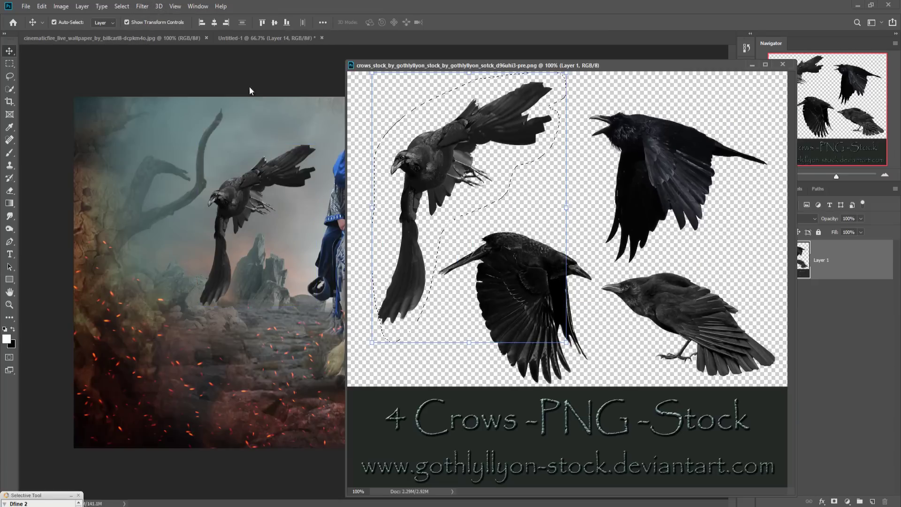
- Deselect the crow in the stock image, minimize that window and shift the pasted crow slightly left of the rider
left_click(122, 6)
left_click(131, 26)
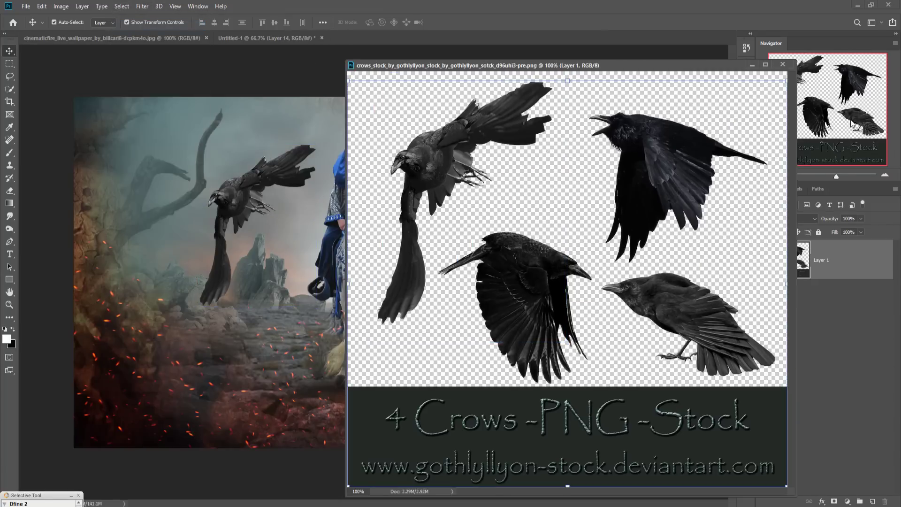
left_click(752, 65)
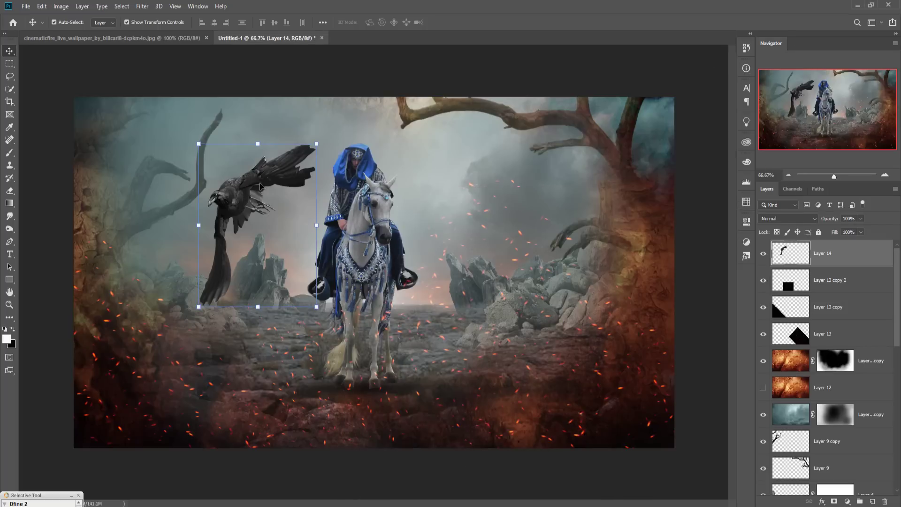
left_click_drag(260, 186, 252, 182)
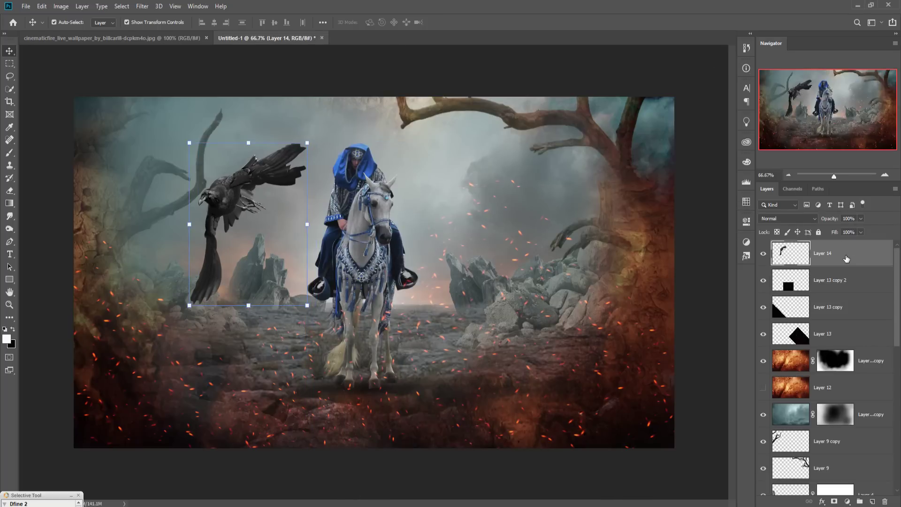
- Apply a Motion Blur at an angle of 0° and a distance of 31 pixels to the crow on Layer 14
left_click(142, 6)
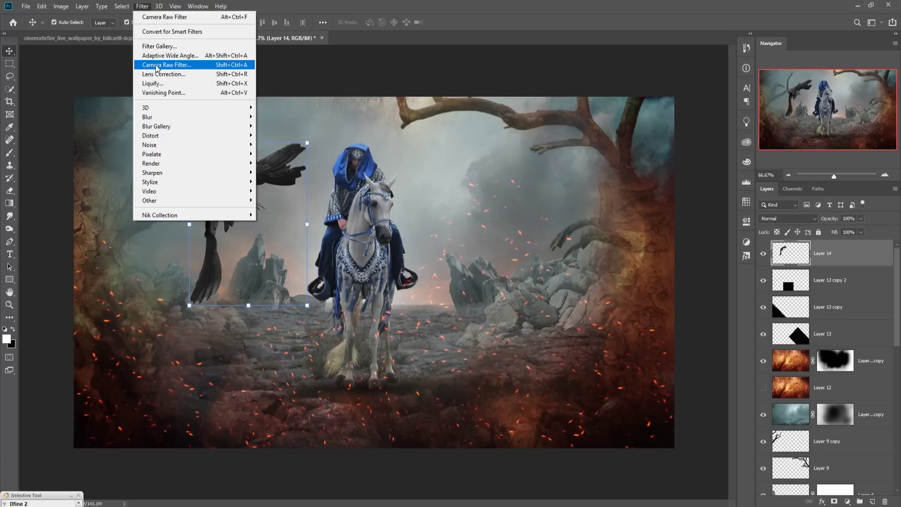
mouse_move(161, 120)
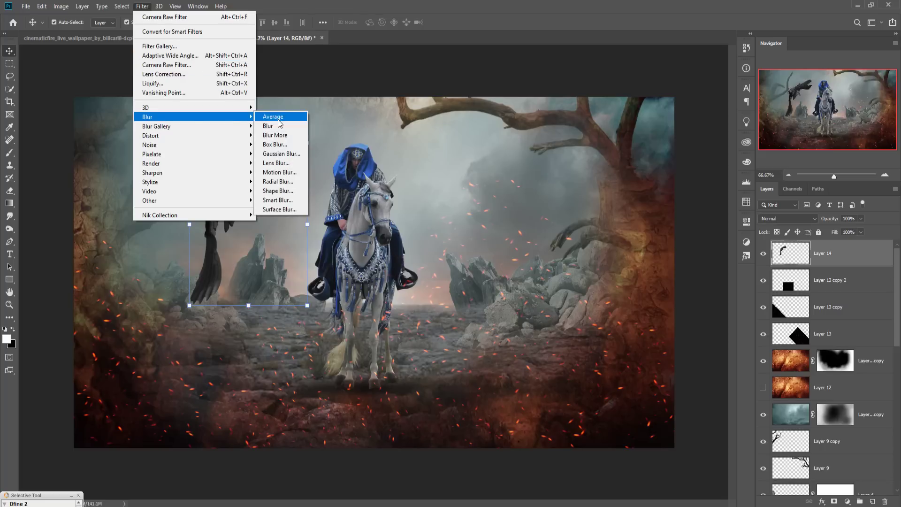
left_click(272, 173)
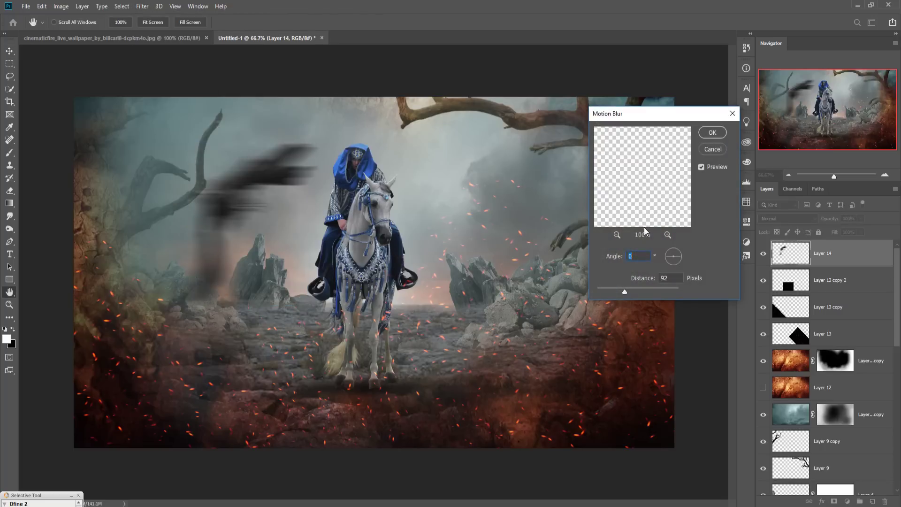
left_click_drag(620, 294, 610, 293)
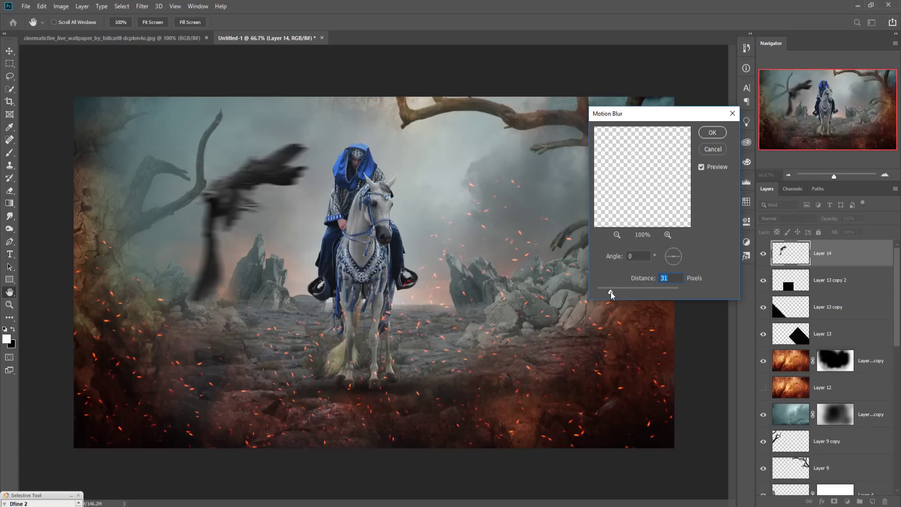
left_click(712, 134)
- Lasso the upper-right open-beaked crow in the crows stock image and copy it into the composite on the rider's right side
key("v")
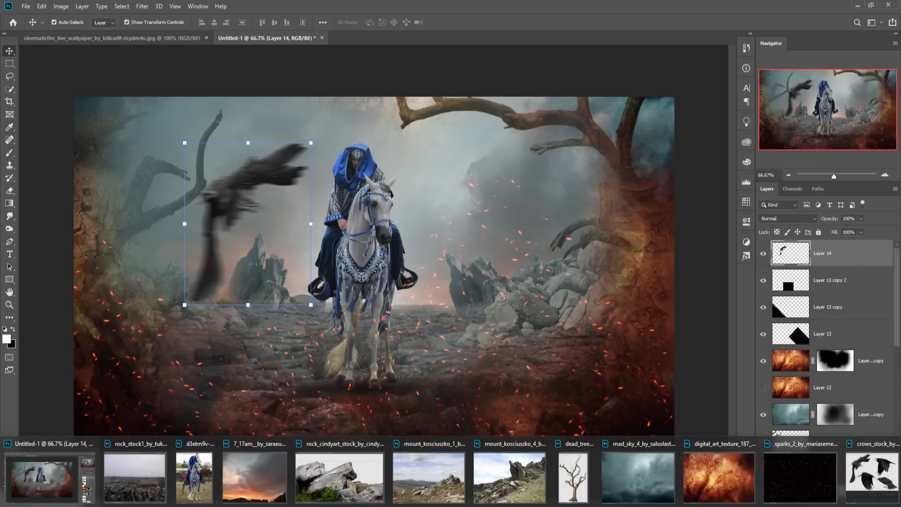
double_click(882, 476)
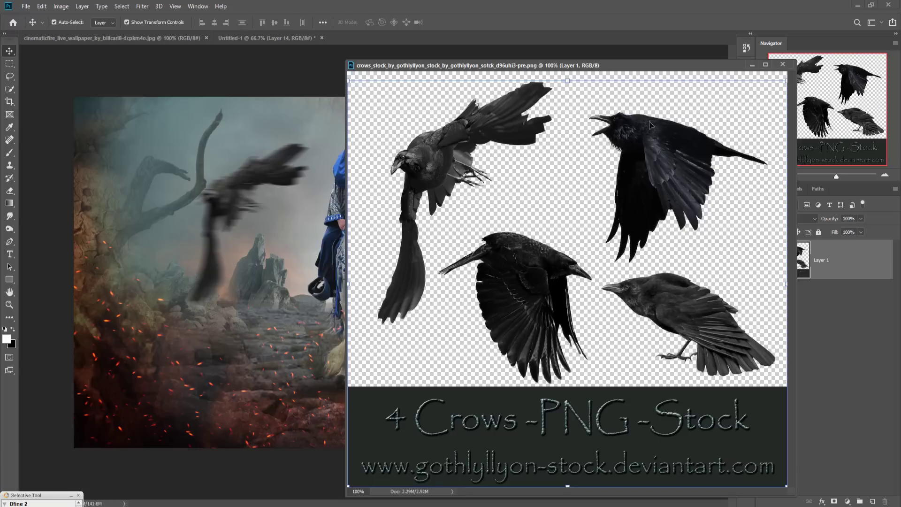
left_click(8, 77)
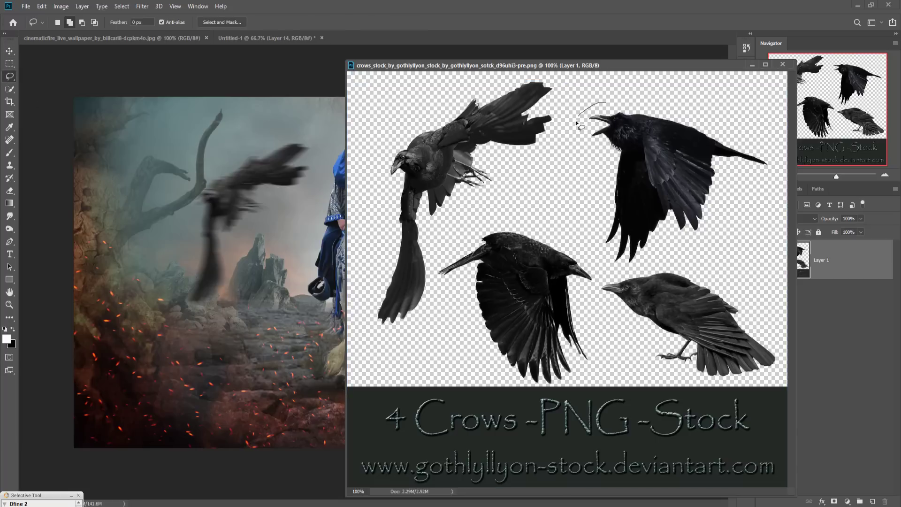
mouse_move(658, 250)
left_mouse_down()
mouse_move(683, 246)
mouse_move(729, 213)
left_mouse_up()
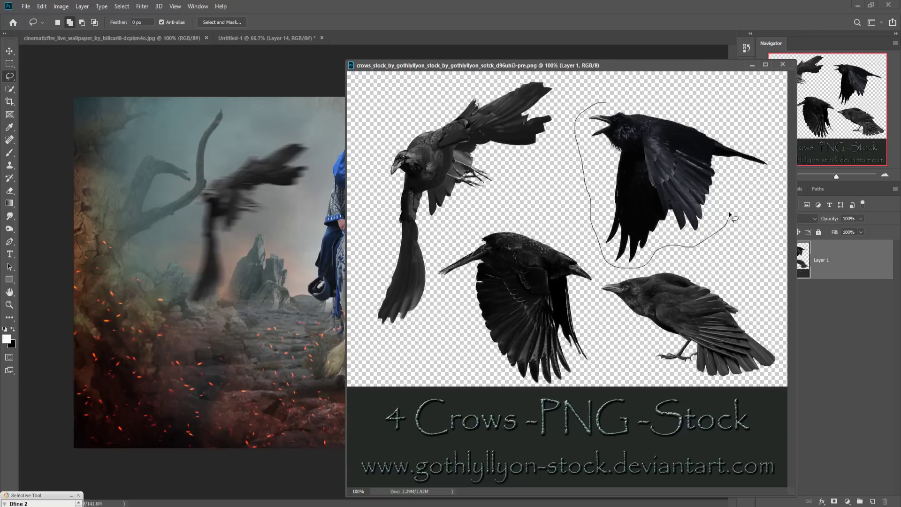
mouse_move(775, 179)
left_mouse_down()
mouse_move(767, 147)
mouse_move(603, 104)
left_mouse_up()
key("v")
left_click_drag(322, 162, 493, 175)
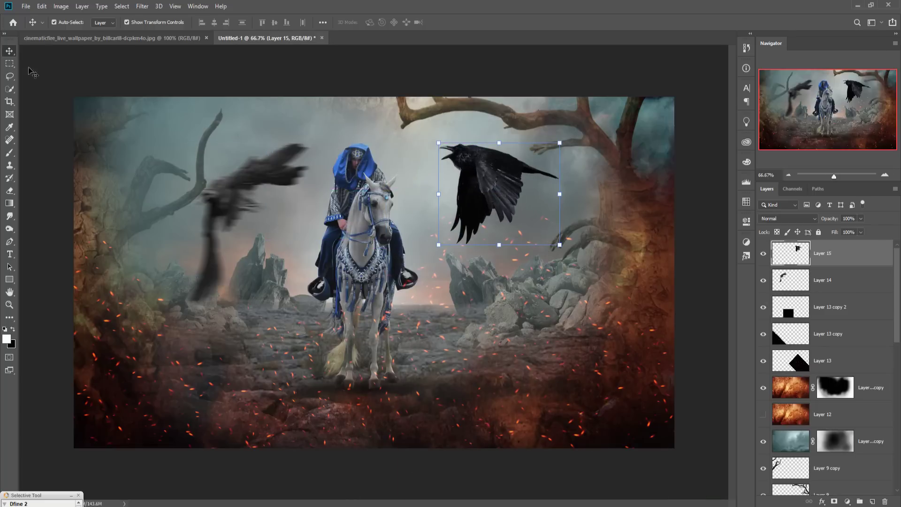
- Flip the second crow horizontally, scale it to 60.40% and place it in the sky just right of the rider
left_click(42, 6)
mouse_move(67, 231)
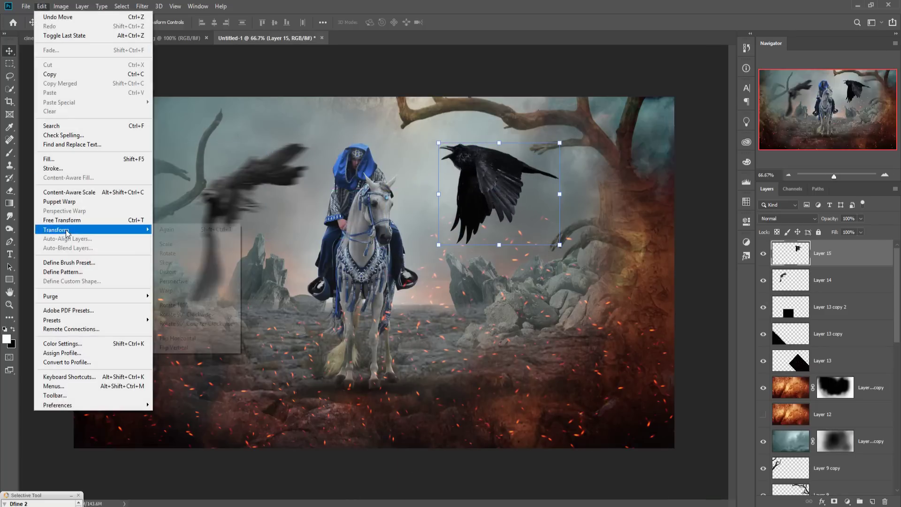
left_click(177, 338)
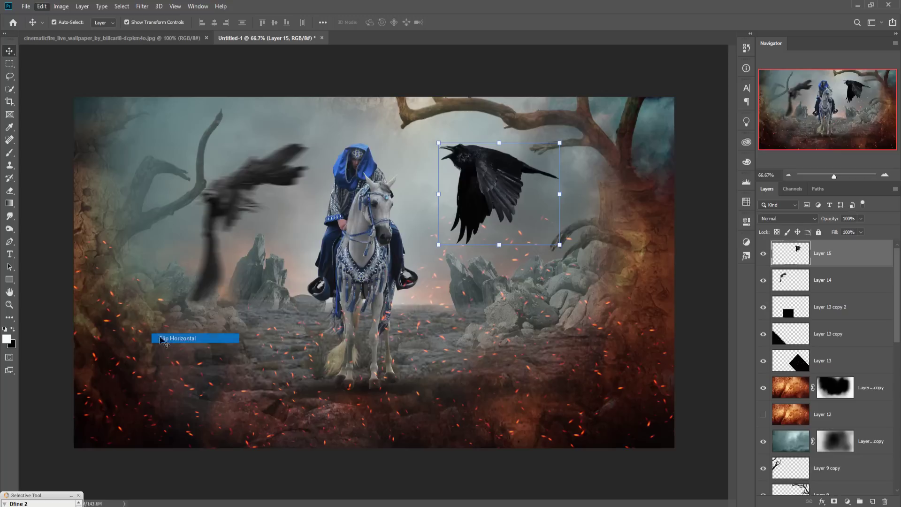
left_click_drag(558, 149, 463, 210)
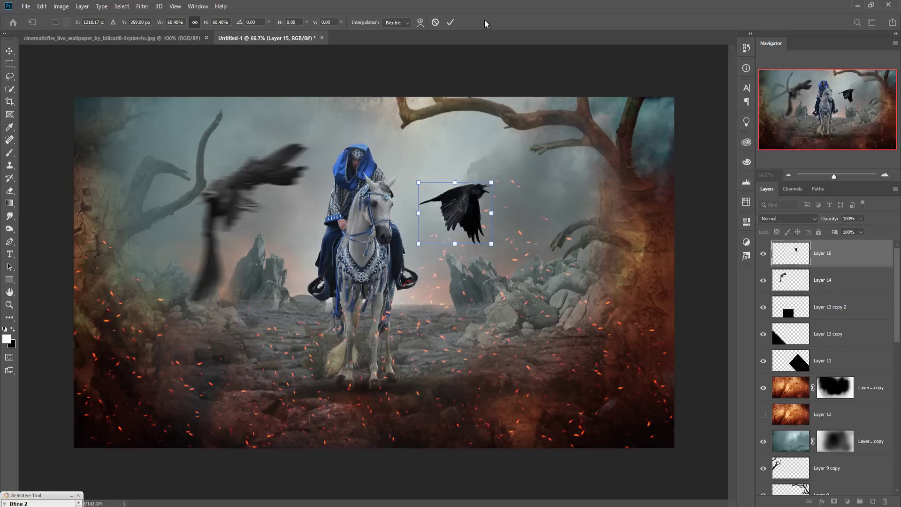
left_click(450, 22)
- Apply a Motion Blur to the second crow on Layer 15
left_click(142, 6)
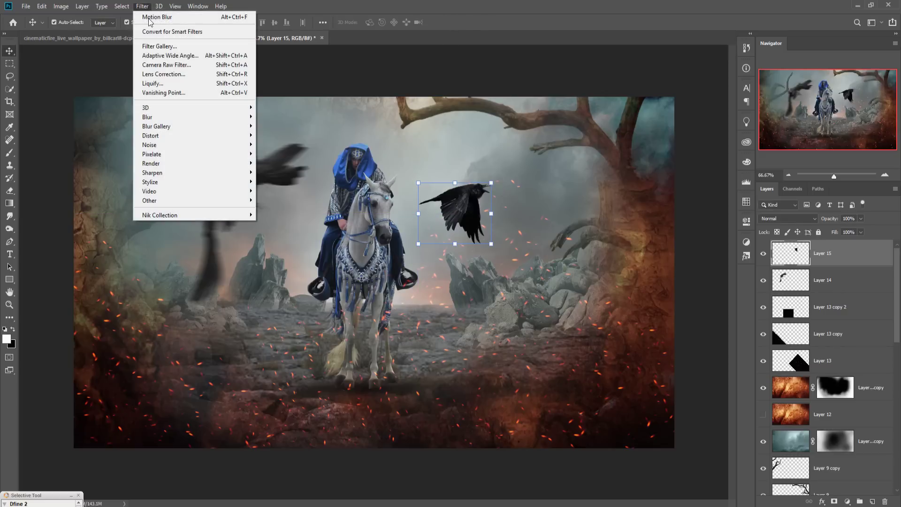
mouse_move(187, 117)
left_click(280, 173)
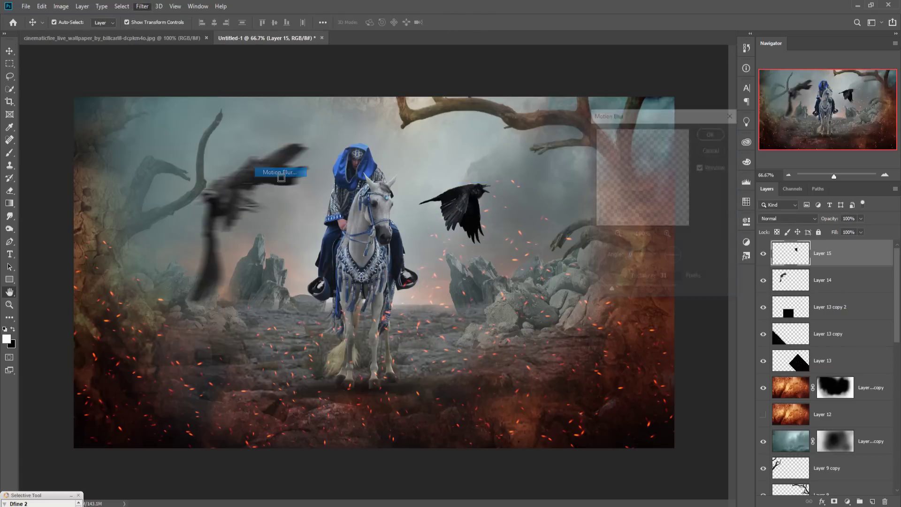
left_click(712, 133)
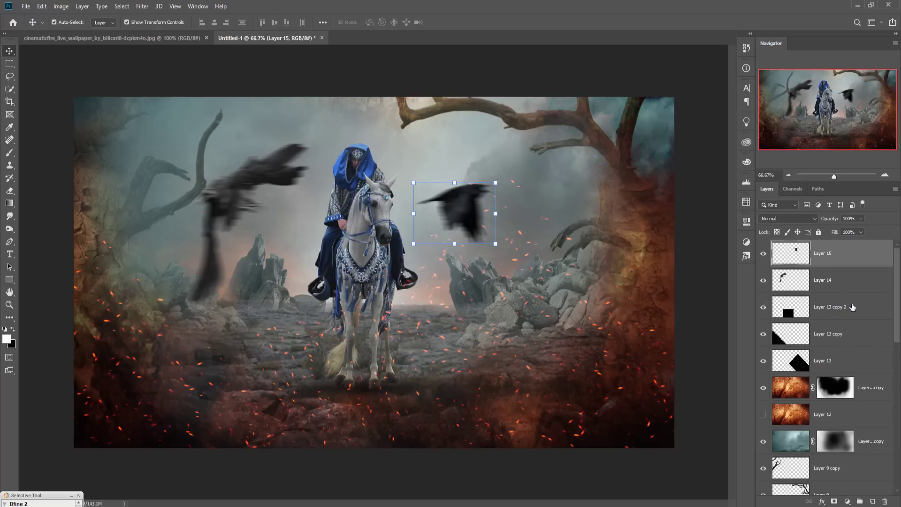
- Add a new layer above the crows and paint red (#fd0303) with a large soft brush along the canvas's right and lower edges
left_click(871, 501)
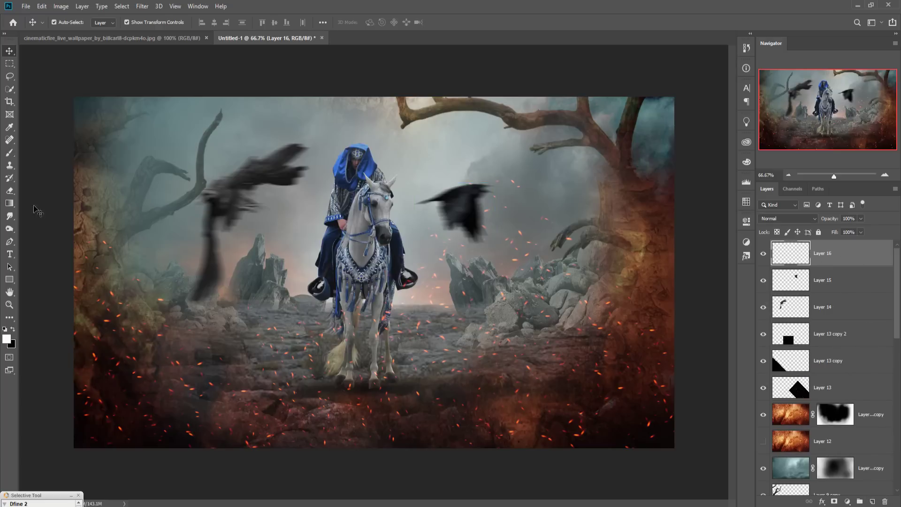
left_click(9, 152)
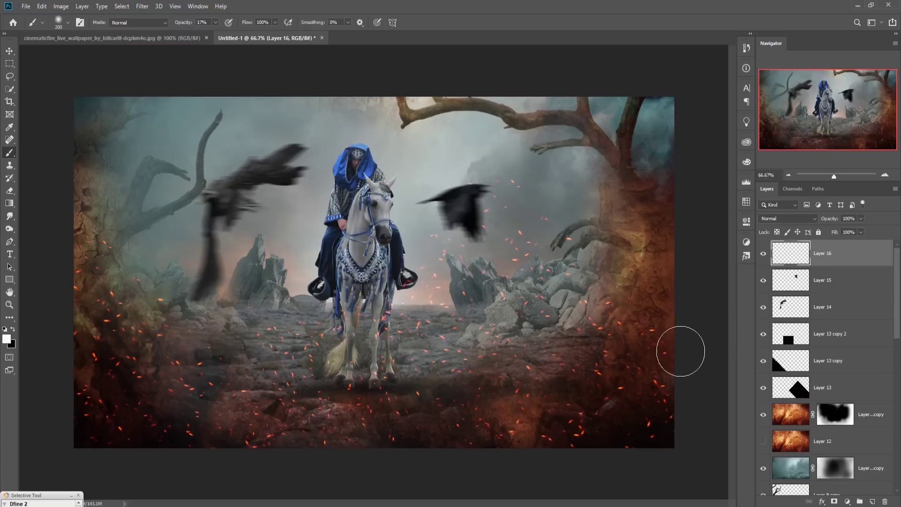
key("bracketright")
key("bracketright")
key("bracketright")
key("bracketright")
key("bracketright")
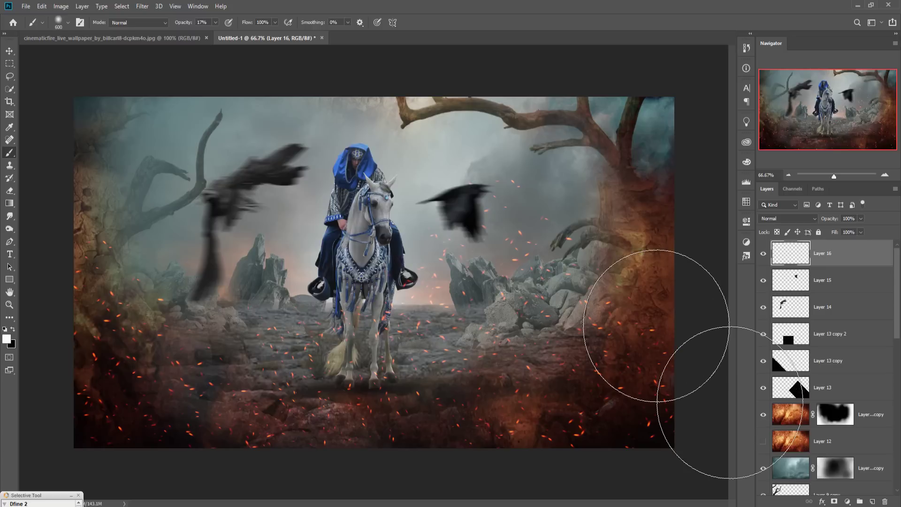
left_click(7, 338)
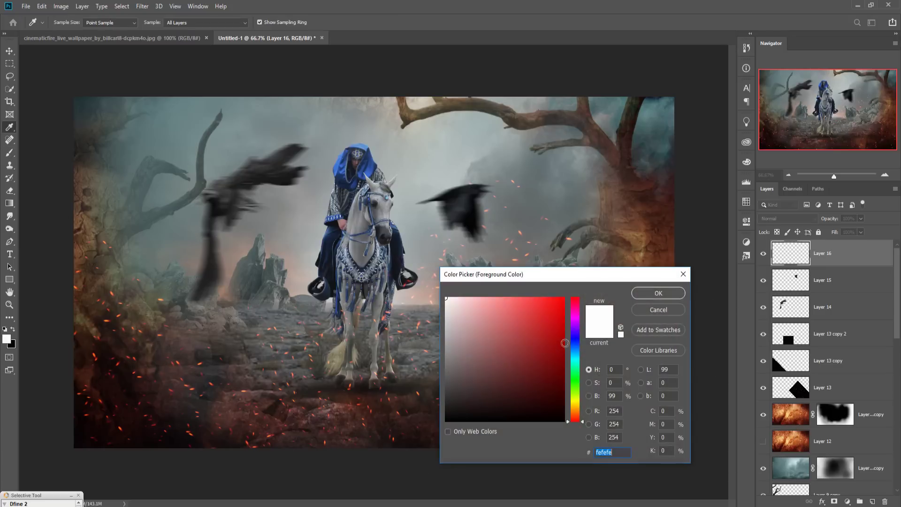
left_click(568, 302)
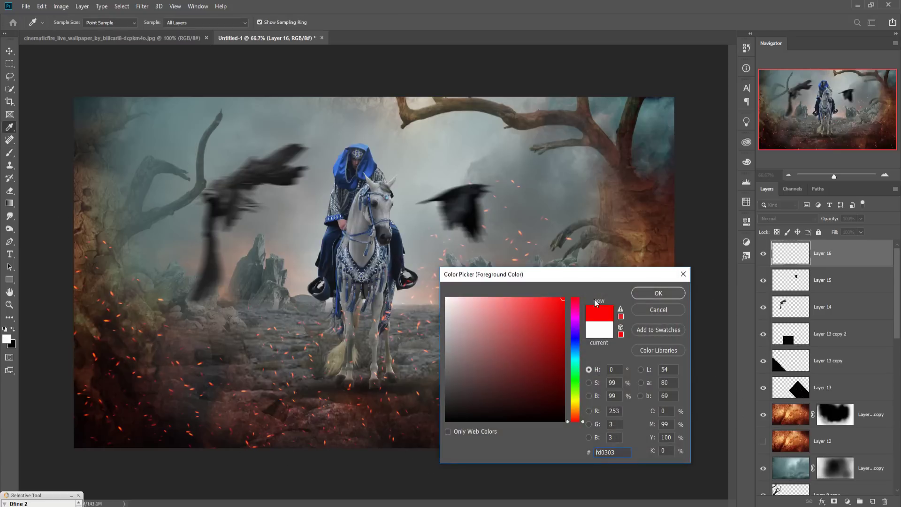
left_click(658, 293)
mouse_move(688, 281)
left_mouse_down()
mouse_move(677, 379)
mouse_move(691, 255)
mouse_move(697, 368)
mouse_move(677, 431)
mouse_move(681, 411)
mouse_move(550, 495)
mouse_move(548, 477)
mouse_move(389, 489)
mouse_move(78, 459)
mouse_move(192, 405)
mouse_move(94, 383)
mouse_move(87, 334)
left_mouse_up()
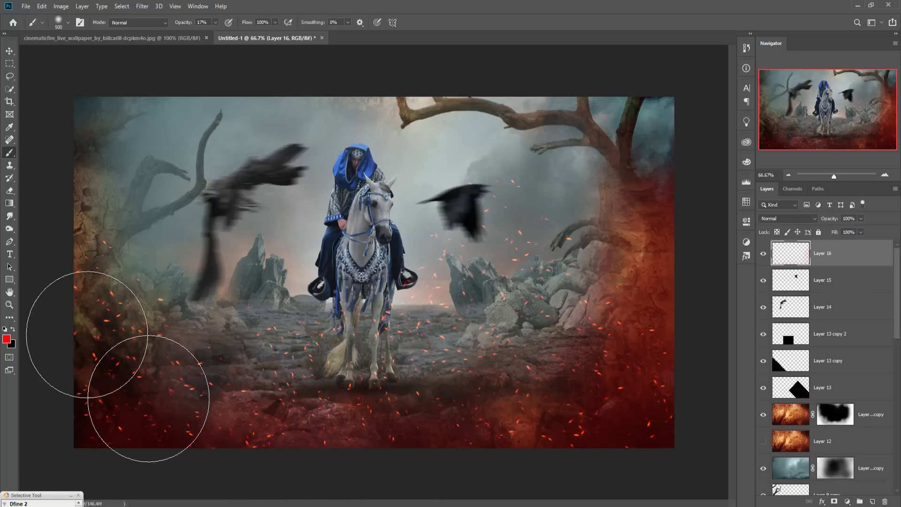
- Paint red along the canvas's left edge and over the upper-right tree with the brush reduced to 400 px
key("bracketleft")
key("bracketleft")
mouse_move(132, 407)
left_mouse_down()
mouse_move(113, 425)
mouse_move(84, 258)
mouse_move(82, 221)
mouse_move(122, 174)
left_mouse_up()
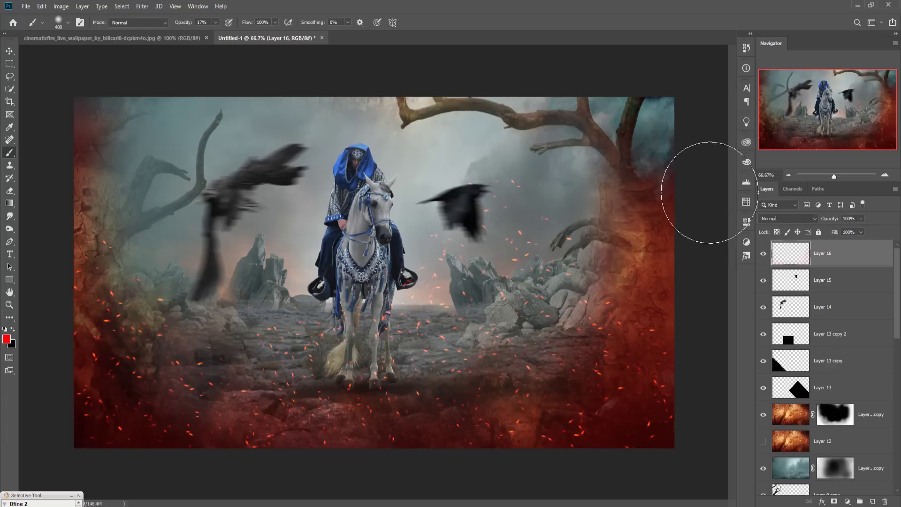
mouse_move(713, 211)
left_mouse_down()
mouse_move(693, 151)
mouse_move(603, 135)
left_mouse_up()
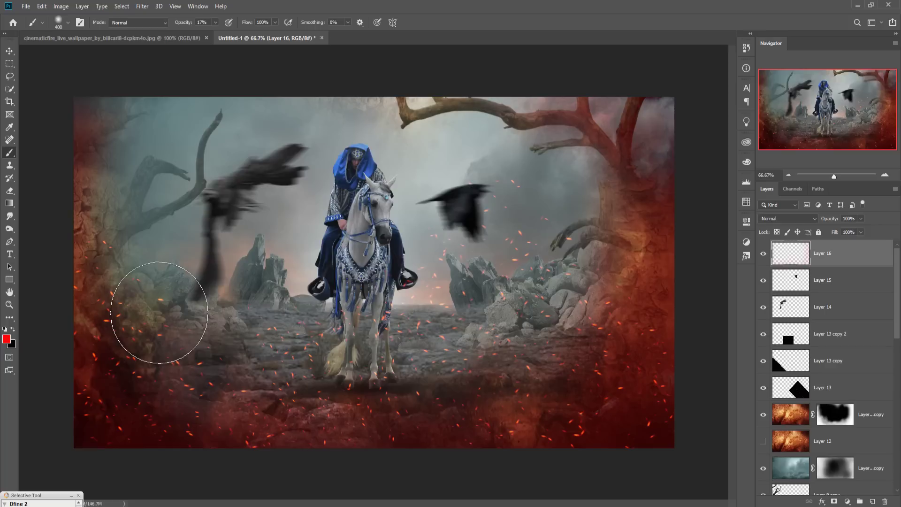
- Try smaller red strokes around the left rocks, undo them, and repaint red along the middle of the left edge
key("bracketright")
key("bracketright")
key("bracketleft")
key("bracketleft")
key("bracketleft")
key("bracketleft")
key("bracketleft")
key("bracketleft")
key("bracketleft")
key("bracketleft")
key("bracketleft")
left_click_drag(127, 257, 169, 211)
mouse_move(141, 166)
left_mouse_down()
mouse_move(157, 188)
mouse_move(134, 238)
left_mouse_up()
key("ctrl+z")
key("ctrl+z")
mouse_move(111, 286)
left_mouse_down()
mouse_move(144, 216)
mouse_move(110, 239)
mouse_move(115, 213)
left_mouse_up()
left_click(10, 50)
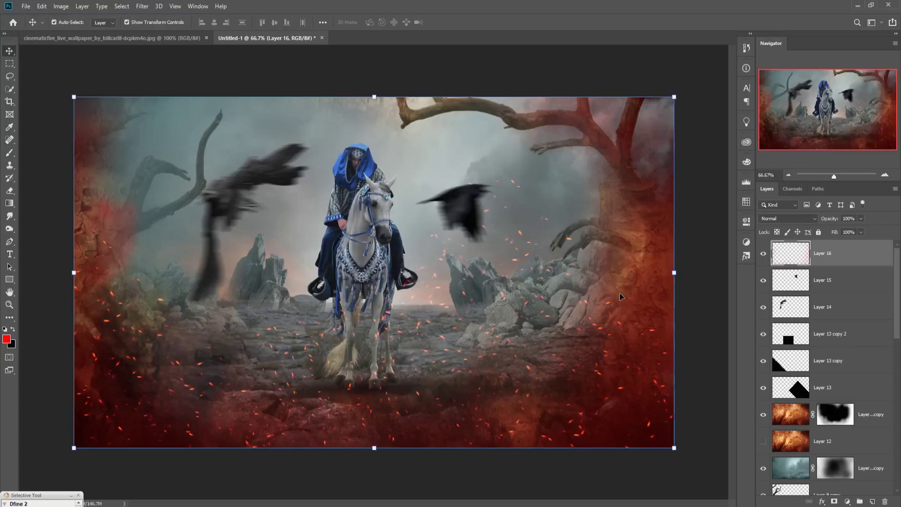
- Lighten the edges of the rider and horse with the Dodge tool on the clipped Overlay layer, Layer 7
scroll(832, 328, "down", 5)
scroll(832, 328, "up", 4)
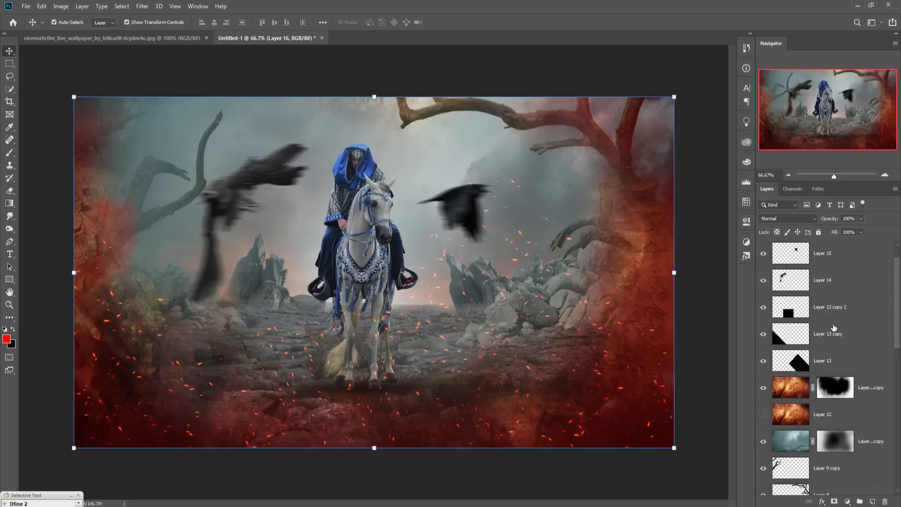
scroll(827, 326, "down", 4)
scroll(838, 387, "down", 4)
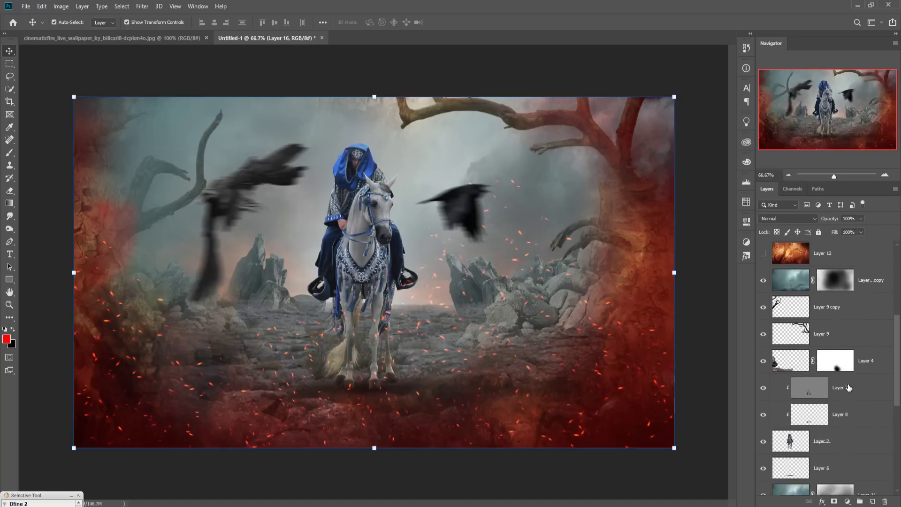
left_click(840, 393)
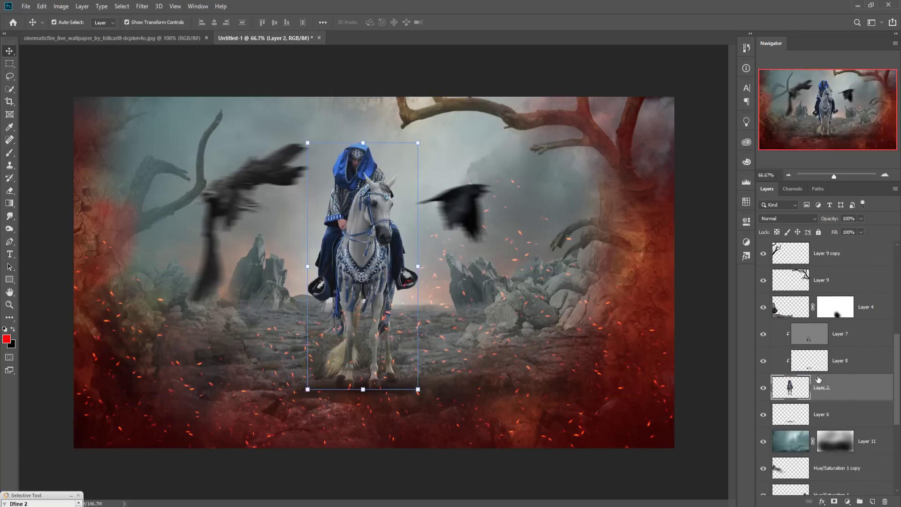
left_click(847, 339)
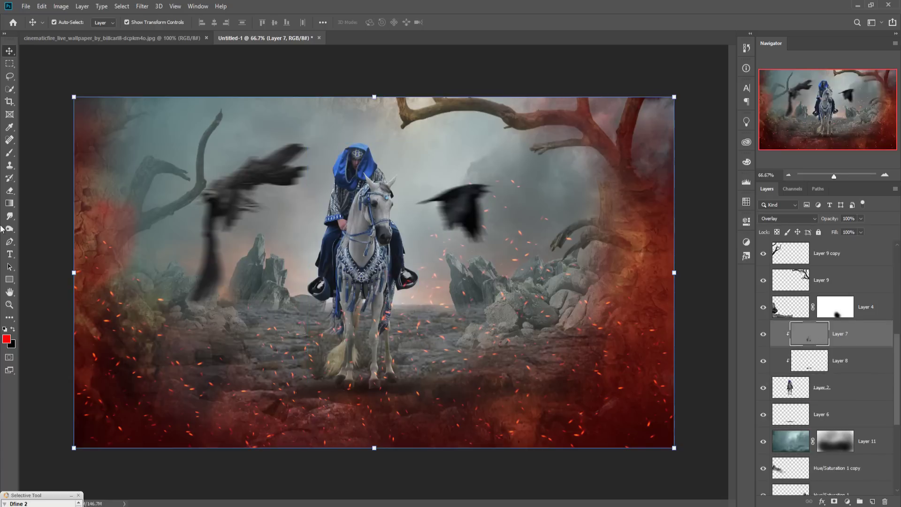
left_click(9, 153)
right_click(10, 230)
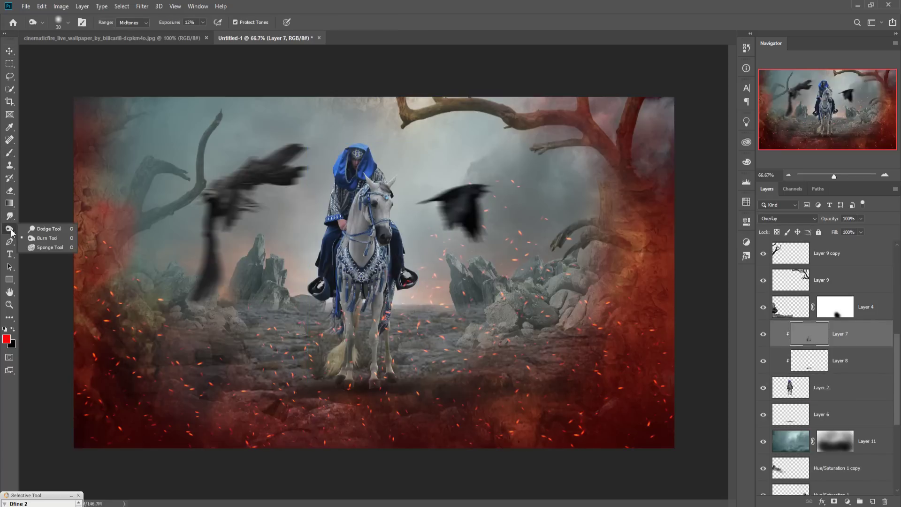
left_click(43, 228)
mouse_move(353, 156)
left_mouse_down()
mouse_move(334, 189)
mouse_move(349, 154)
left_mouse_up()
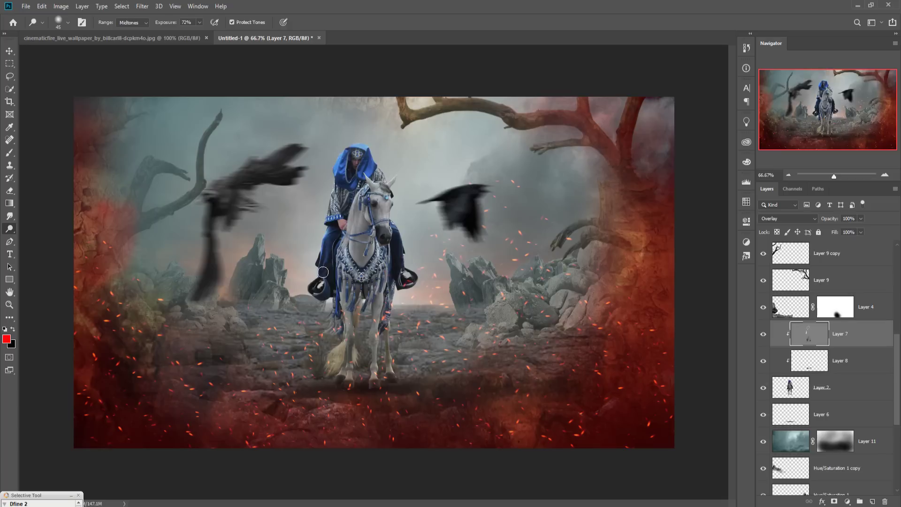
left_click_drag(330, 294, 332, 307)
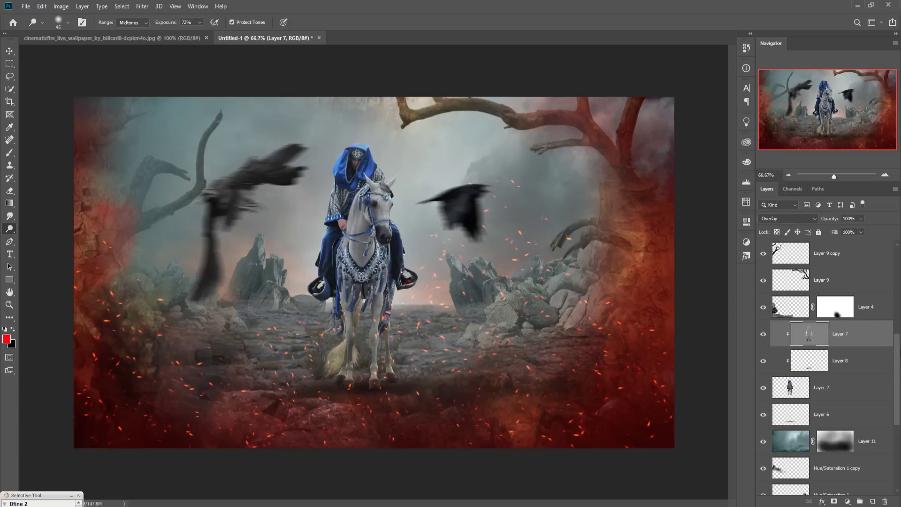
- Add a clipped layer directly above the rider's Layer 2 and set the brush opacity to 100%
left_click(843, 391)
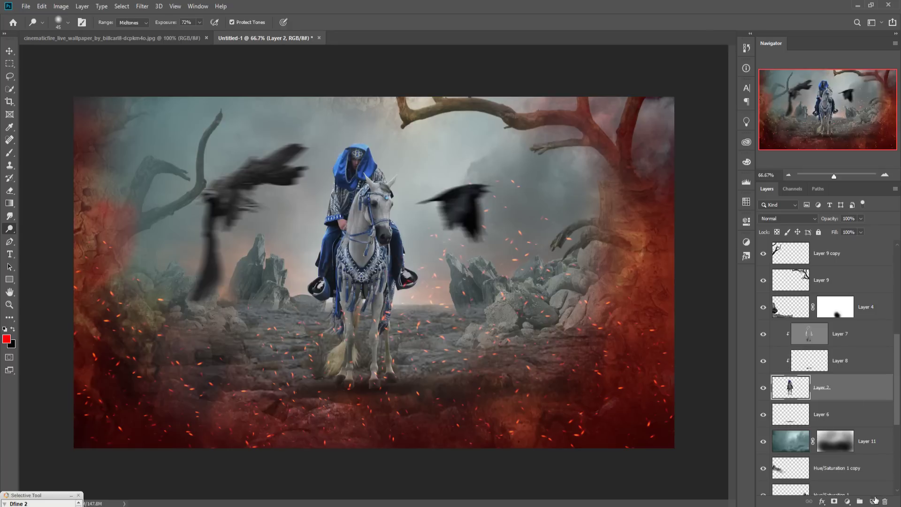
left_click(874, 500)
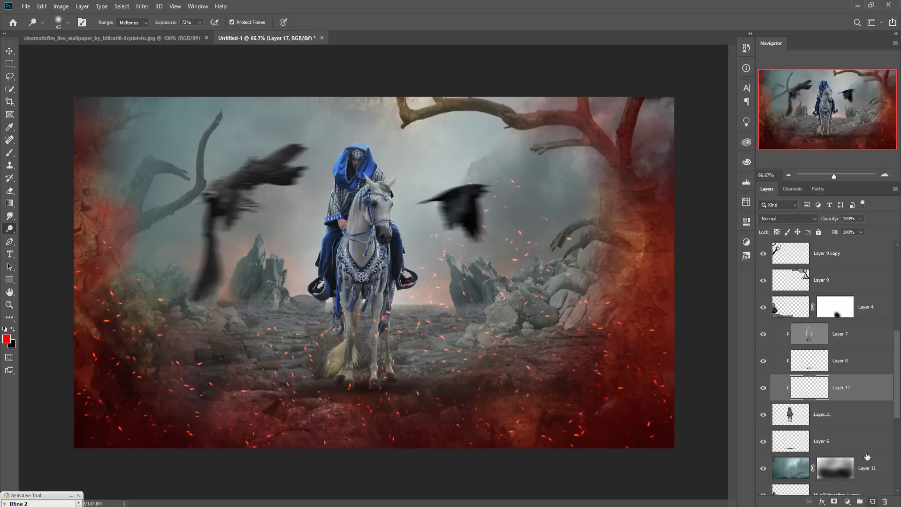
left_click(9, 153)
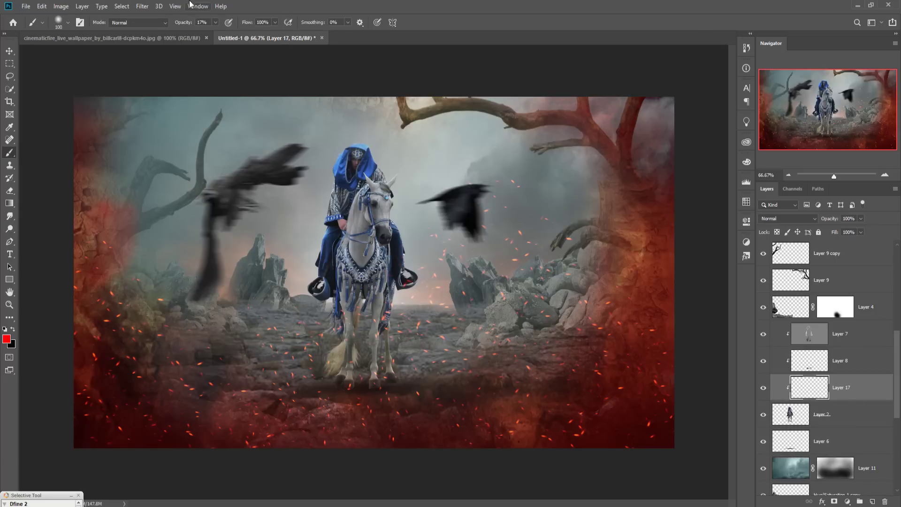
left_click(216, 22)
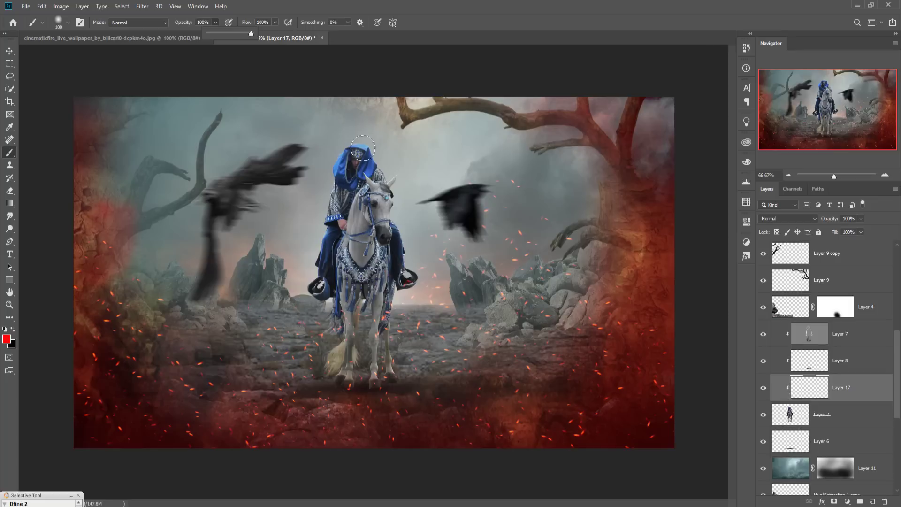
- Paint red over the horse and the lower right side of the rider with a 400 px soft brush on Layer 17
key("bracketright")
key("bracketright")
key("bracketright")
key("bracketright")
key("bracketright")
key("bracketright")
key("bracketright")
key("bracketright")
key("bracketright")
key("bracketright")
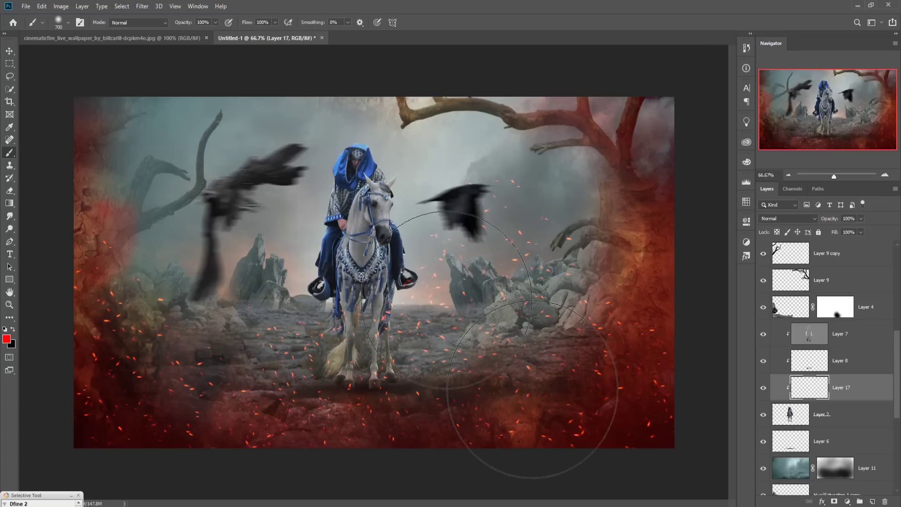
key("bracketleft")
key("bracketleft")
key("bracketleft")
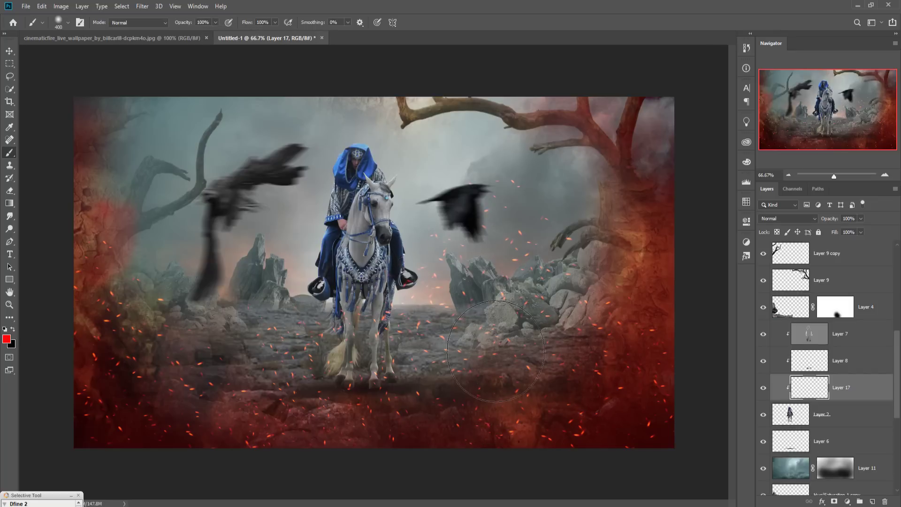
left_click(436, 239)
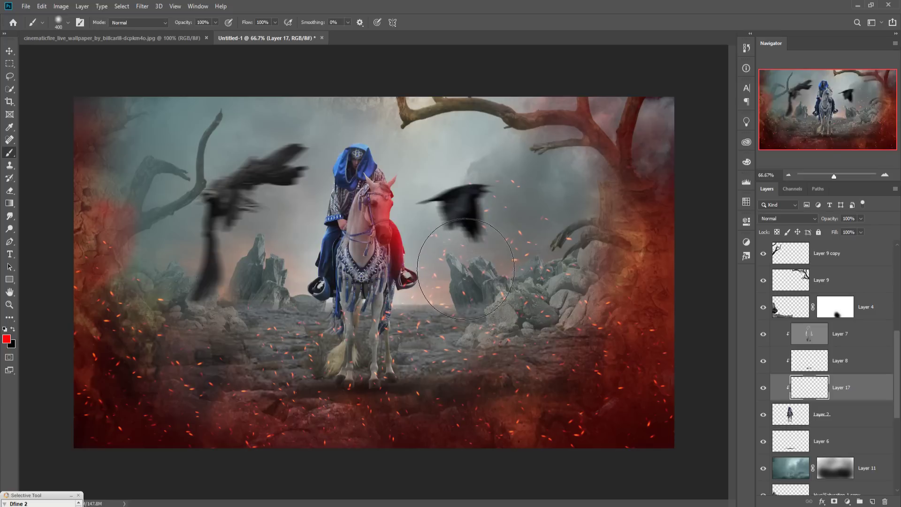
left_click_drag(389, 253, 371, 375)
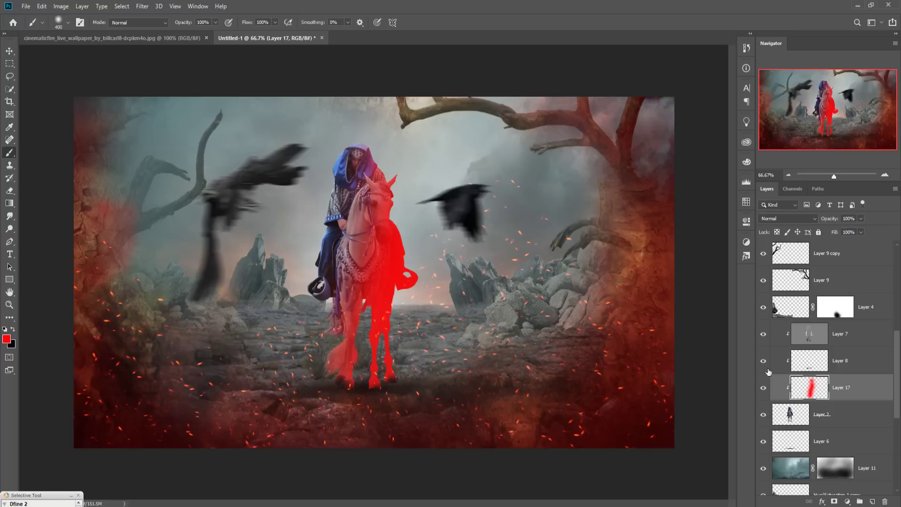
- Set Layer 17's blend mode to Overlay and its opacity to 64%
left_click(794, 218)
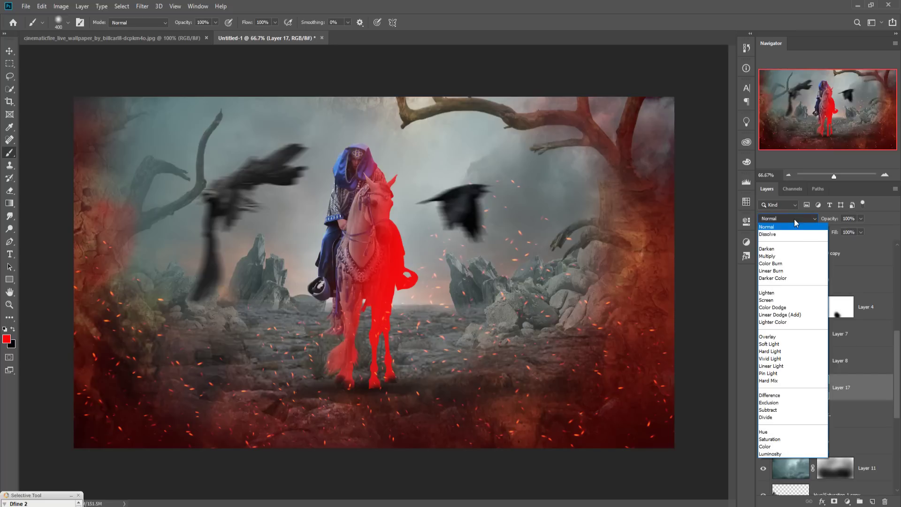
left_click(787, 338)
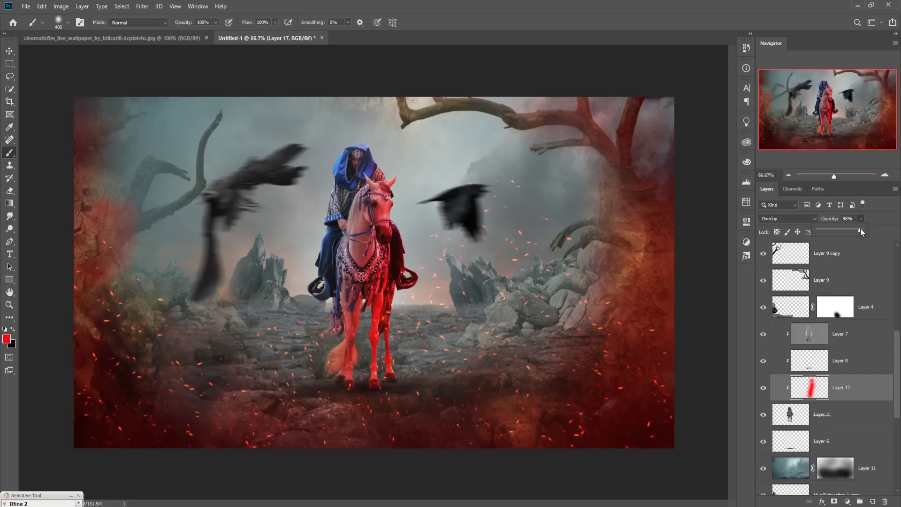
left_click_drag(860, 228, 850, 230)
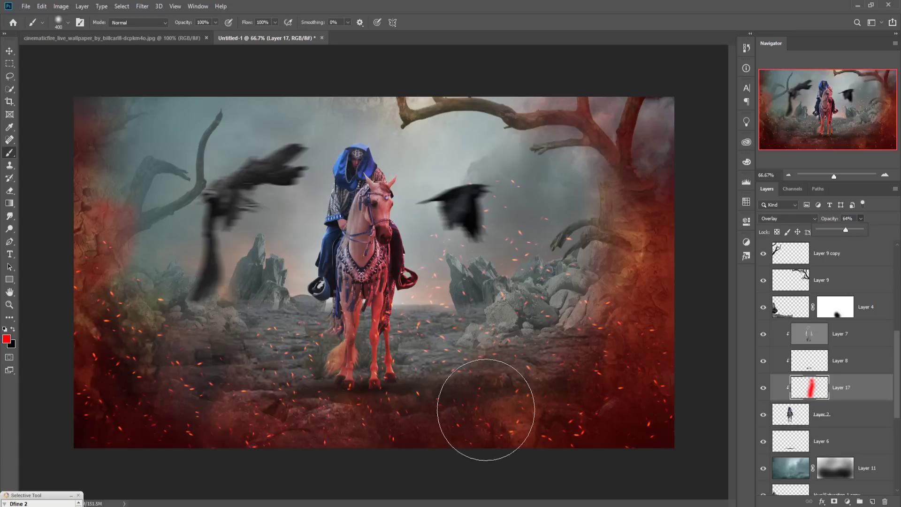
left_click(10, 50)
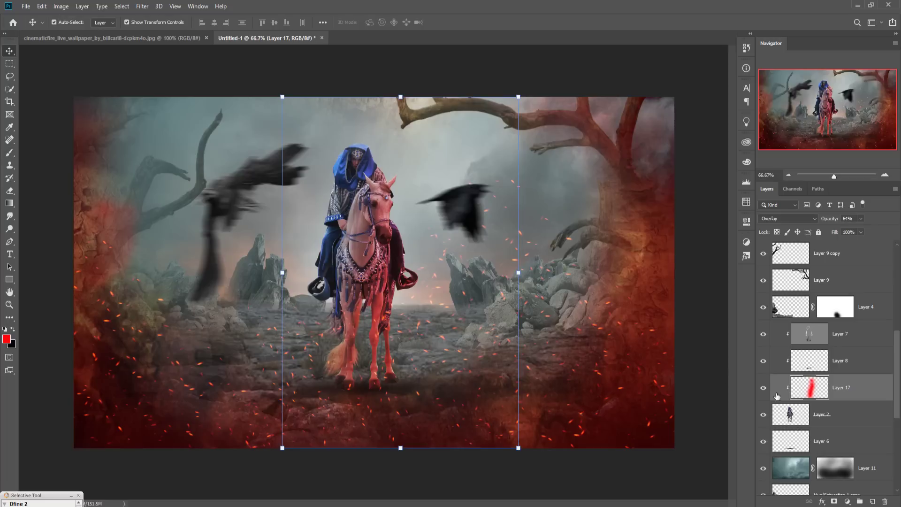
- Paint white at 15% brush opacity on the Layer 12 copy mask to extend the fiery texture across the lower ground and rocks
scroll(839, 420, "up", 1)
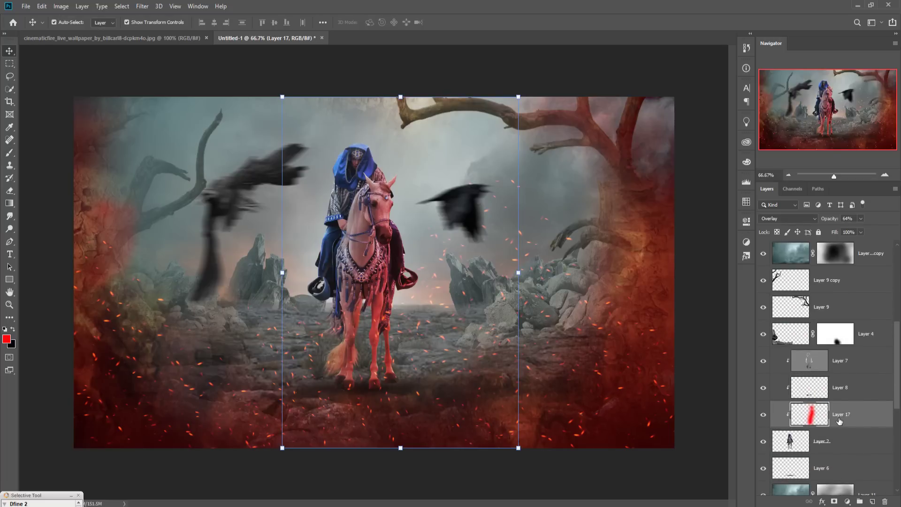
scroll(838, 421, "up", 3)
left_click(832, 361)
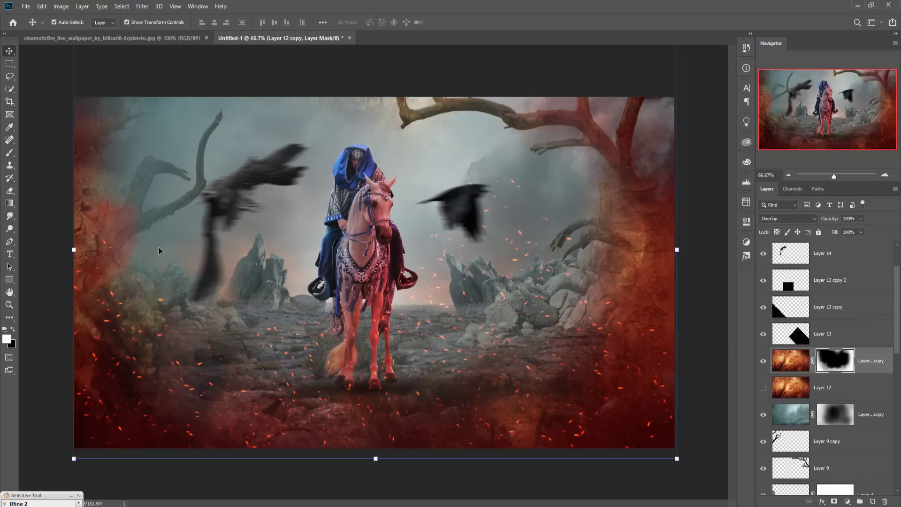
key("b")
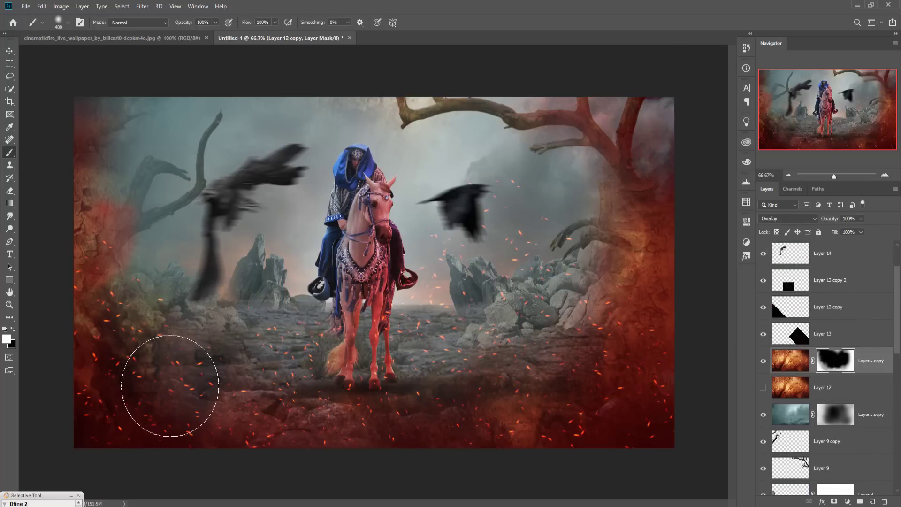
left_click(215, 22)
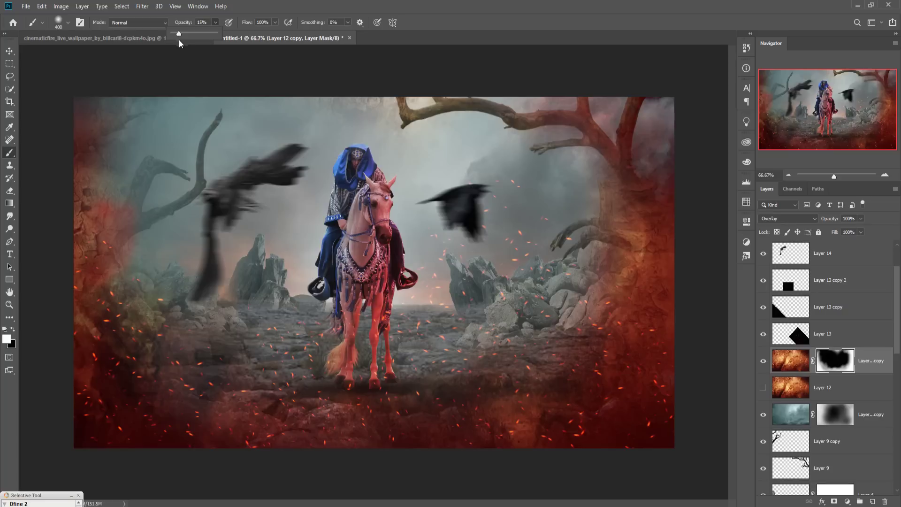
mouse_move(312, 437)
left_mouse_down()
mouse_move(332, 418)
mouse_move(329, 400)
mouse_move(288, 395)
mouse_move(276, 378)
mouse_move(245, 371)
mouse_move(241, 380)
mouse_move(241, 357)
mouse_move(223, 372)
mouse_move(204, 361)
mouse_move(234, 370)
mouse_move(347, 358)
mouse_move(326, 364)
mouse_move(330, 374)
mouse_move(433, 418)
mouse_move(492, 402)
mouse_move(505, 410)
mouse_move(554, 385)
mouse_move(562, 368)
mouse_move(581, 380)
mouse_move(621, 341)
mouse_move(562, 375)
mouse_move(527, 354)
mouse_move(563, 396)
mouse_move(569, 429)
left_mouse_up()
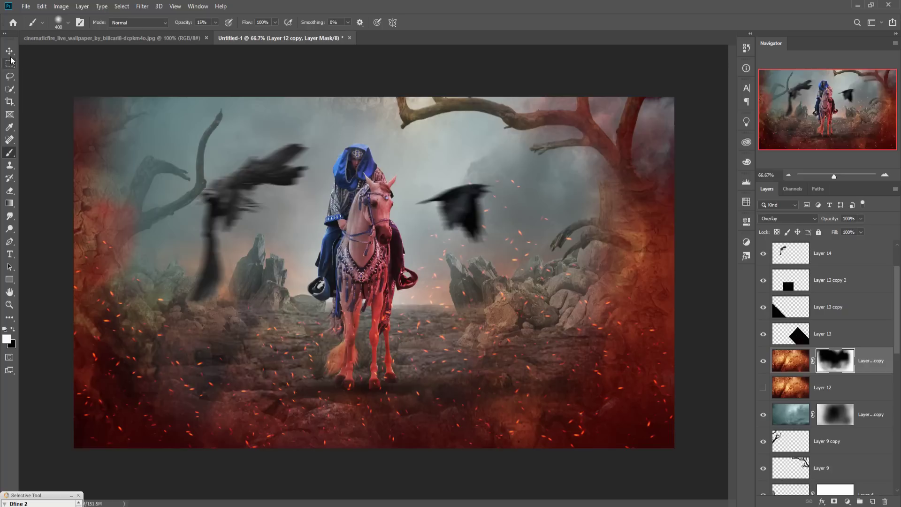
- Add a Color Balance adjustment layer above Layer 16 and shift the midtones slightly toward blue, about +6
key("v")
scroll(848, 291, "up", 2)
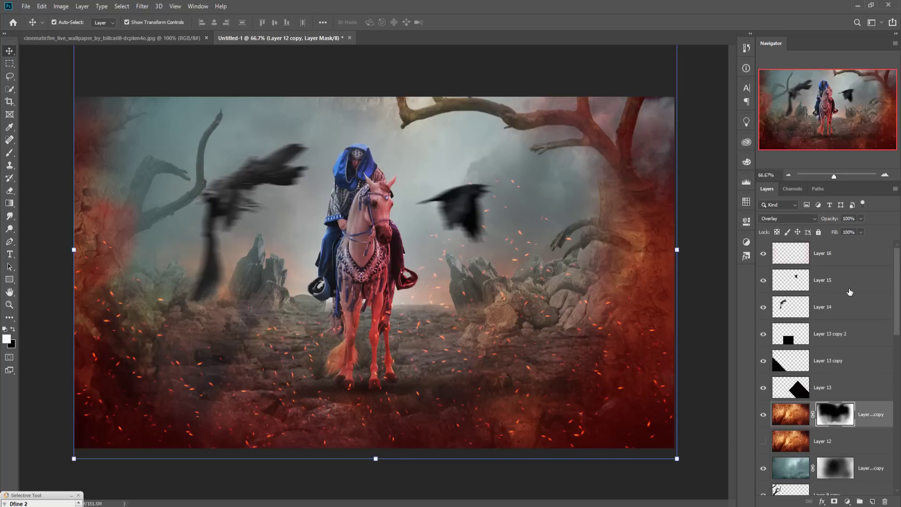
left_click(858, 255)
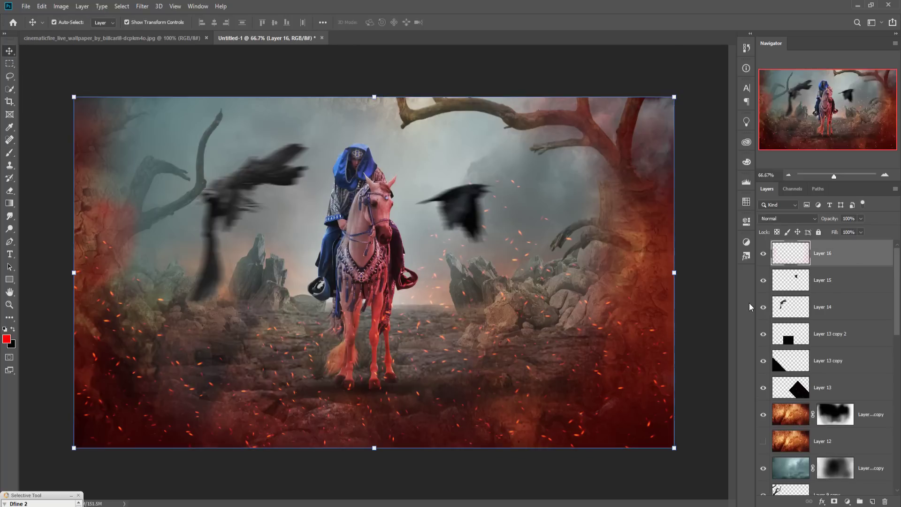
left_click(848, 501)
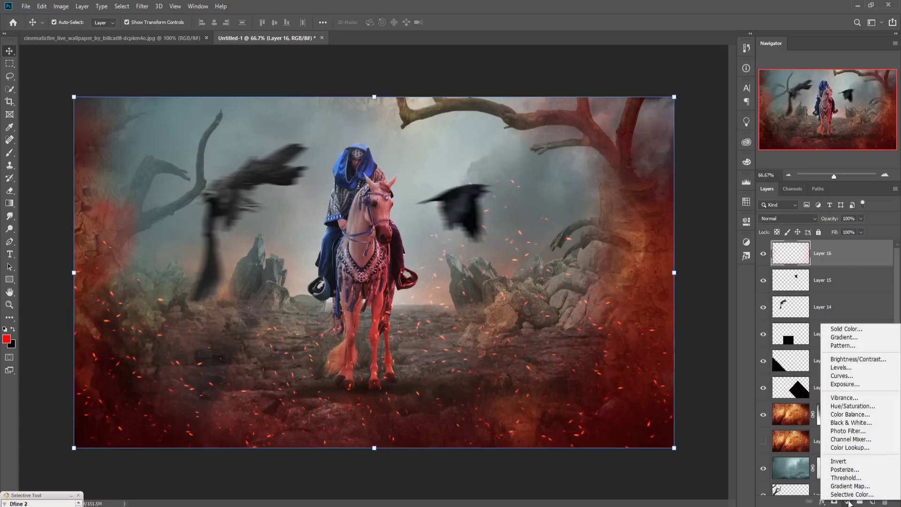
left_click(851, 416)
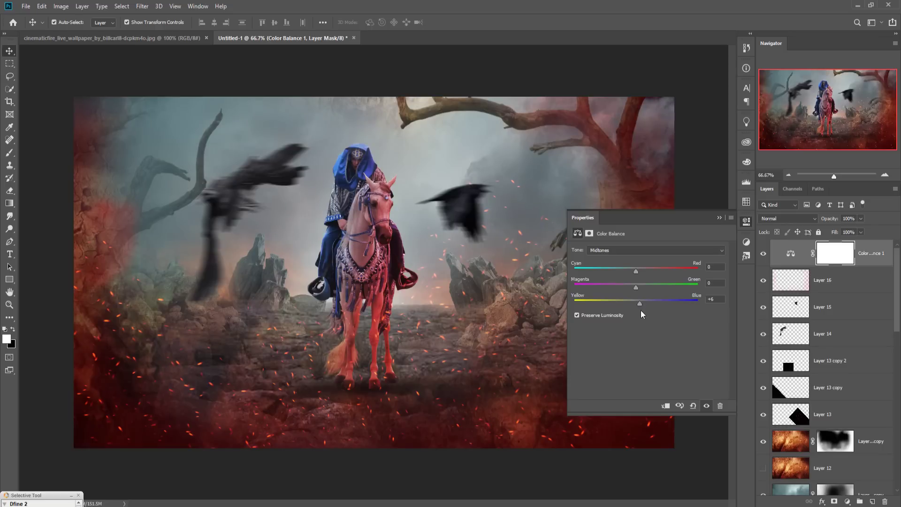
left_click_drag(636, 273, 636, 273)
left_click(717, 217)
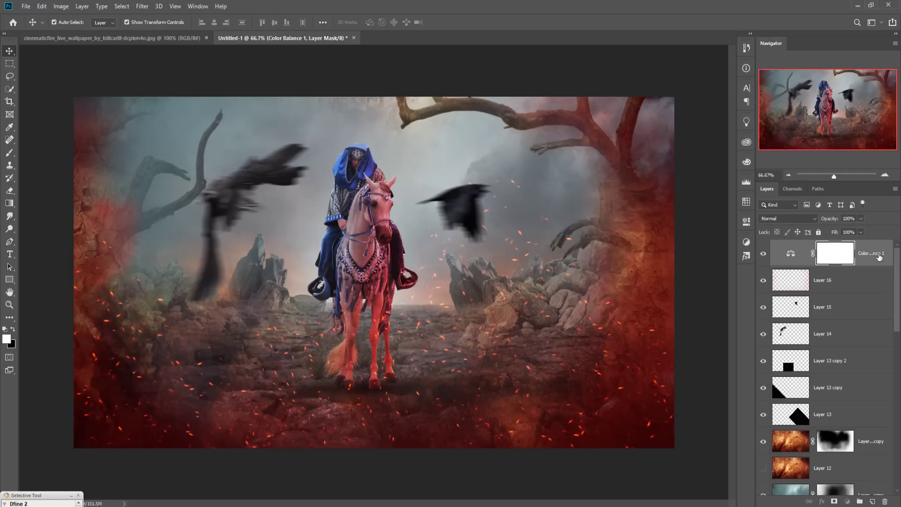
- Stamp all visible layers into a new top layer and duplicate it as Layer 18 copy
key("ctrl")
key("ctrl+shift+alt+e")
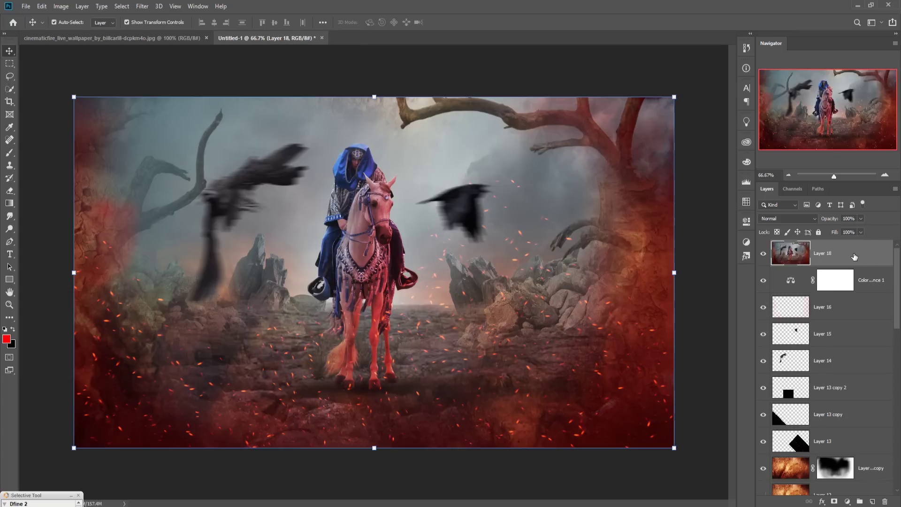
right_click(849, 252)
left_click(752, 148)
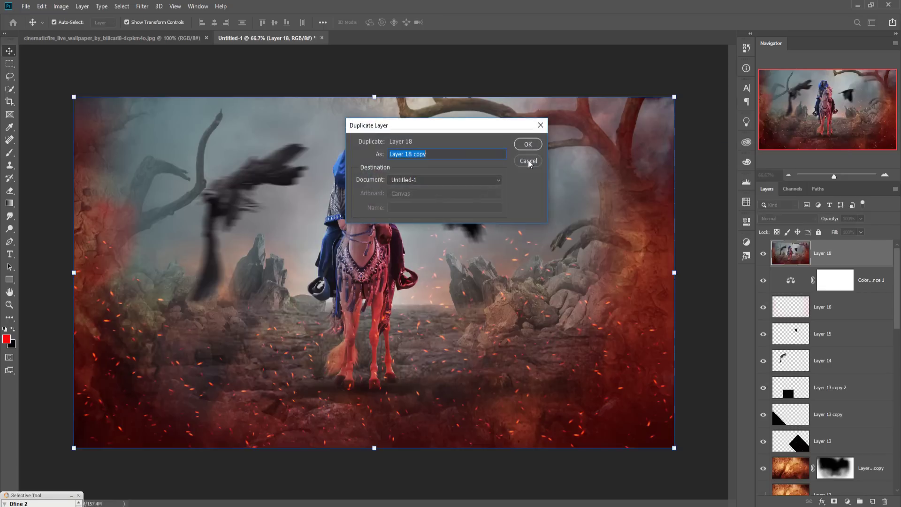
left_click(535, 149)
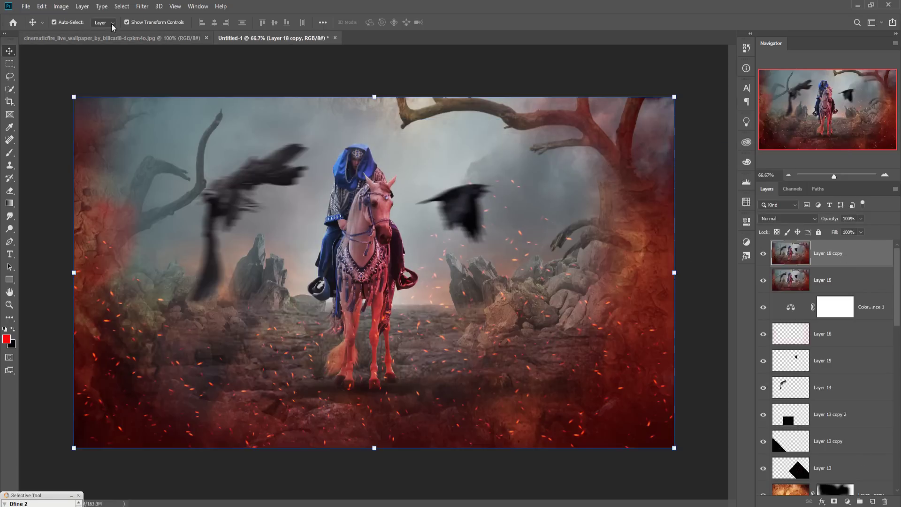
left_click(143, 7)
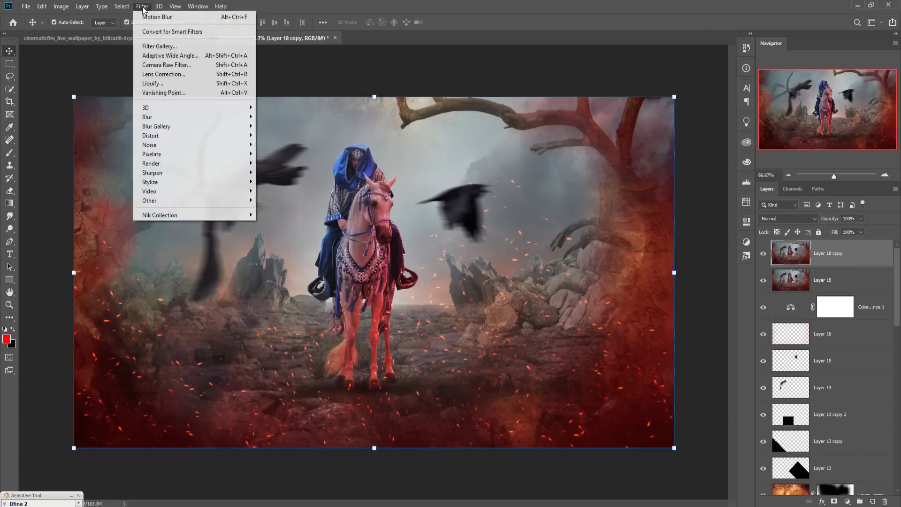
left_click(164, 74)
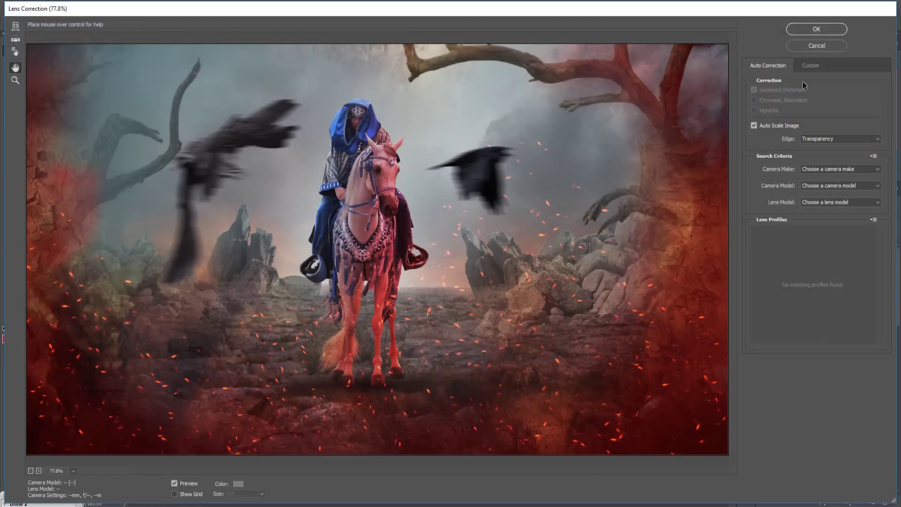
left_click(806, 46)
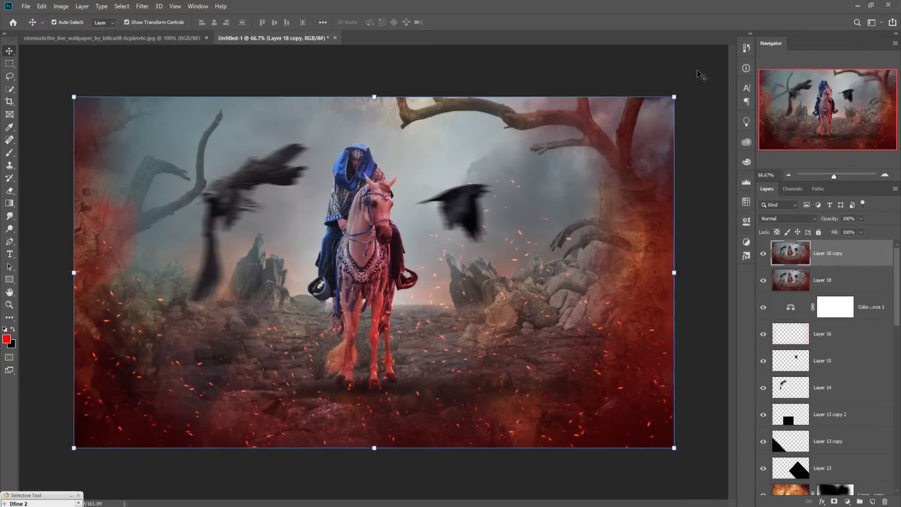
- Open the Camera Raw Filter on Layer 18 copy, setting the post-crop vignetting amount to -19 and the sharpening amount to 44
left_click(143, 6)
left_click(154, 65)
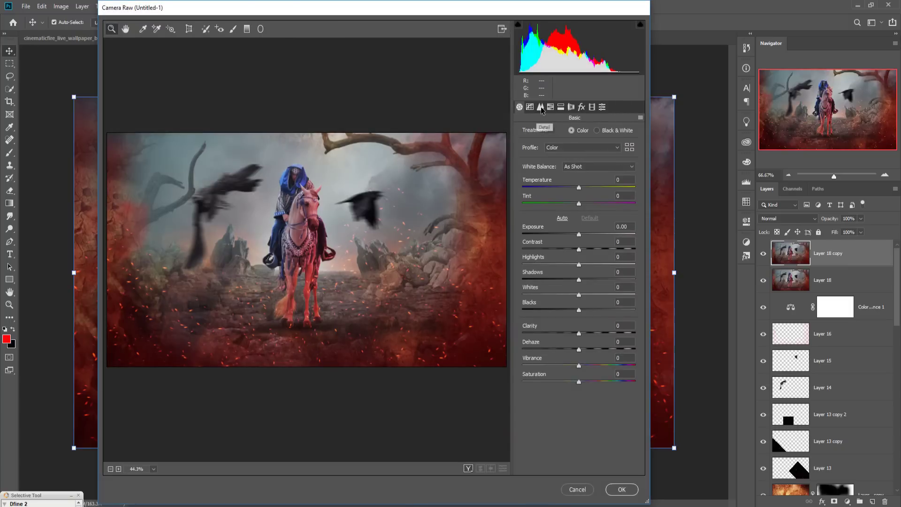
left_click(581, 107)
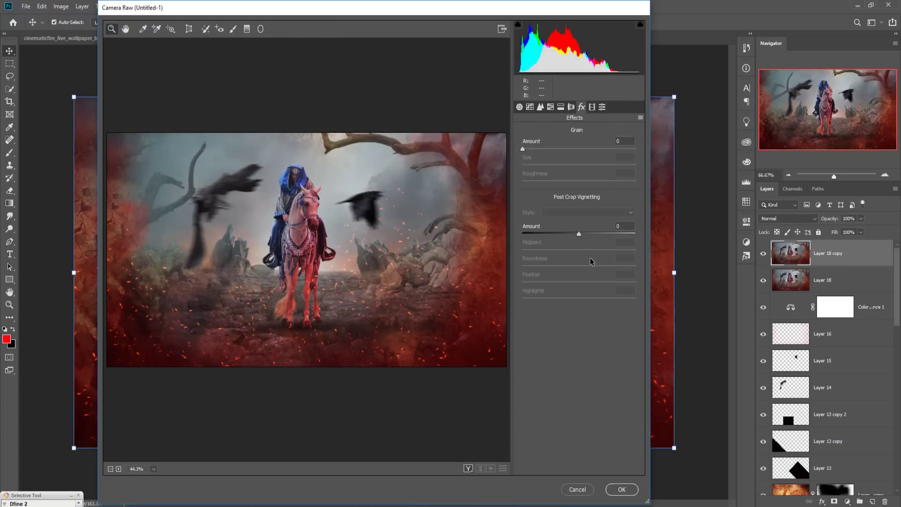
left_click_drag(578, 235, 567, 235)
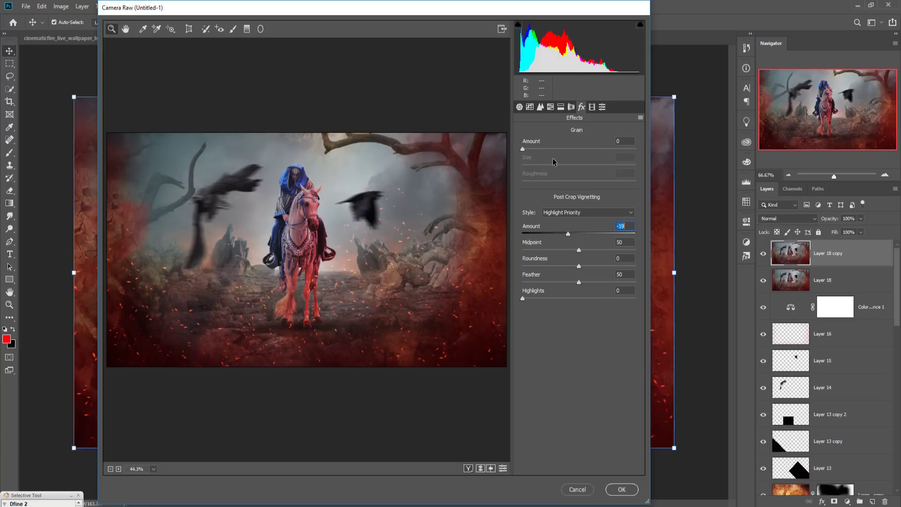
left_click(540, 107)
left_click_drag(523, 149, 554, 147)
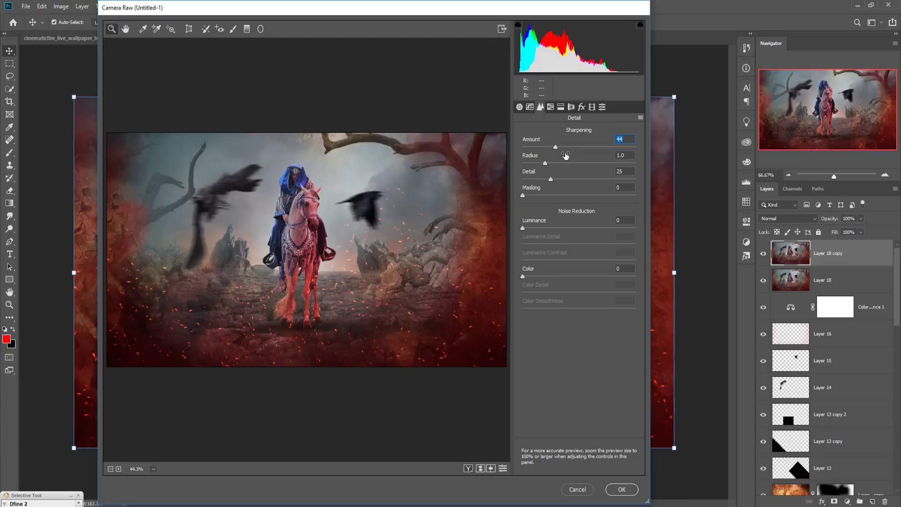
- Split-tone the image with highlights hue 45 and saturation 9 and shadows saturation 5, and apply the Camera Raw filter
left_click(530, 107)
left_click(518, 107)
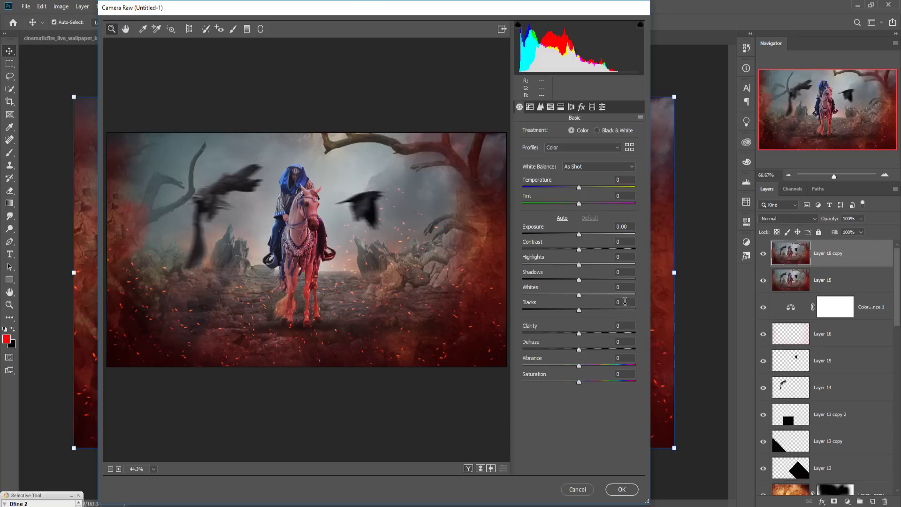
left_click(563, 107)
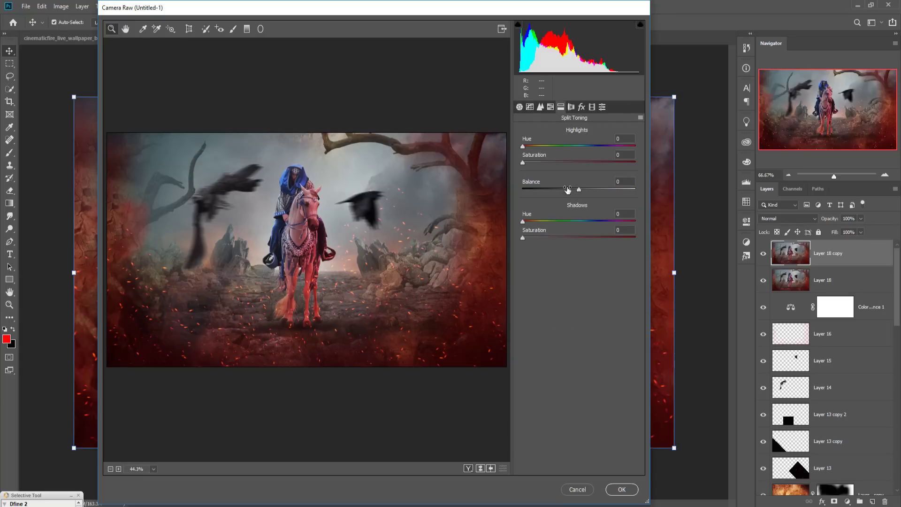
left_click_drag(523, 147, 533, 163)
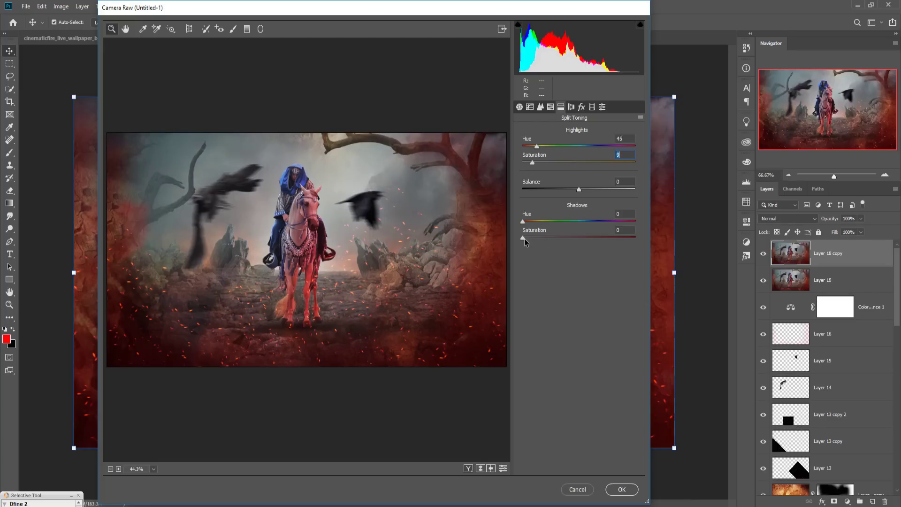
left_click_drag(524, 238, 530, 239)
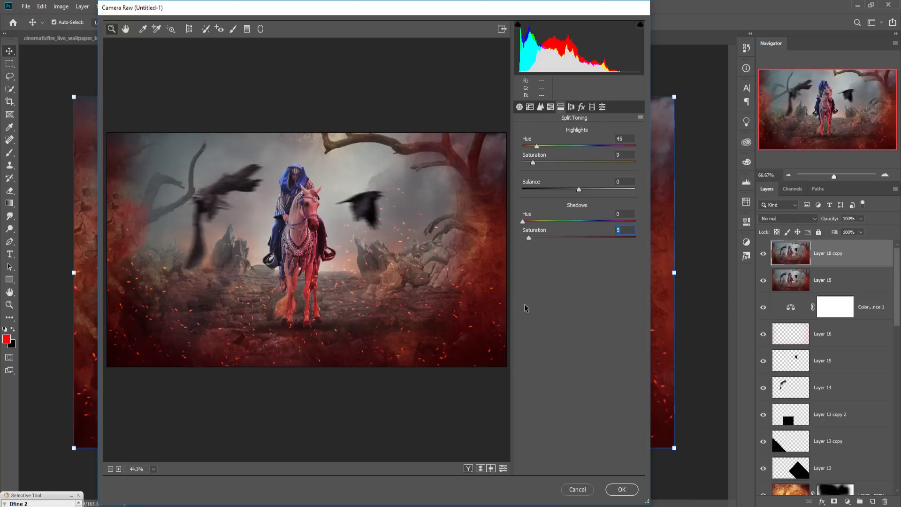
left_click(617, 493)
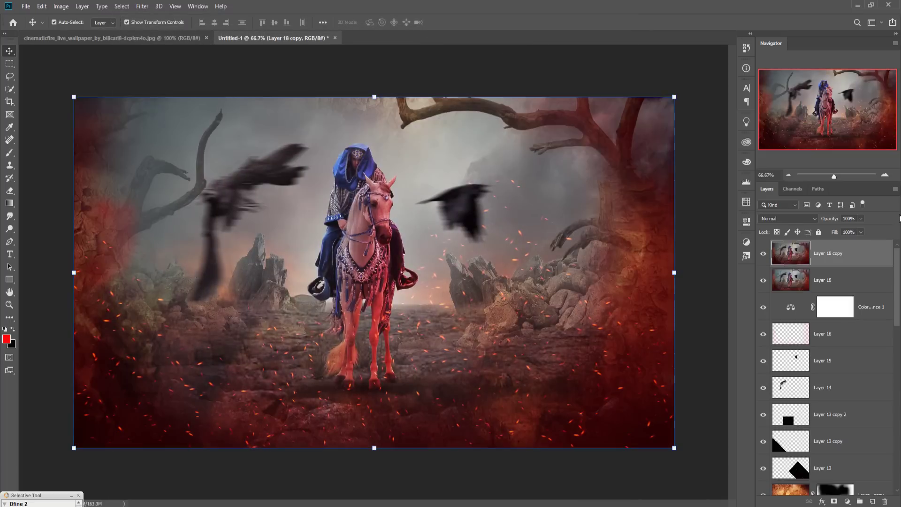
- Duplicate Layer 18 copy as Layer 18 copy 2
right_click(874, 252)
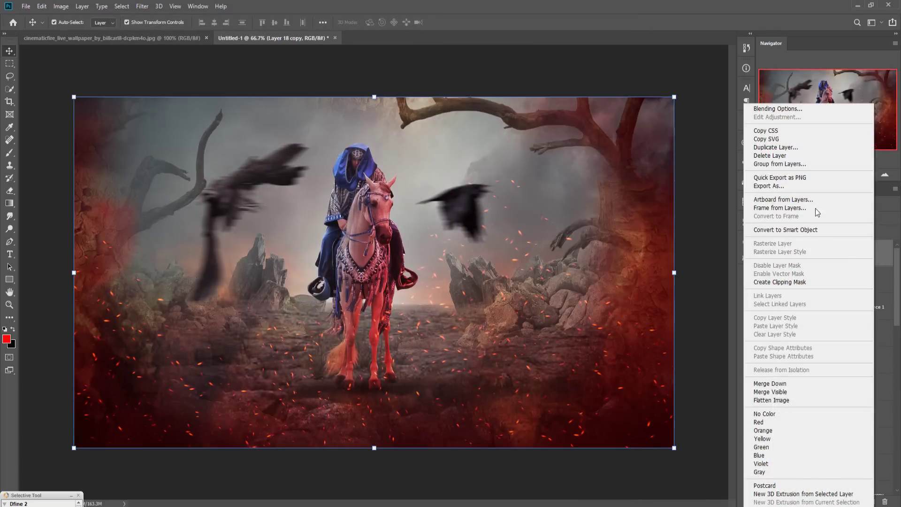
left_click(776, 147)
left_click(526, 145)
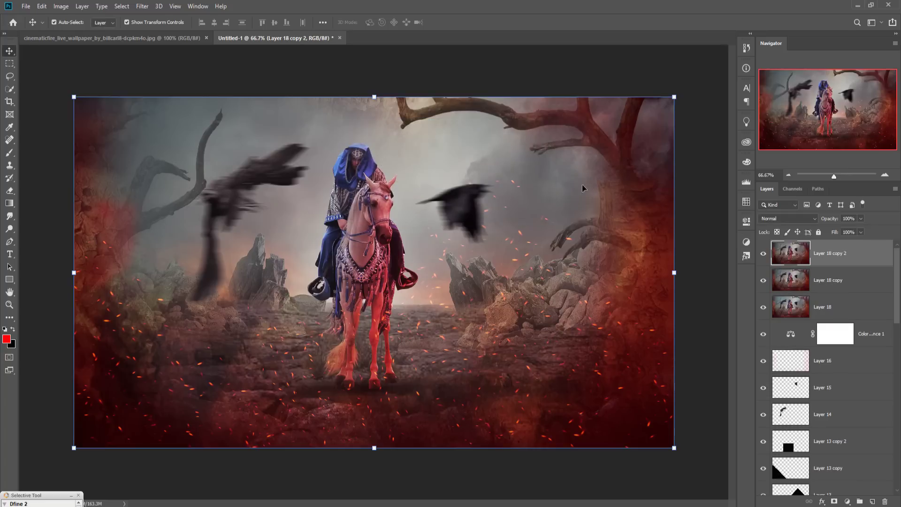
- Apply Color Efex Pro 4 Cross Processing with method B02 at 24% strength, fine-tuning its shadows and slightly raising its highlights
left_click(142, 6)
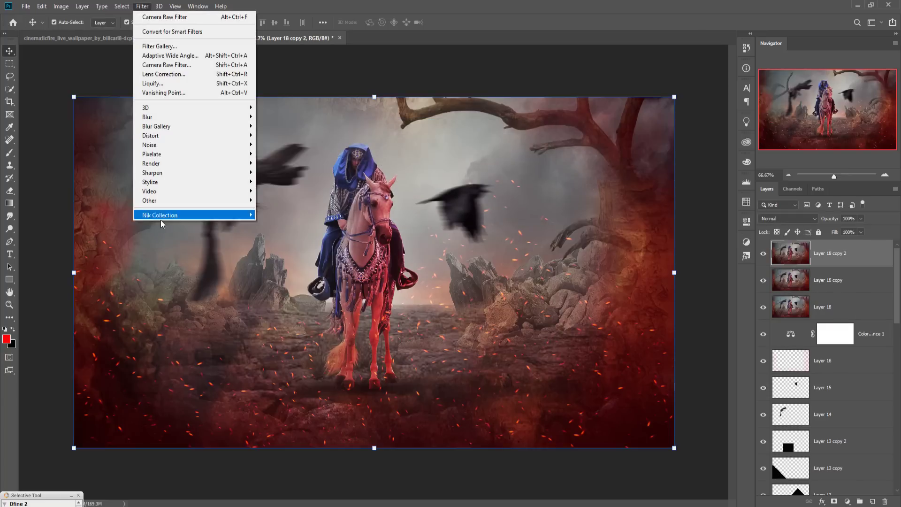
mouse_move(164, 215)
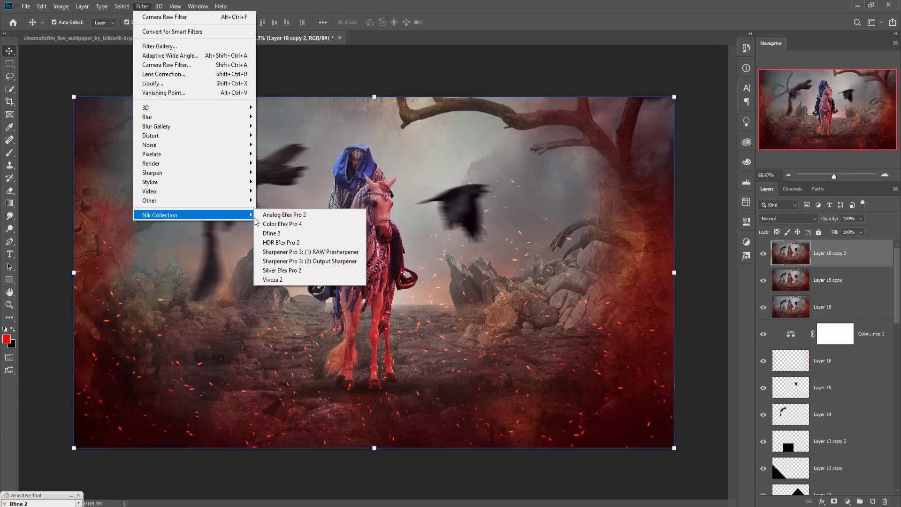
left_click(294, 225)
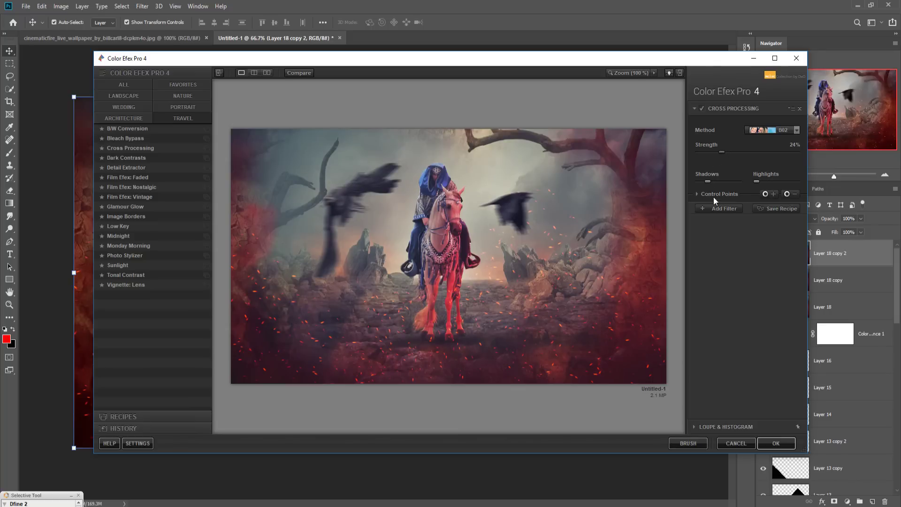
mouse_move(706, 183)
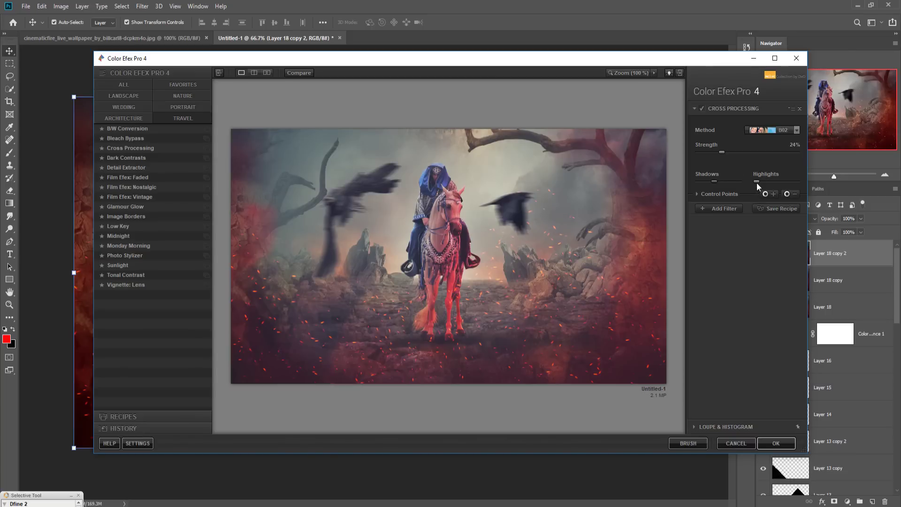
left_click_drag(757, 181, 763, 183)
left_click_drag(716, 183, 710, 184)
left_click(775, 443)
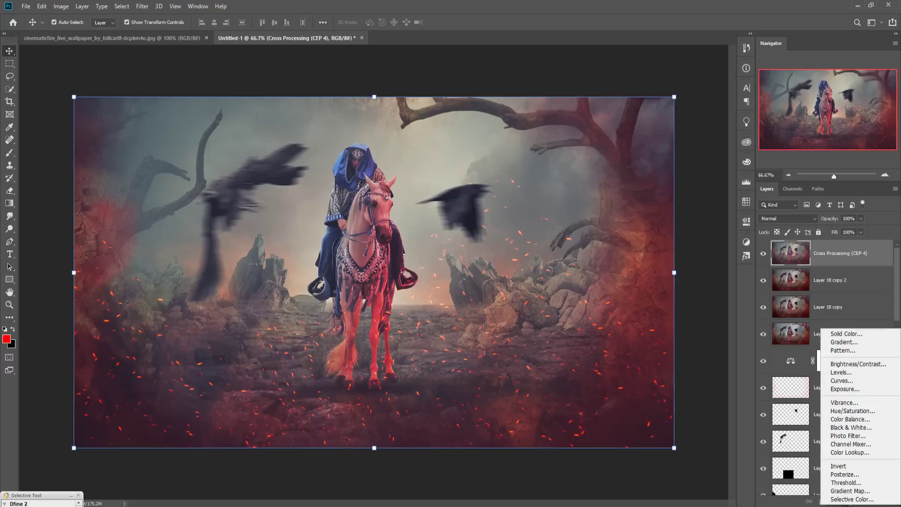
- Add a Photo Filter adjustment layer with Warming Filter (85) at 25% density above the Cross Processing layer
left_click(847, 501)
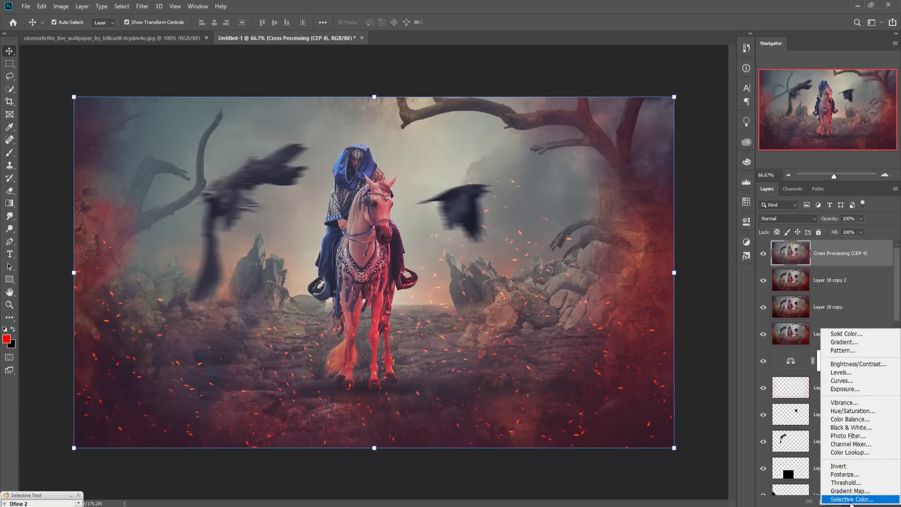
left_click(847, 436)
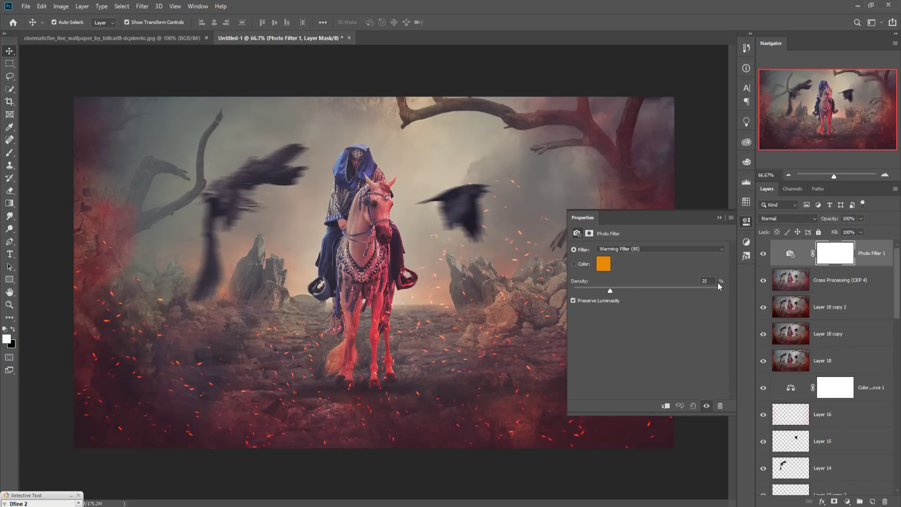
left_click(719, 218)
left_click(872, 262)
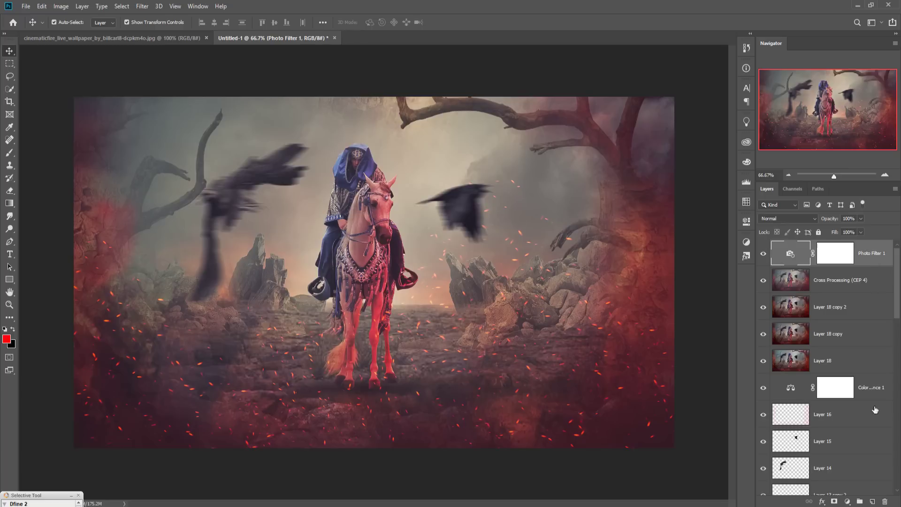
- Add a linear 90° Gradient Fill layer with the Neutral Density Light 2 preset and blend it in Soft Light mode
left_click(847, 501)
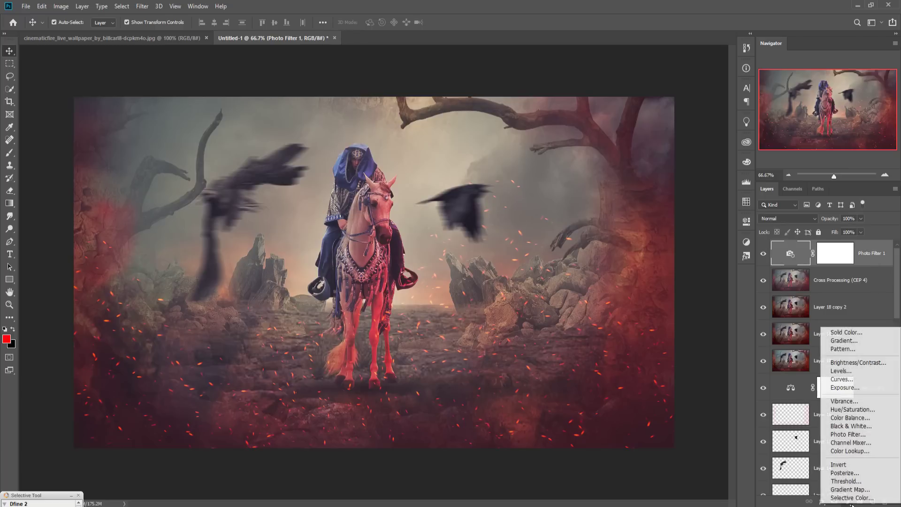
left_click(843, 340)
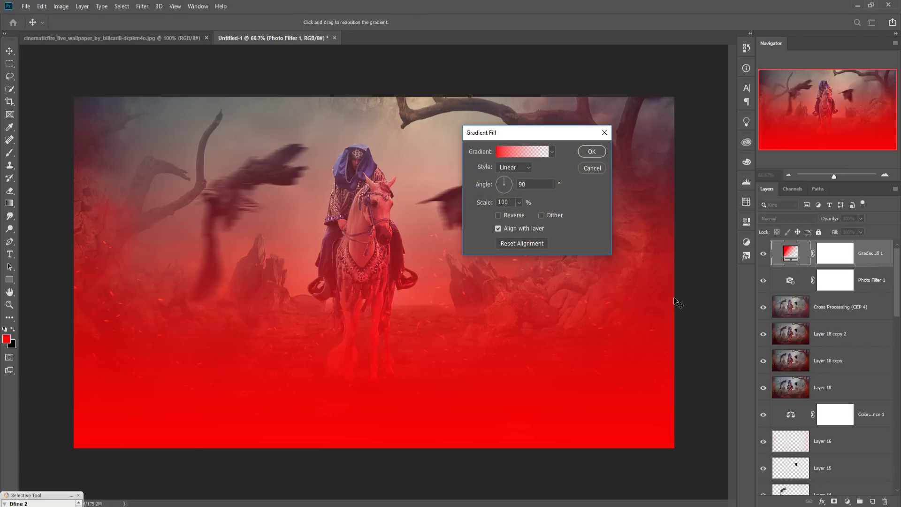
left_click(536, 152)
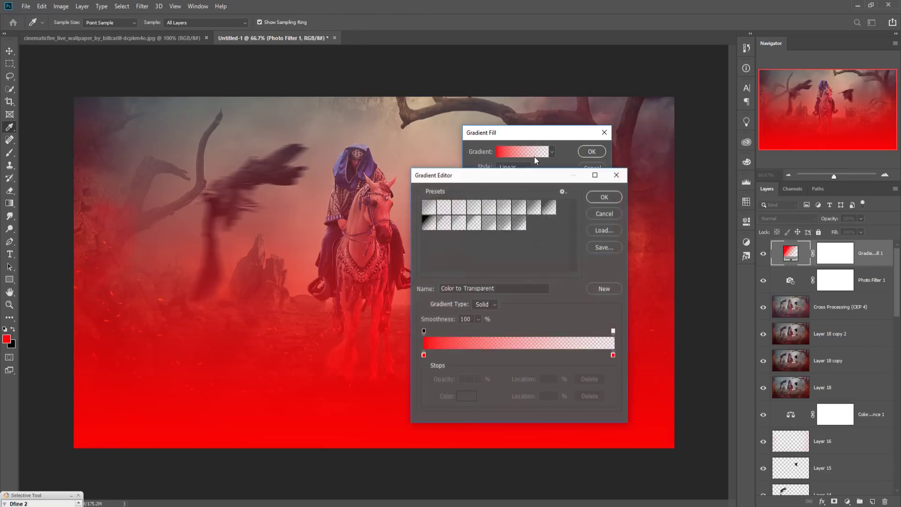
left_click(460, 221)
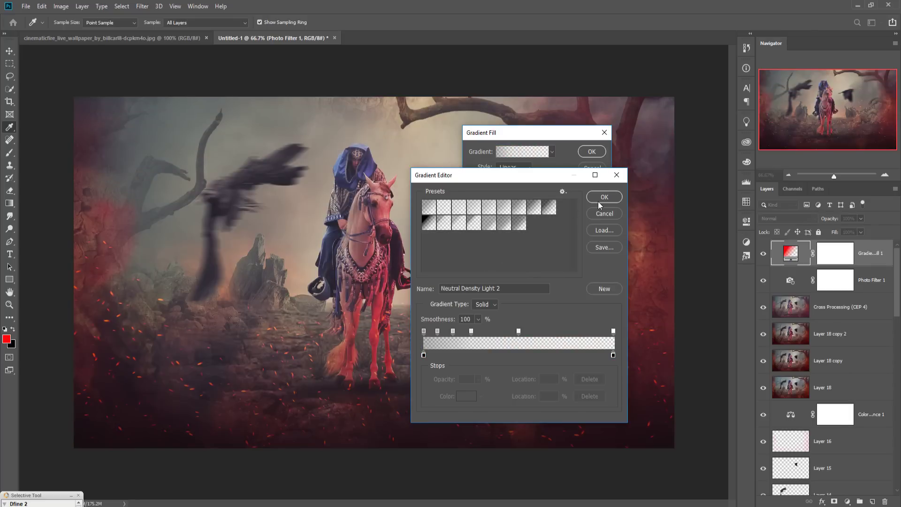
left_click(600, 199)
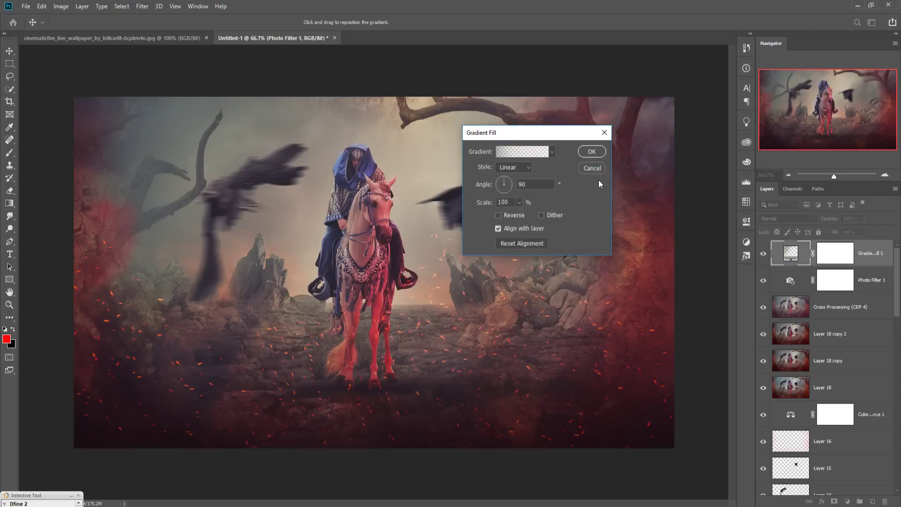
left_click(590, 153)
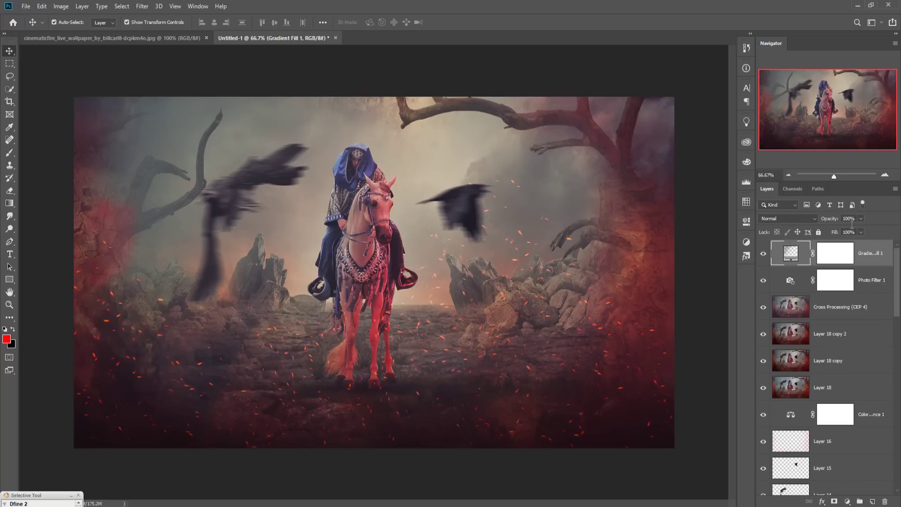
left_click(815, 216)
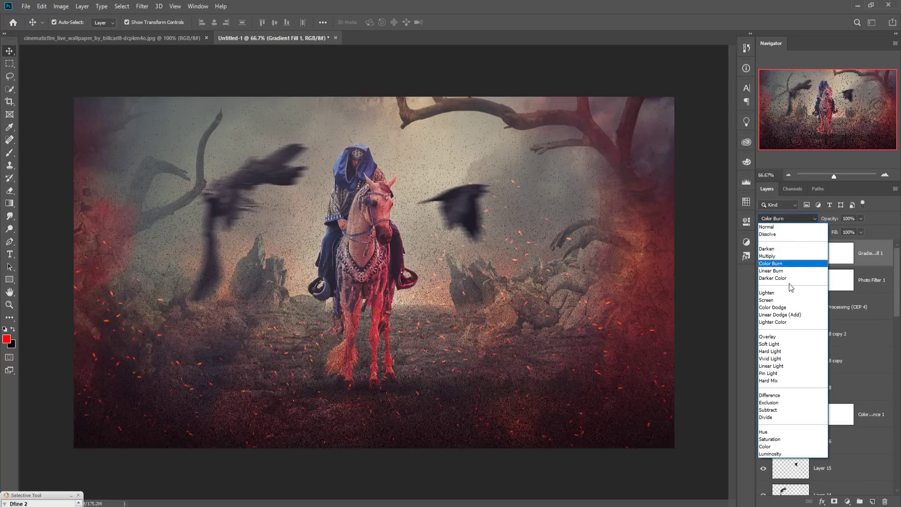
left_click(782, 346)
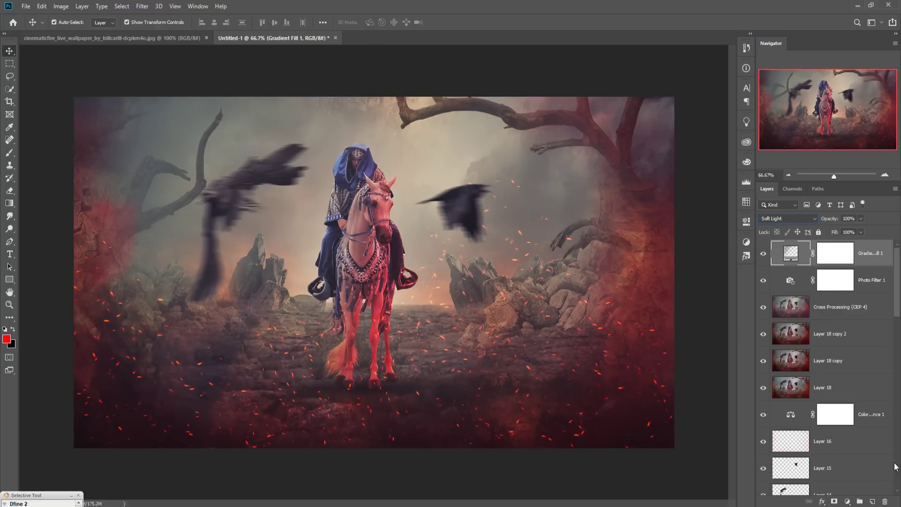
- Add a new top layer filled with 50% gray and set its blend mode to Soft Light
left_click(871, 501)
left_click(42, 6)
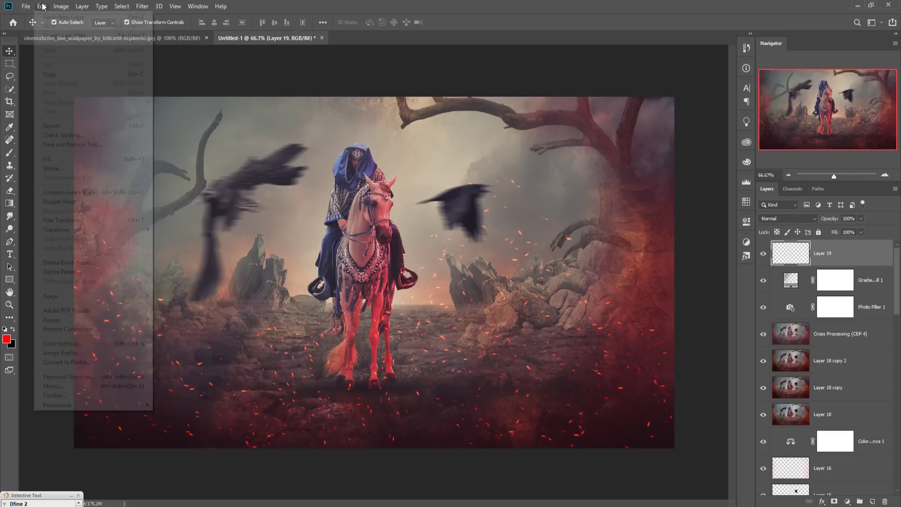
left_click(58, 159)
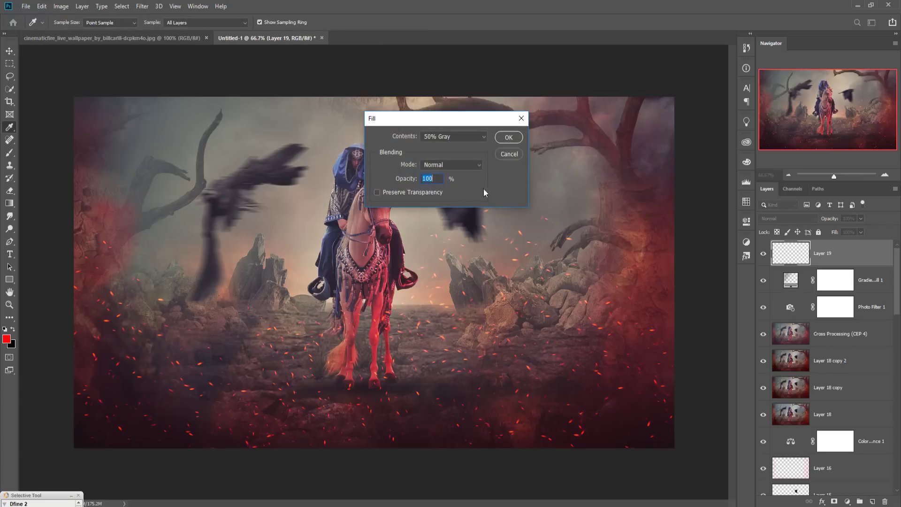
left_click(504, 138)
key("v")
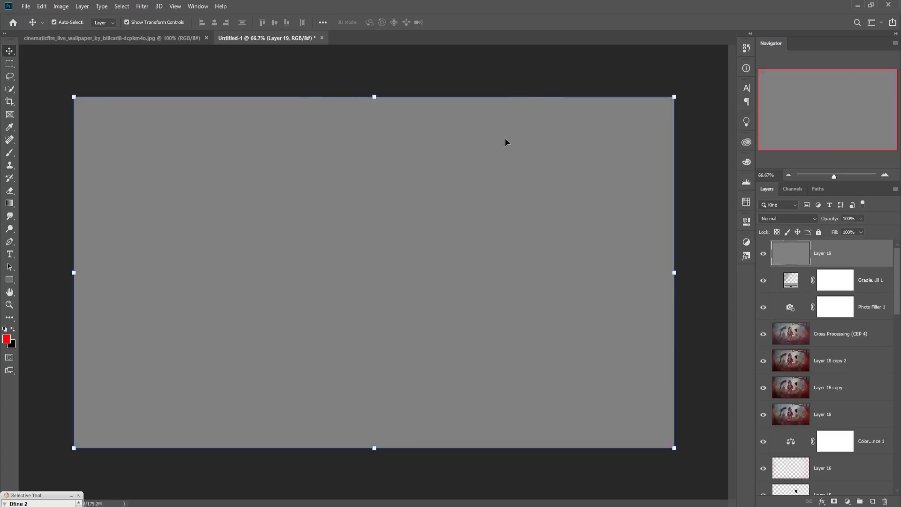
left_click(814, 219)
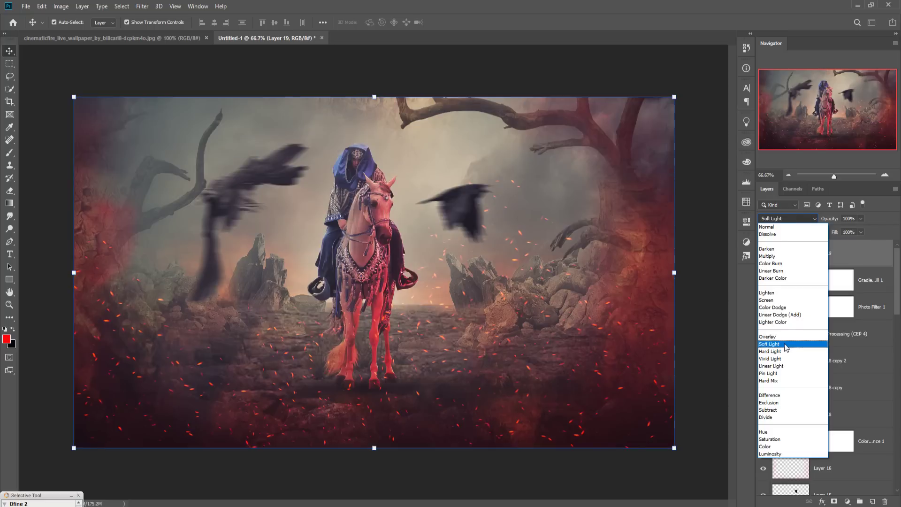
left_click(785, 345)
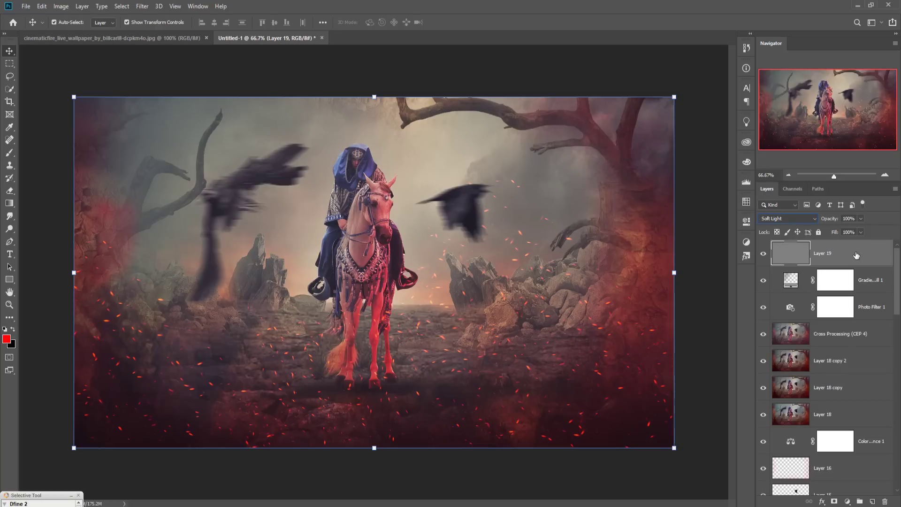
- Stamp all visible layers into a new top layer and duplicate it as Layer 20 copy
key("ctrl")
key("ctrl+alt+shift+e")
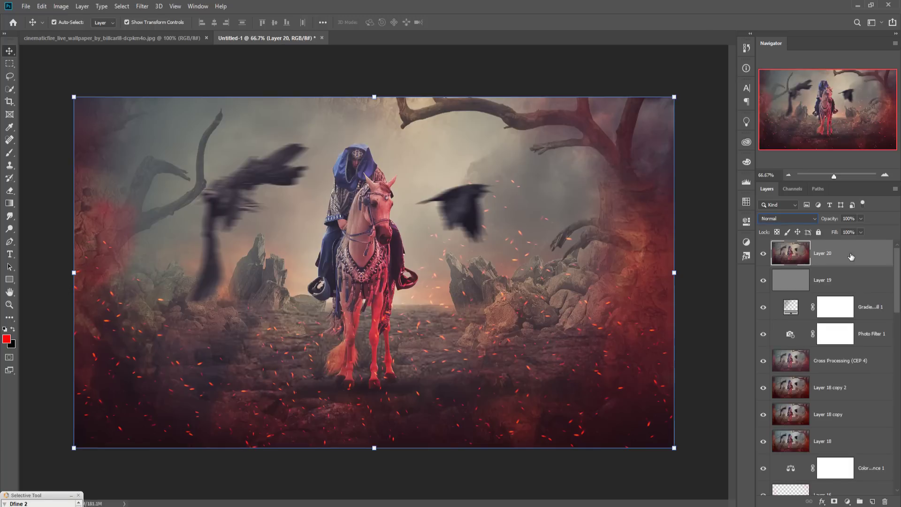
right_click(847, 253)
left_click(747, 147)
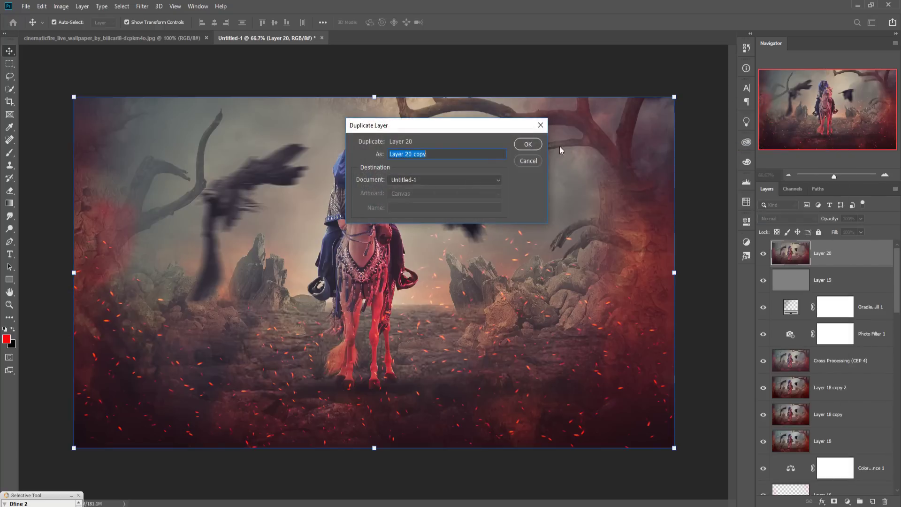
left_click(526, 144)
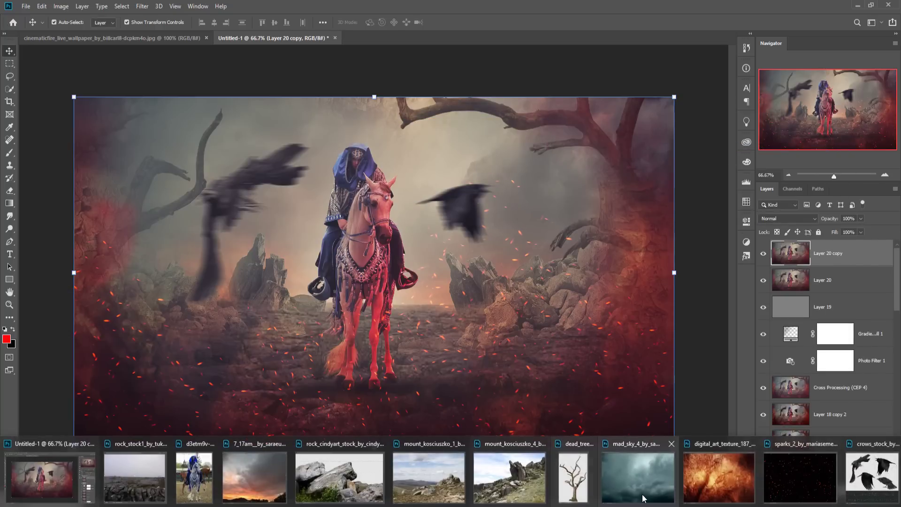
- Copy the mad_sky_4 cloud image into the composite as the top layer and scale it to about 150% to cover the canvas
left_click(629, 469)
left_click_drag(599, 86, 665, 80)
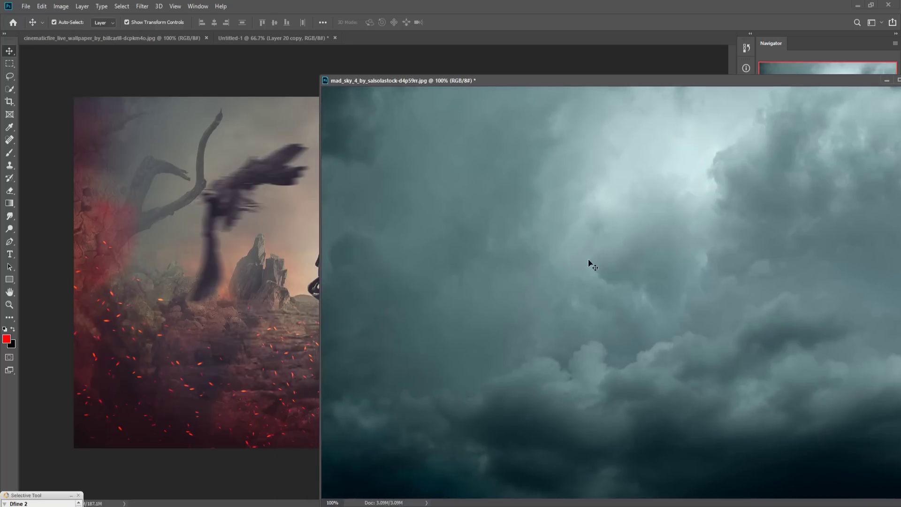
left_click_drag(401, 270, 277, 252)
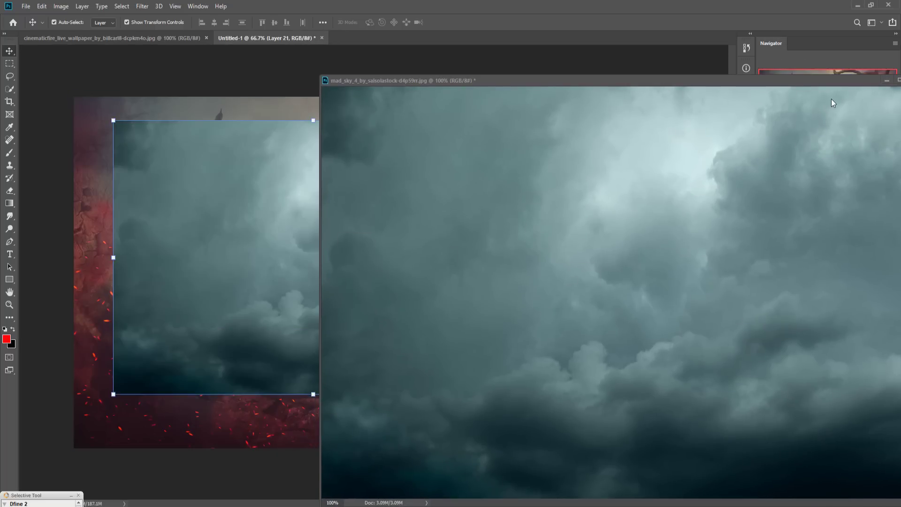
left_click(887, 83)
left_click_drag(352, 155, 313, 133)
left_click_drag(478, 375, 708, 468)
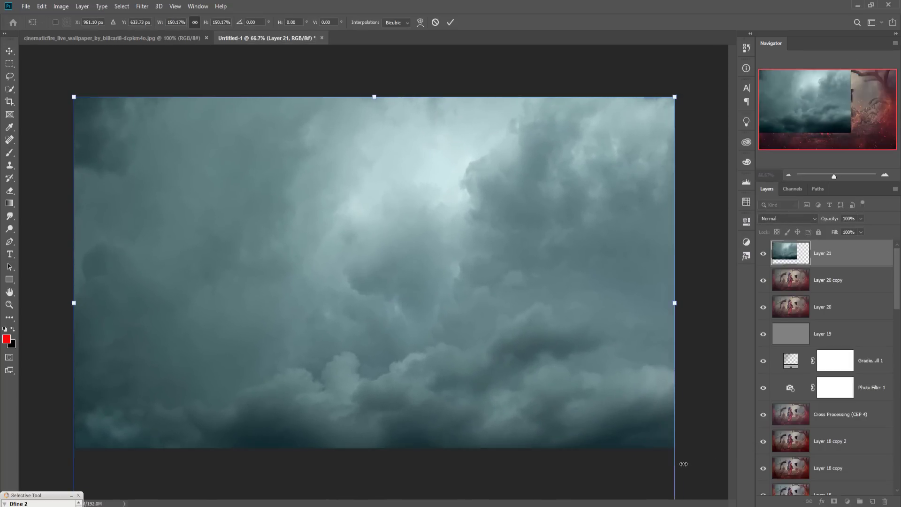
left_click(450, 22)
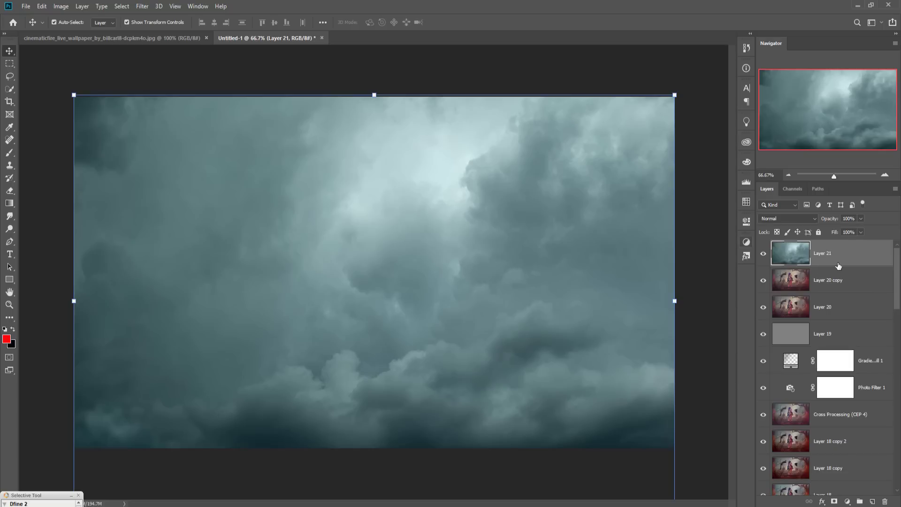
- Add a layer mask to the cloud layer and paint it black with a soft 400 px brush at 15% opacity to reveal the rider and surrounding scene
left_click(834, 501)
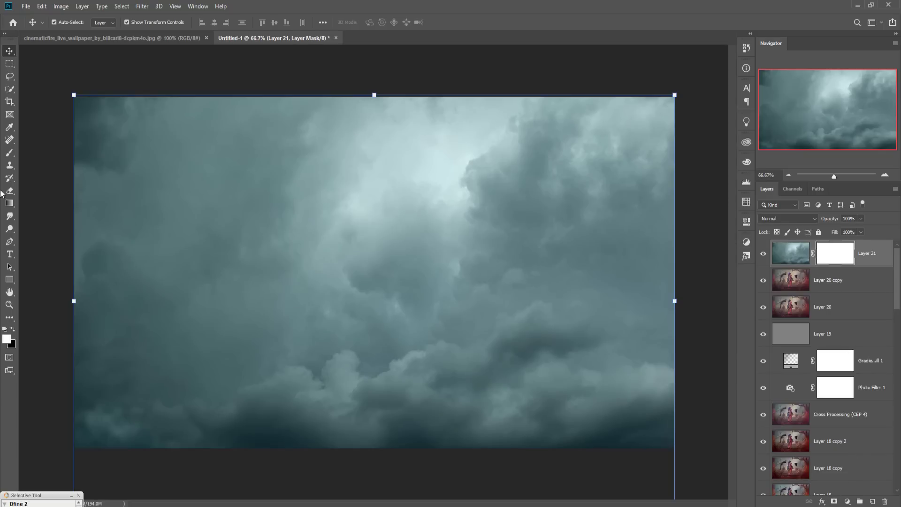
left_click(8, 155)
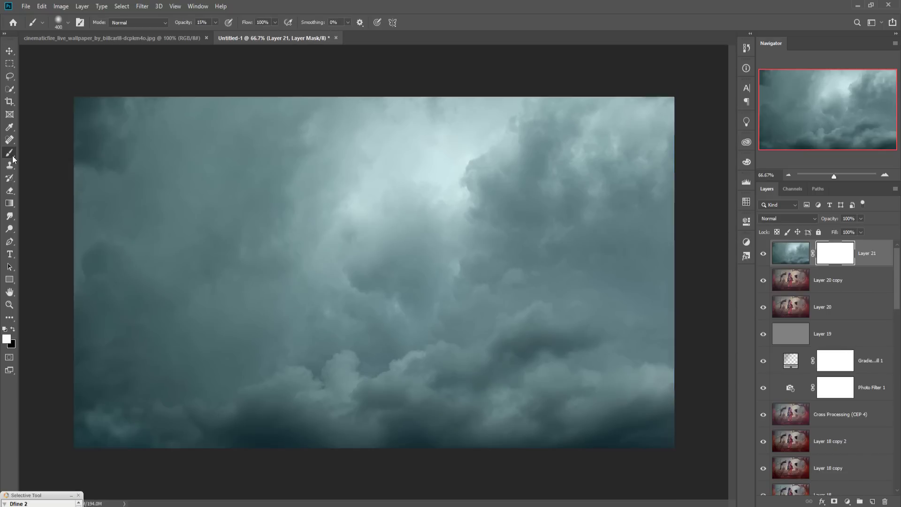
left_click(6, 327)
mouse_move(412, 422)
left_mouse_down()
mouse_move(370, 324)
mouse_move(402, 206)
mouse_move(167, 275)
mouse_move(179, 280)
mouse_move(110, 111)
left_mouse_up()
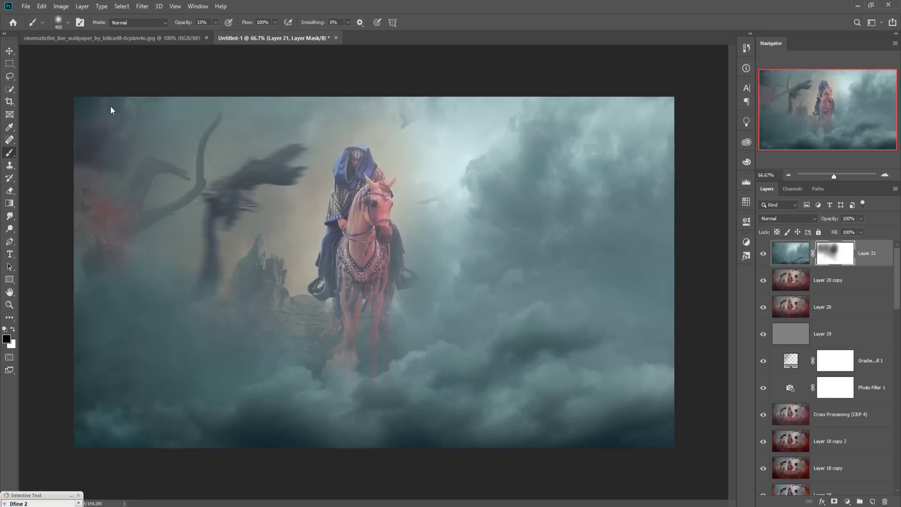
mouse_move(259, 338)
left_mouse_down()
mouse_move(230, 480)
mouse_move(168, 462)
mouse_move(356, 373)
mouse_move(593, 158)
mouse_move(452, 190)
mouse_move(556, 205)
mouse_move(540, 303)
mouse_move(583, 338)
mouse_move(391, 437)
mouse_move(493, 473)
mouse_move(374, 460)
mouse_move(484, 420)
mouse_move(685, 431)
mouse_move(750, 241)
mouse_move(641, 230)
mouse_move(700, 192)
left_mouse_up()
- Raise the brush opacity to 100% and mask the clouds off the rider, crows, rocks and ground, leaving faint haze near the edges
left_click_drag(215, 30, 256, 31)
mouse_move(361, 141)
left_mouse_down()
mouse_move(357, 220)
mouse_move(302, 221)
mouse_move(527, 184)
mouse_move(559, 232)
mouse_move(774, 211)
mouse_move(519, 387)
left_mouse_up()
mouse_move(620, 490)
left_mouse_down()
mouse_move(732, 424)
mouse_move(328, 413)
mouse_move(192, 356)
mouse_move(297, 211)
left_mouse_up()
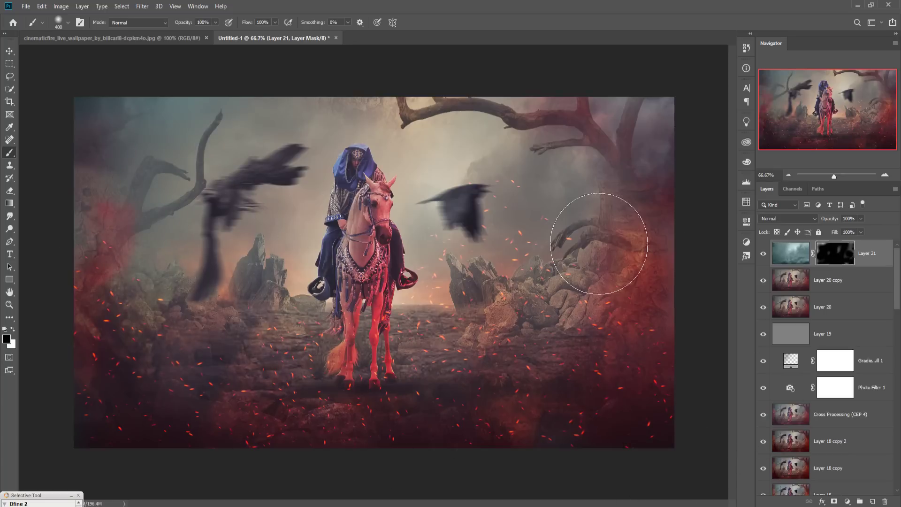
- Compare the composite with and without the cloud layer, and paint out more of the leftover haze on its mask
left_click(764, 255)
left_click(765, 255)
left_click(765, 256)
left_click(764, 255)
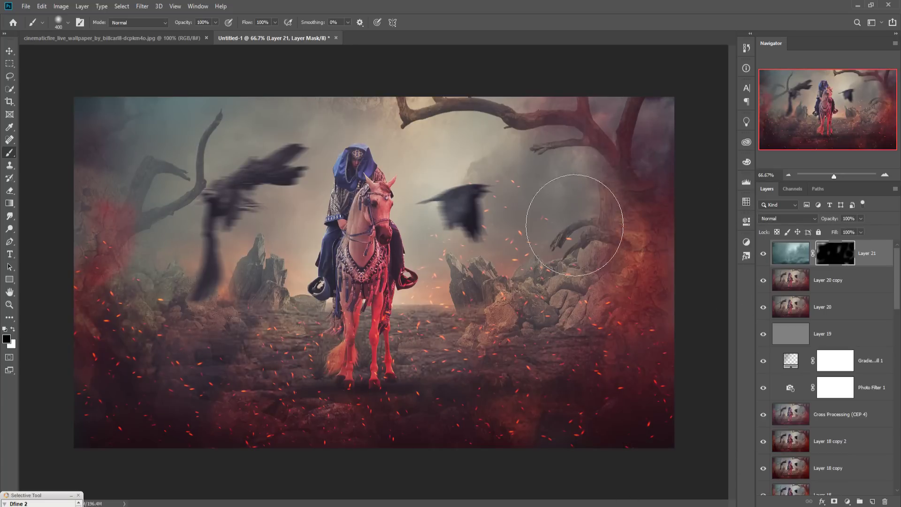
left_click_drag(153, 306, 149, 303)
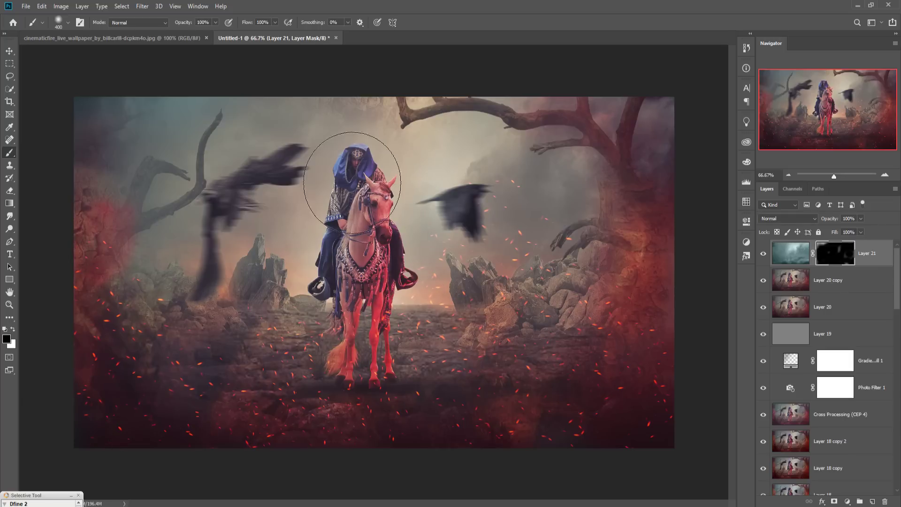
left_click(10, 51)
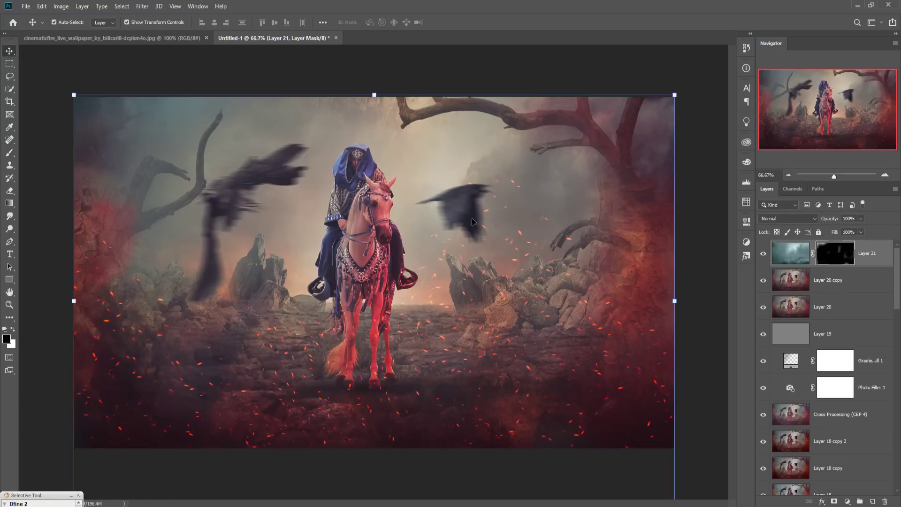